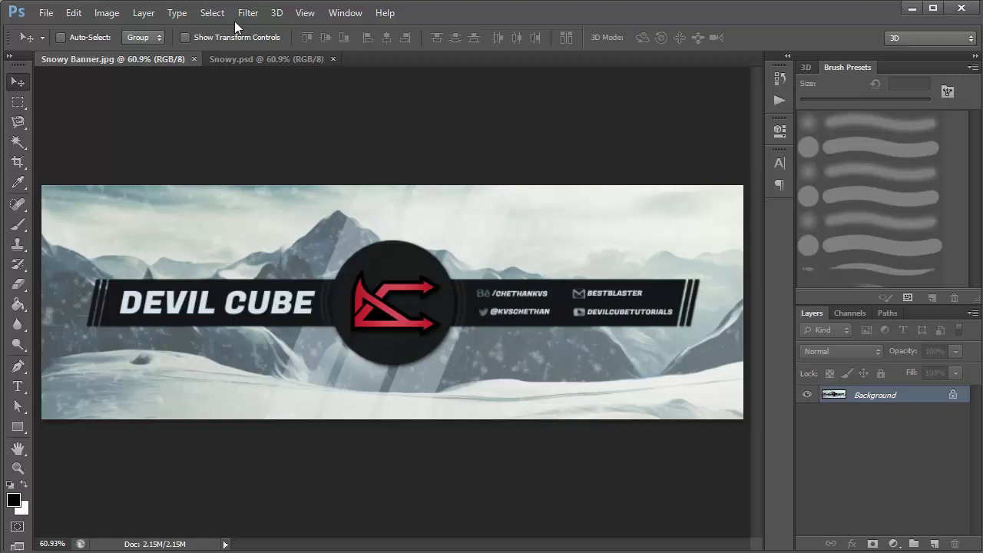
# Step: Switch to the Snowy.psd document and collapse the Group 2 layer group
pyautogui.click(255, 61)
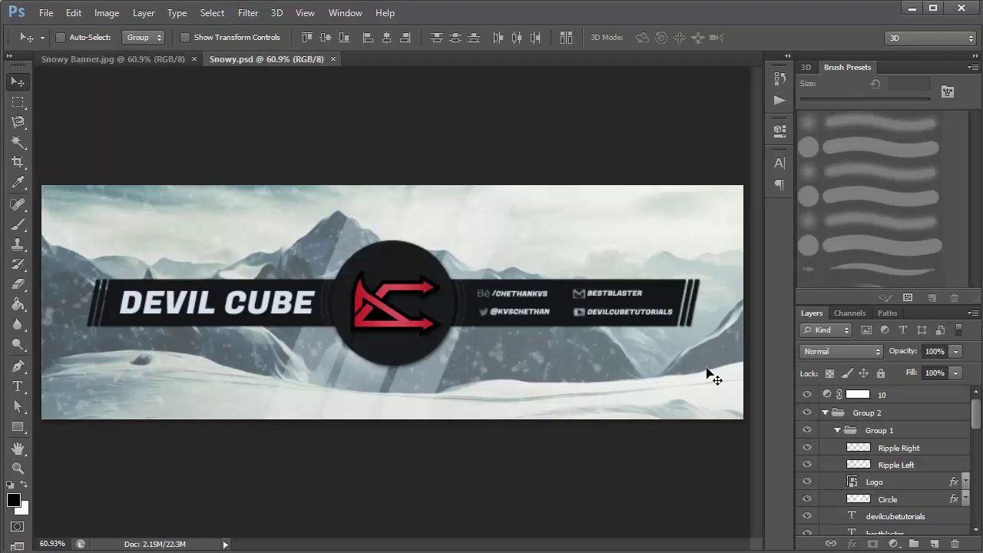
pyautogui.click(827, 414)
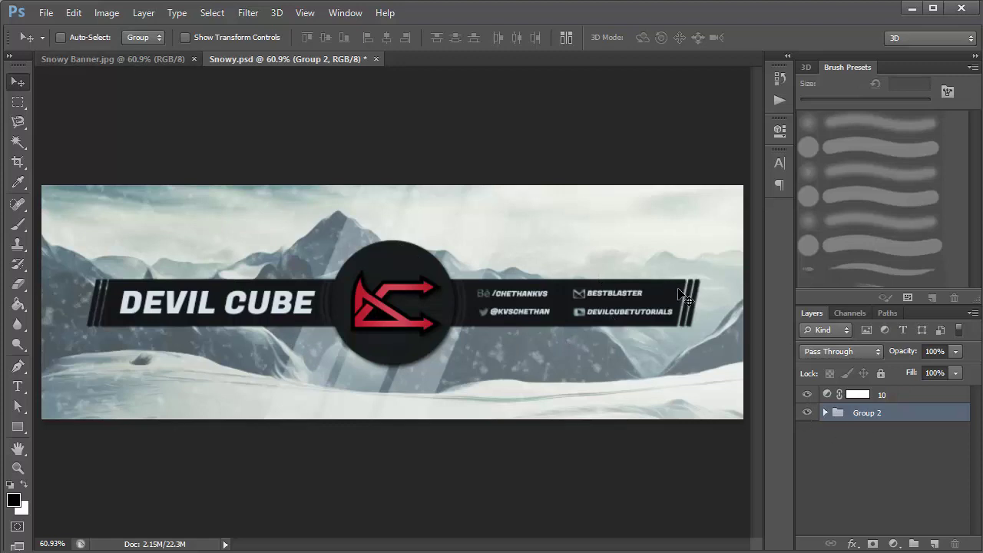
# Step: Create a new blank document 1500 pixels wide and 500 pixels high, and fit it to the window
pyautogui.click(45, 15)
pyautogui.click(44, 26)
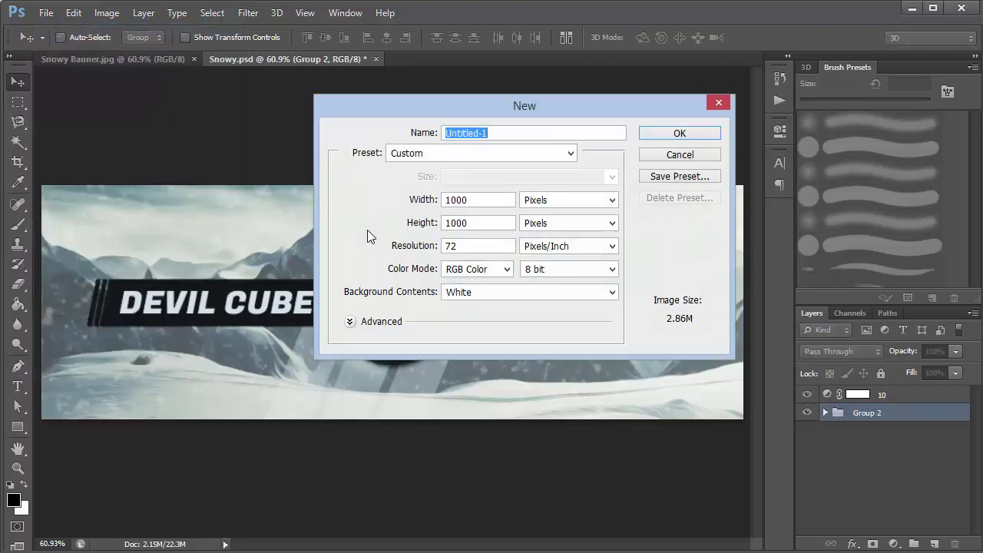
pyautogui.doubleClick(500, 200)
pyautogui.write('1500')
pyautogui.press('Tab')
pyautogui.write('1500')
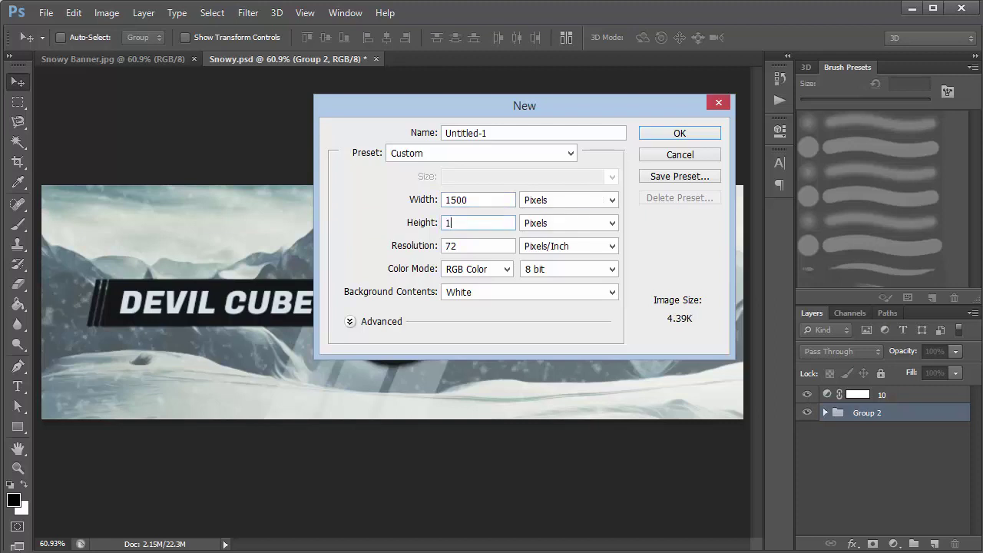
pyautogui.press('BackSpace')
pyautogui.press('BackSpace')
pyautogui.write('00')
pyautogui.press('Return')
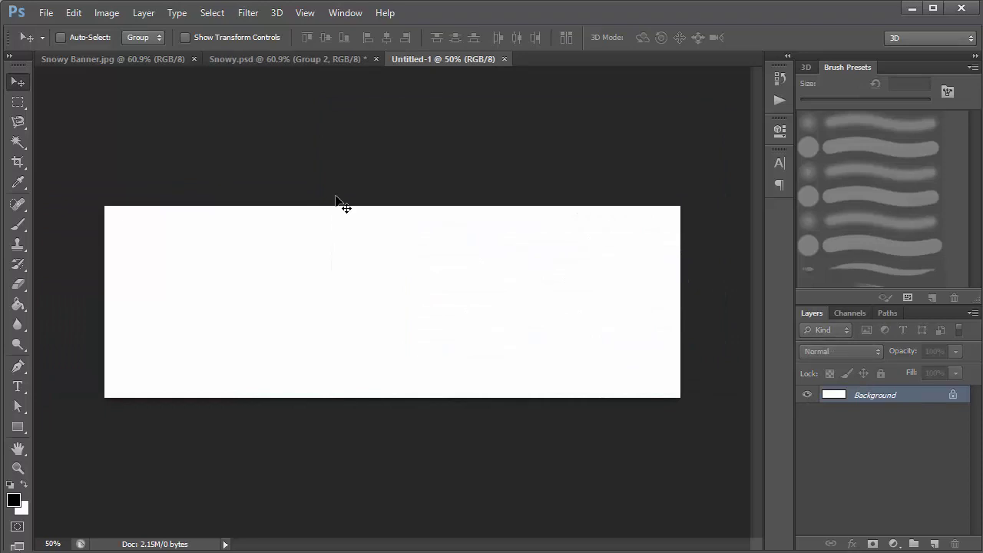
pyautogui.hotkey('ctrl', '0')
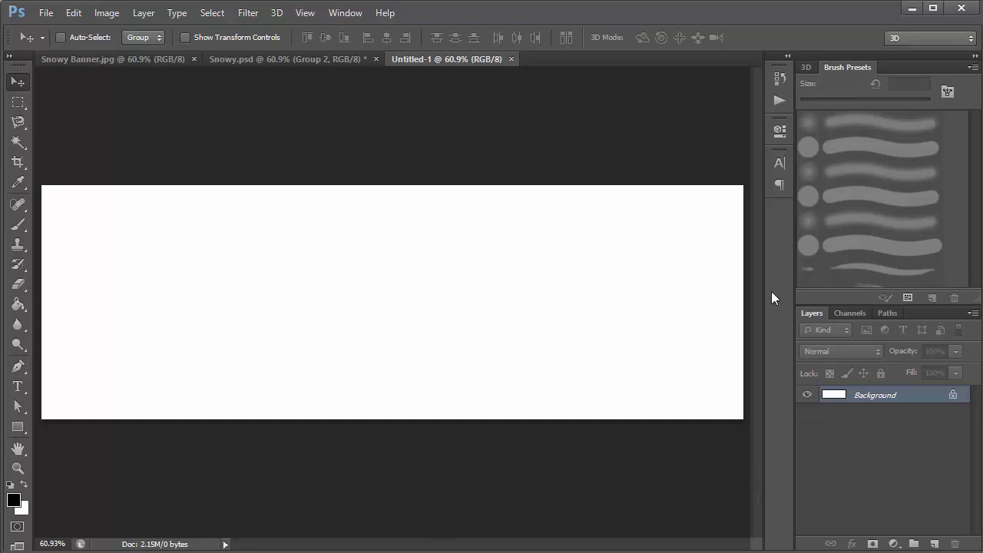
# Step: Place the beautiful-mountain-landscape image in the new document and scale it to about 59% so it covers the canvas
pyautogui.moveTo(982, 395); pyautogui.dragTo(388, 288)
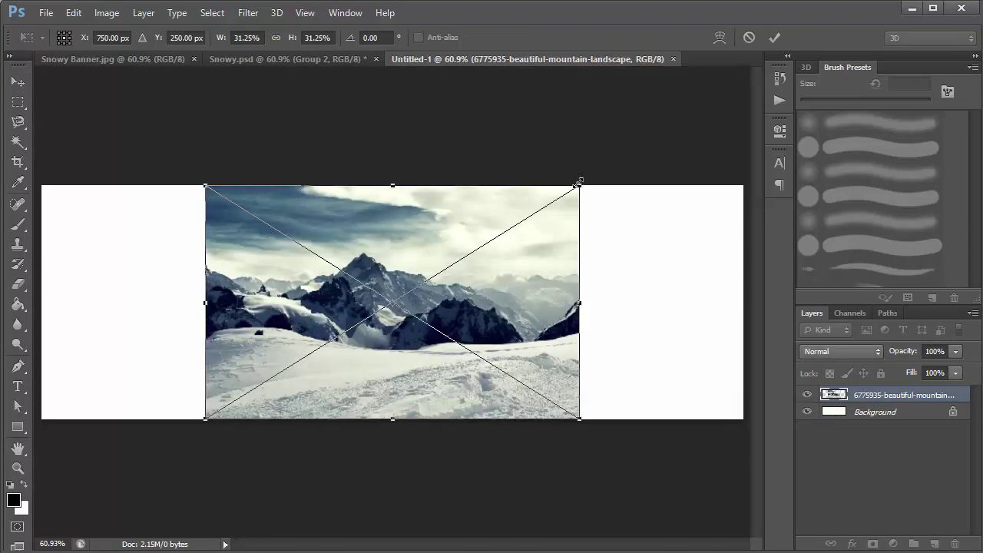
pyautogui.moveTo(579, 183); pyautogui.dragTo(779, 125)
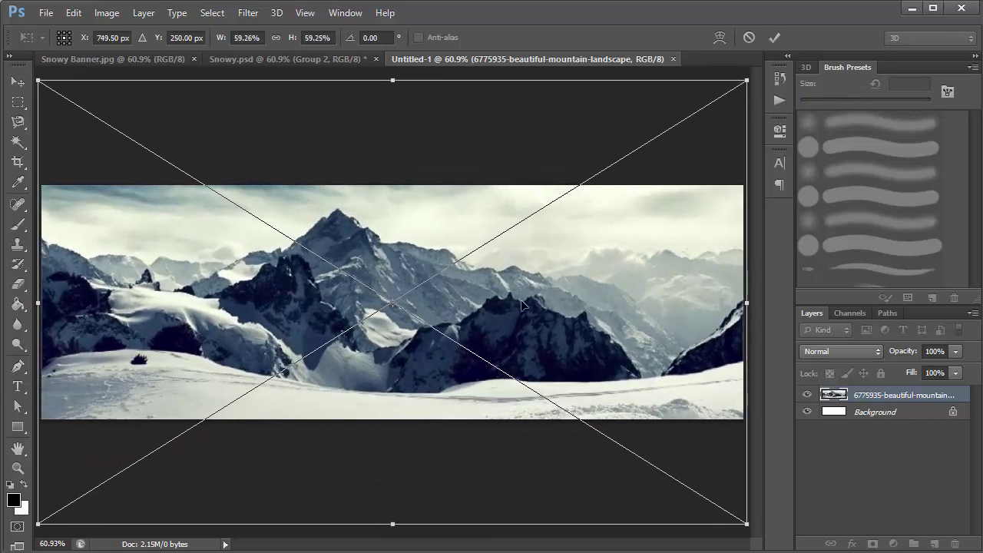
pyautogui.press('Return')
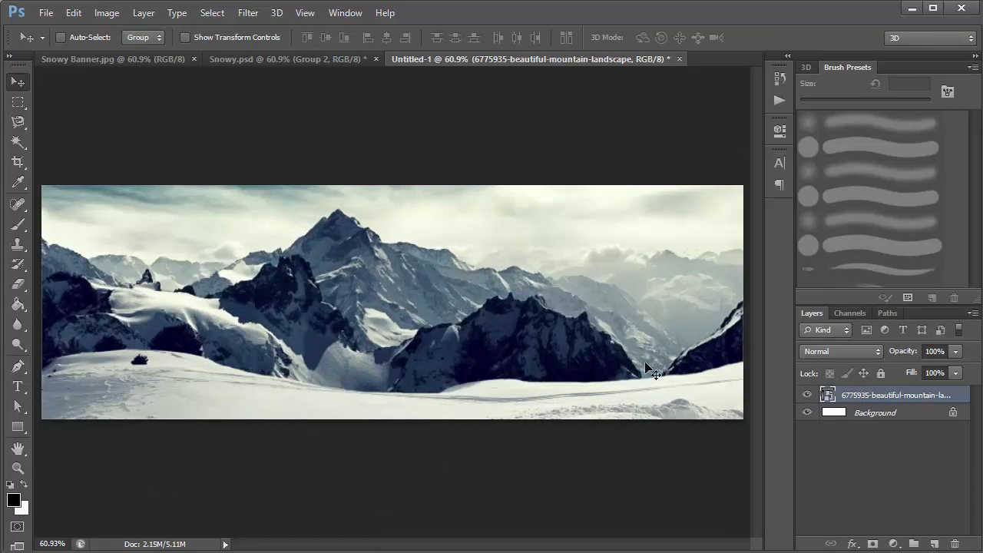
# Step: Start the Oil Paint filter on the mountain image, consult the reference settings in 1.PNG, and set Stylization 6, Cleanliness 7 and Scale 10
pyautogui.click(248, 13)
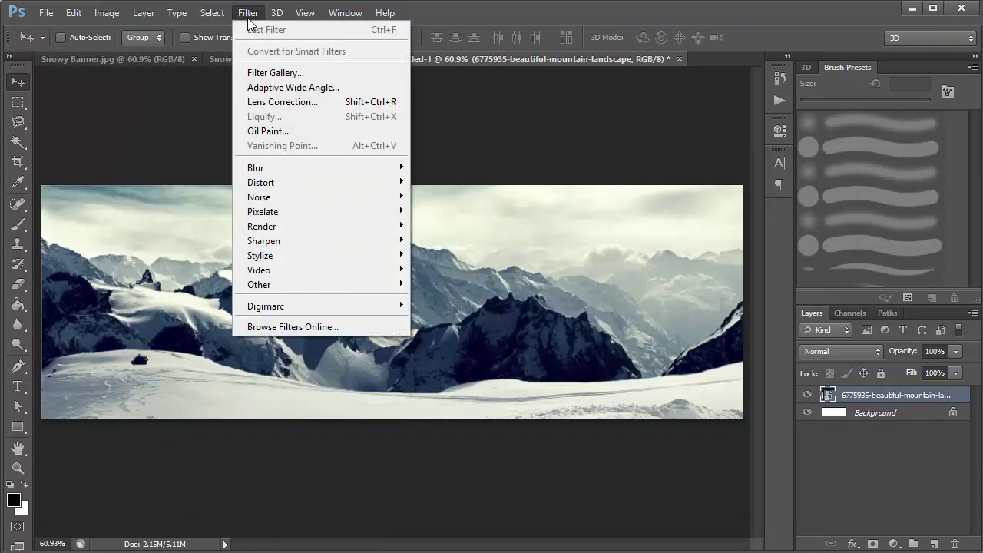
pyautogui.click(260, 132)
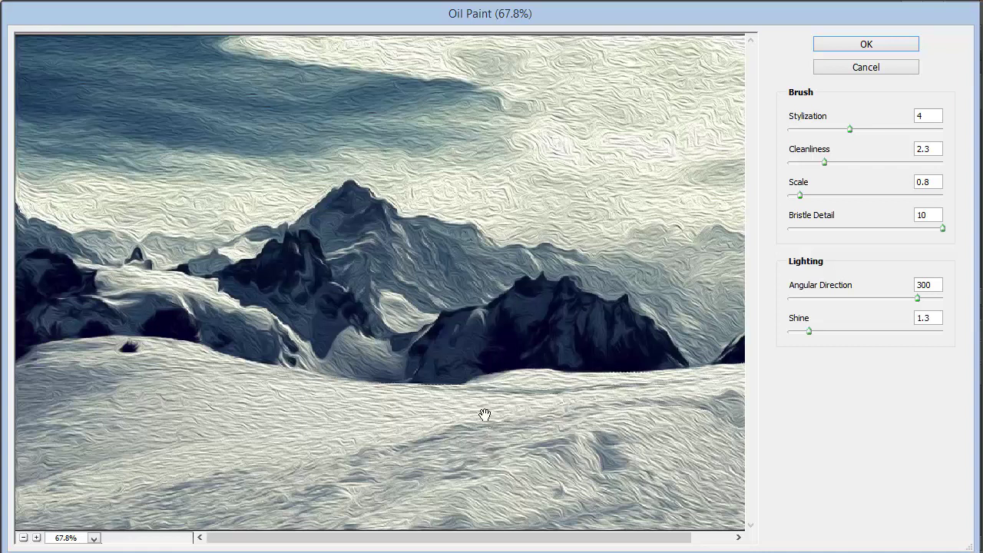
pyautogui.hotkey('alt', 'Tab')
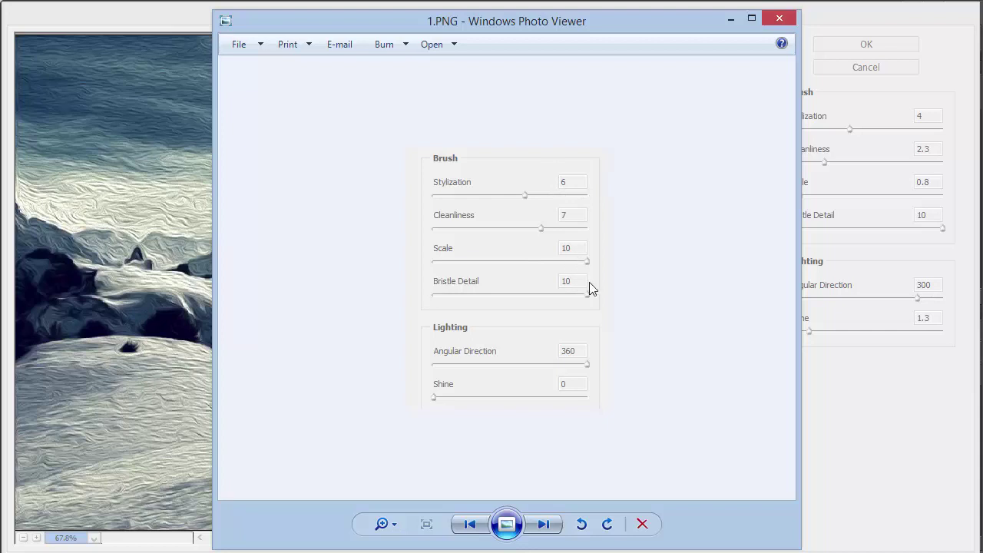
pyautogui.click(854, 282)
pyautogui.hotkey('ctrl', 'a')
pyautogui.write('6')
pyautogui.press('Tab')
pyautogui.write('7')
pyautogui.press('Tab')
pyautogui.write('10')
pyautogui.press('Tab')
pyautogui.press('Tab')
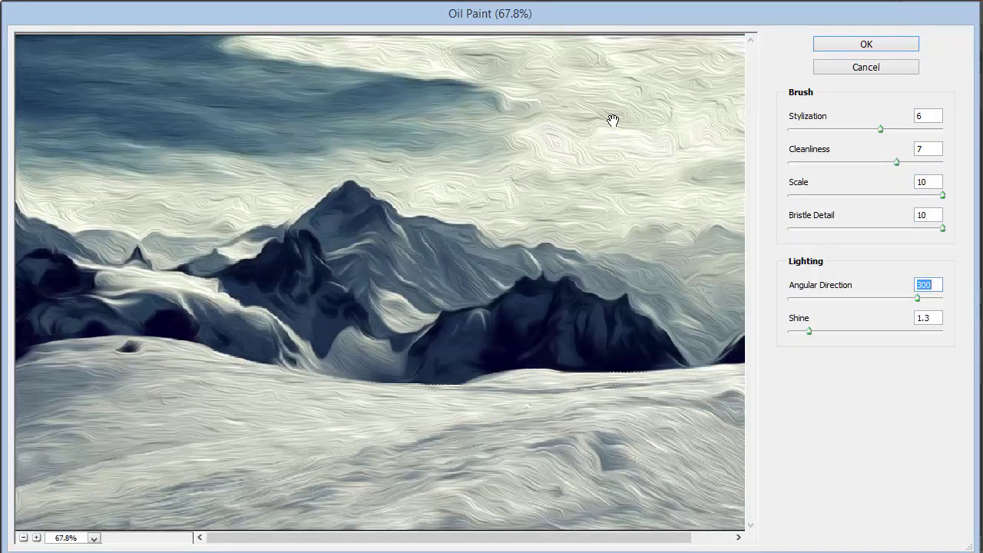
# Step: Set the Oil Paint lighting to Angular Direction 36 and Shine 0, and apply the filter
pyautogui.write('36')
pyautogui.write('0')
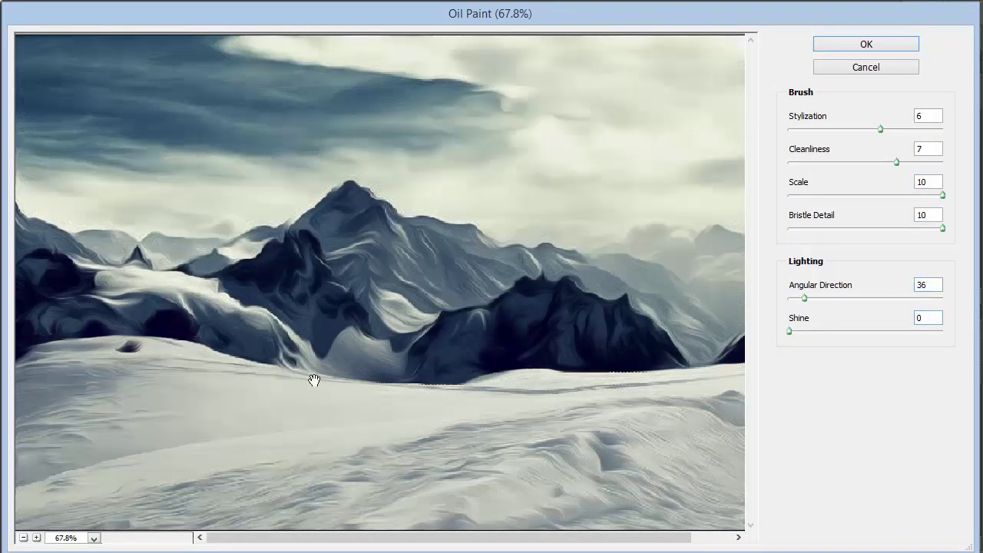
pyautogui.click(862, 43)
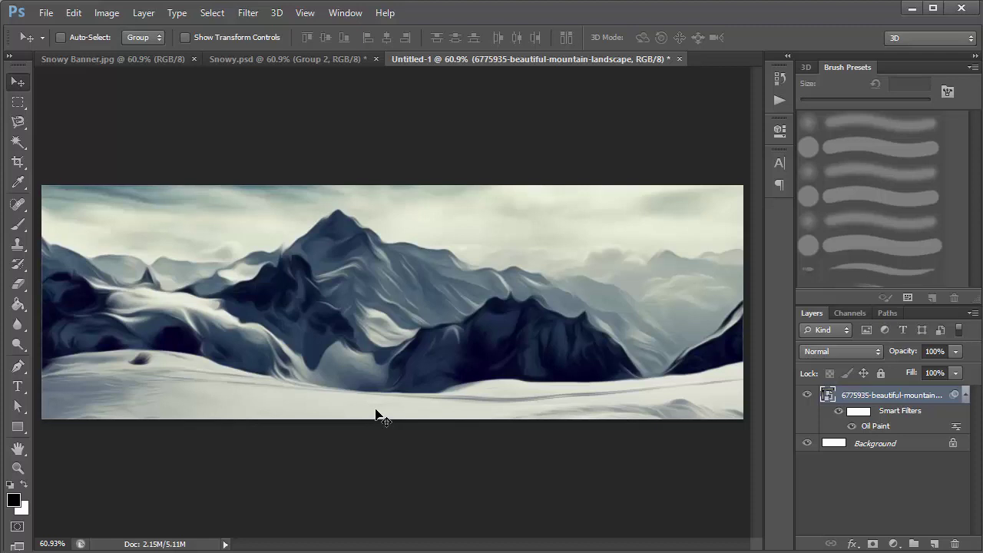
# Step: In Snowy.psd, expand Group 2, hide every layer except the oil-painted mountain landscape, and select that layer
pyautogui.click(967, 396)
pyautogui.click(333, 59)
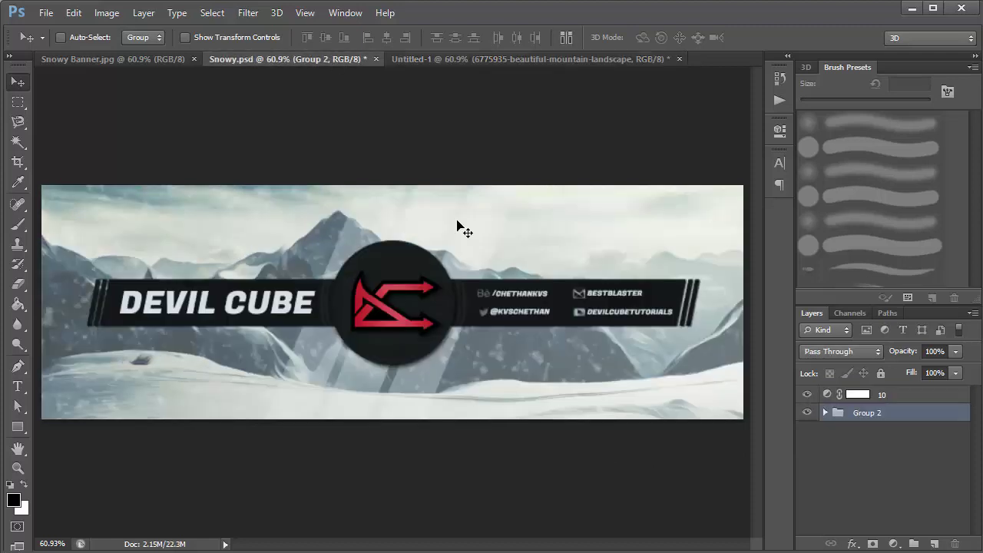
pyautogui.click(824, 412)
pyautogui.moveTo(807, 395); pyautogui.dragTo(808, 527)
pyautogui.click(806, 526)
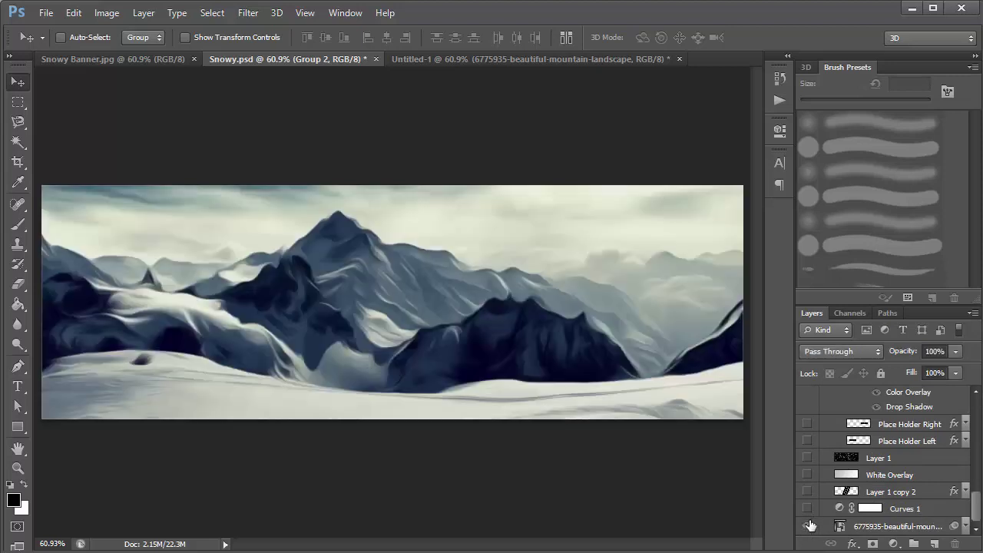
pyautogui.click(866, 527)
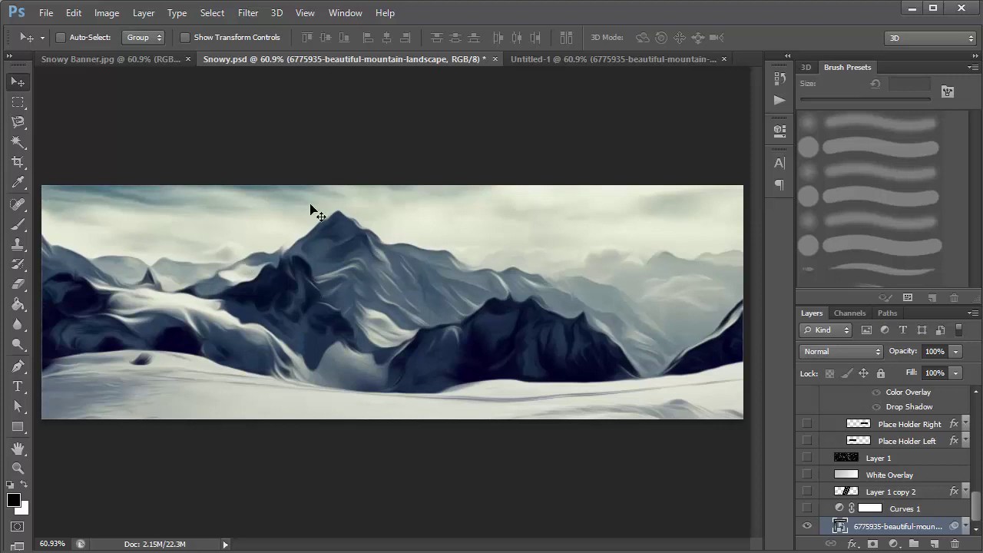
pyautogui.click(899, 511)
pyautogui.click(807, 508)
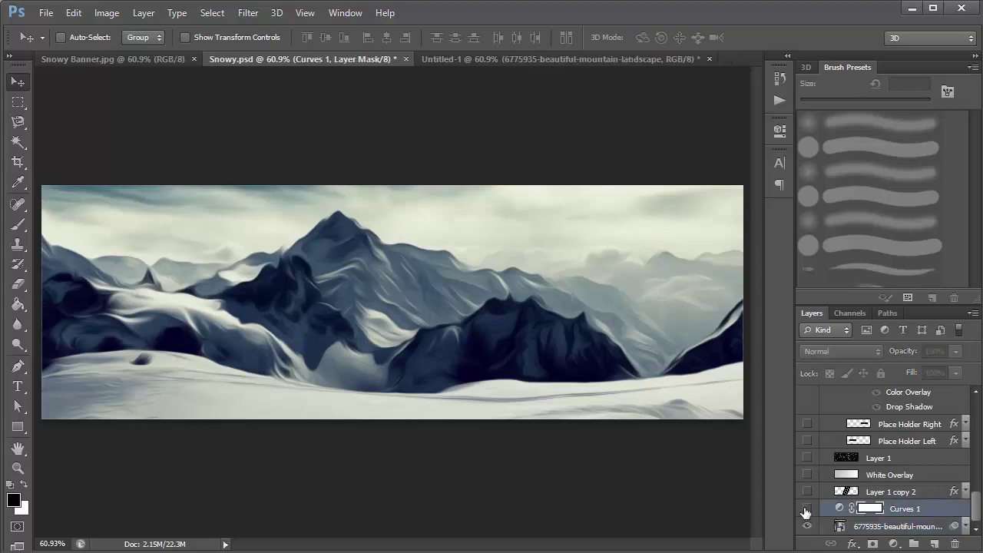
pyautogui.click(807, 508)
pyautogui.click(872, 544)
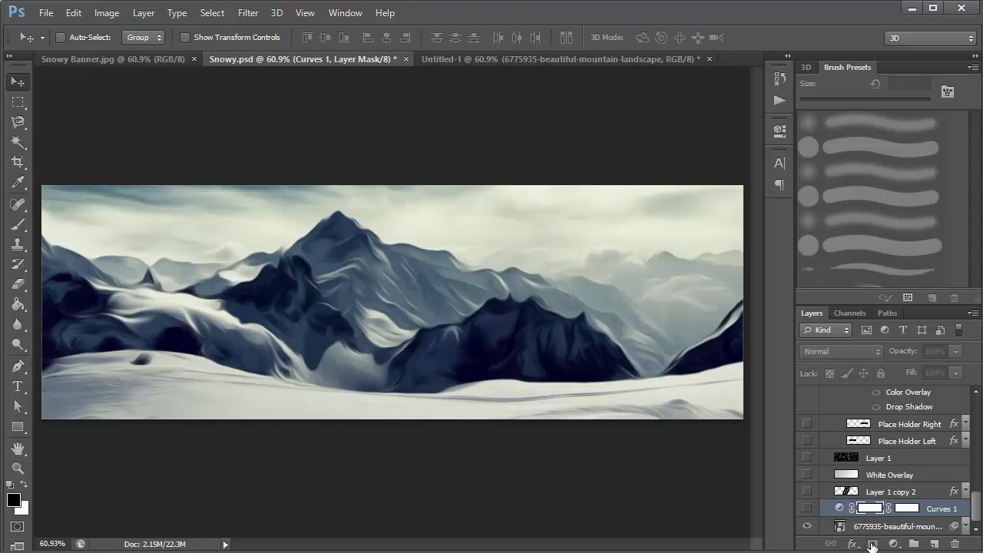
pyautogui.hotkey('ctrl', 'z')
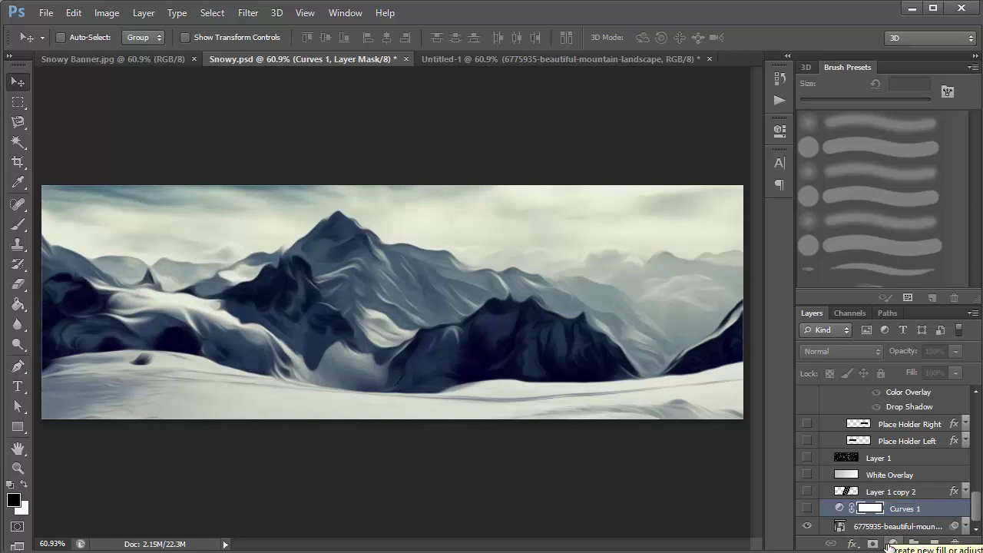
pyautogui.click(891, 544)
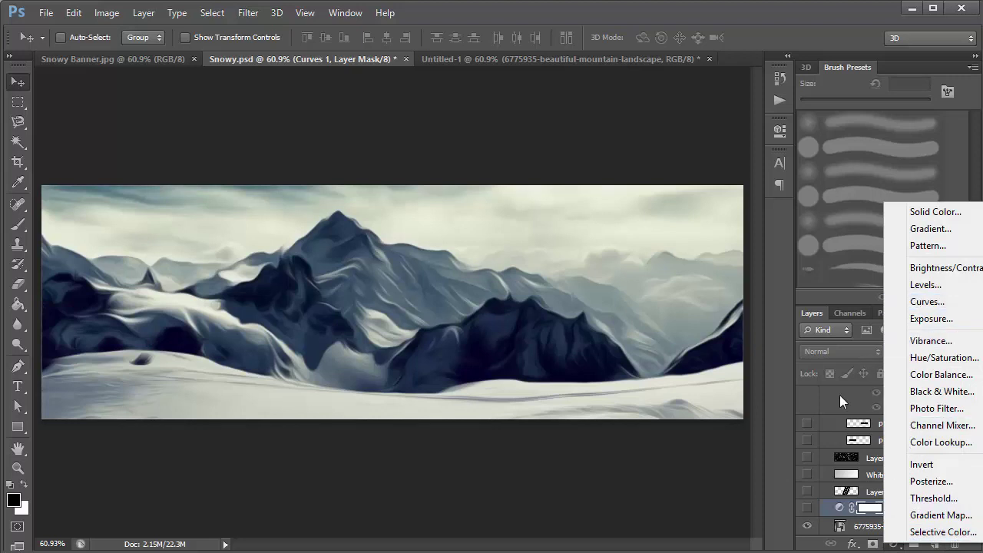
pyautogui.press('Escape')
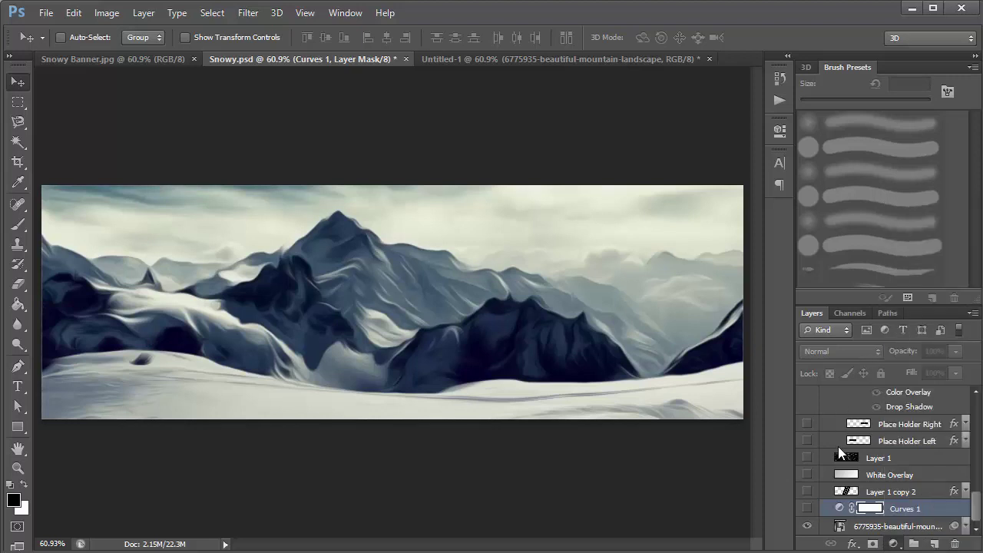
# Step: Show the Curves 1 adjustment layer and examine the shape of its RGB curve
pyautogui.click(807, 509)
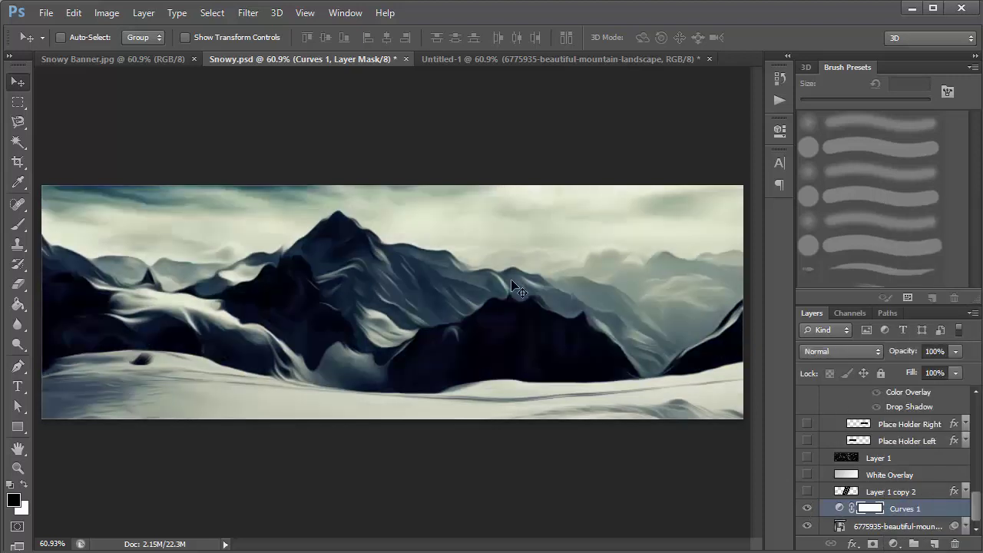
pyautogui.doubleClick(841, 509)
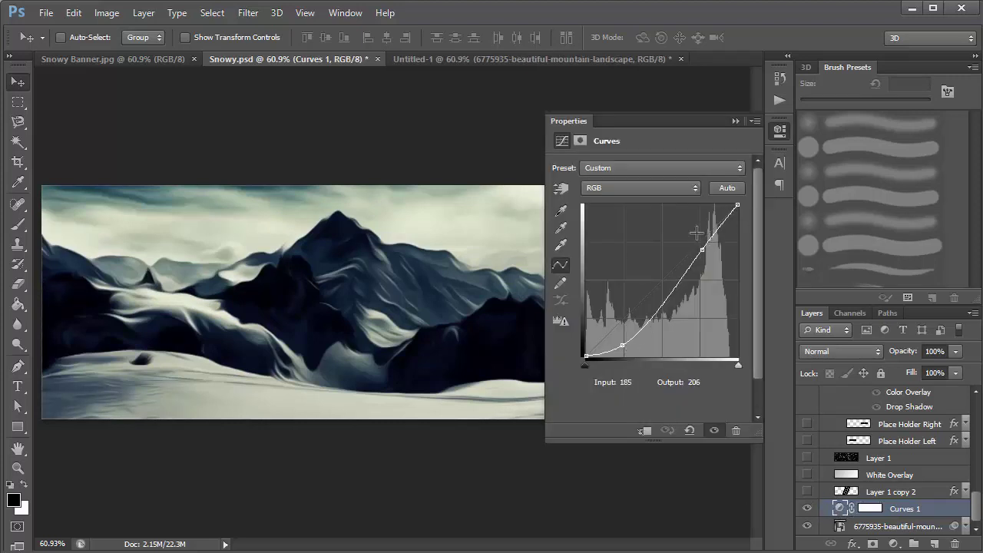
pyautogui.click(737, 121)
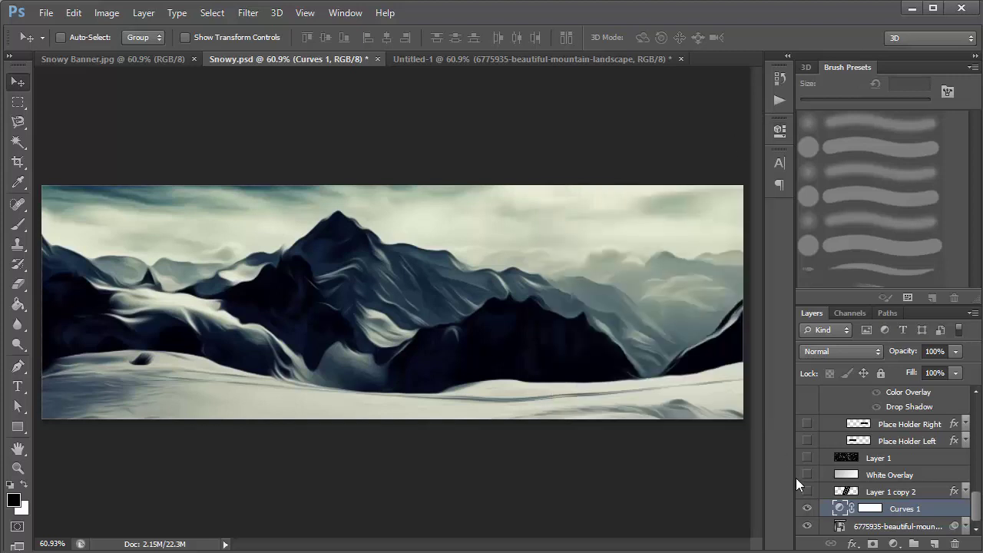
# Step: Show the diagonal light-stripe layer, Layer 1 copy 2, and select it
pyautogui.click(806, 492)
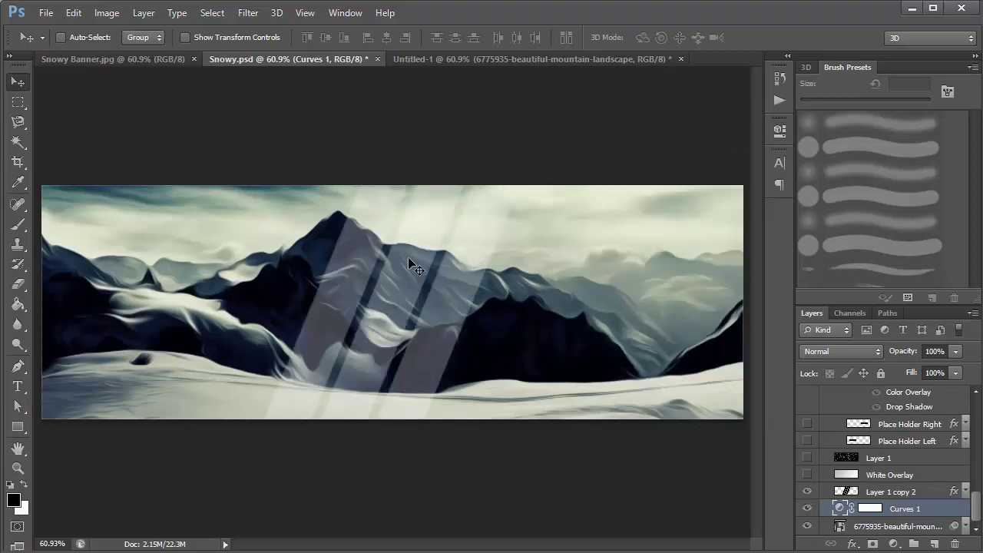
pyautogui.click(891, 493)
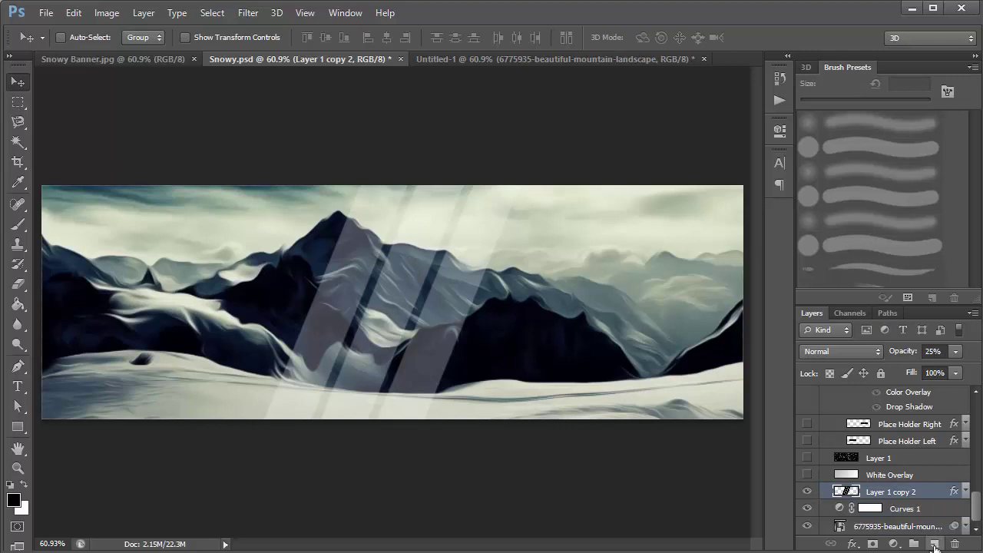
# Step: Select a narrow full-height vertical strip over the left part of the banner and make white the foreground colour
pyautogui.click(18, 101)
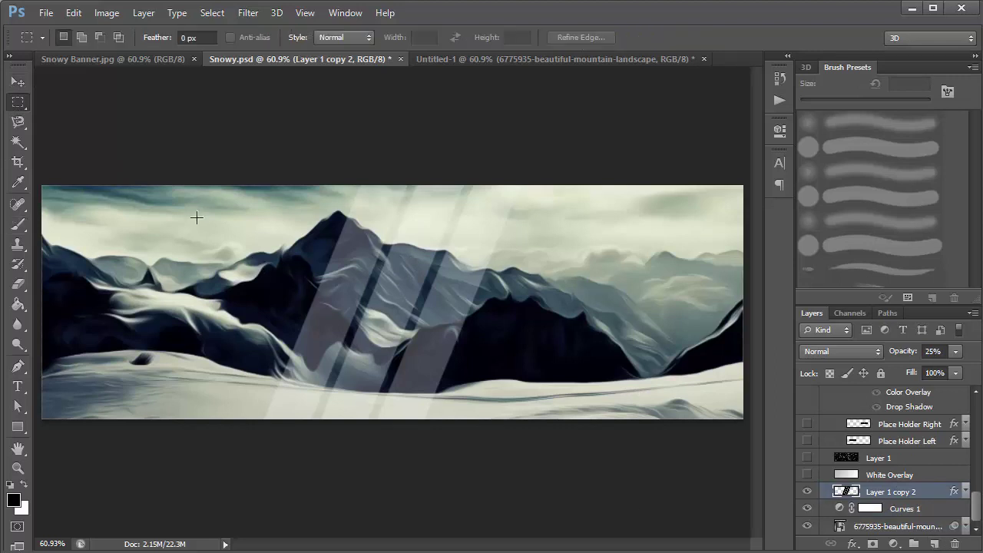
pyautogui.moveTo(132, 202); pyautogui.dragTo(172, 476)
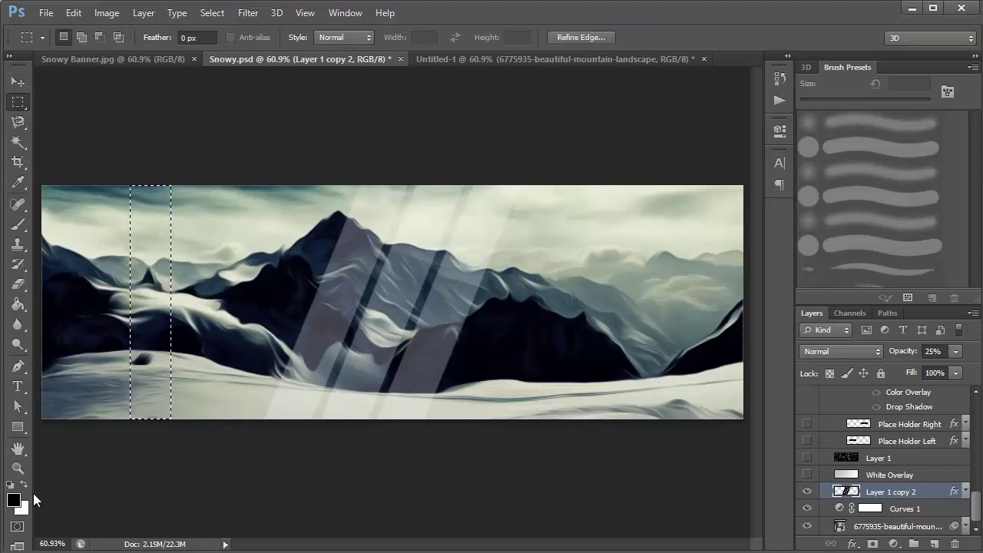
pyautogui.click(14, 503)
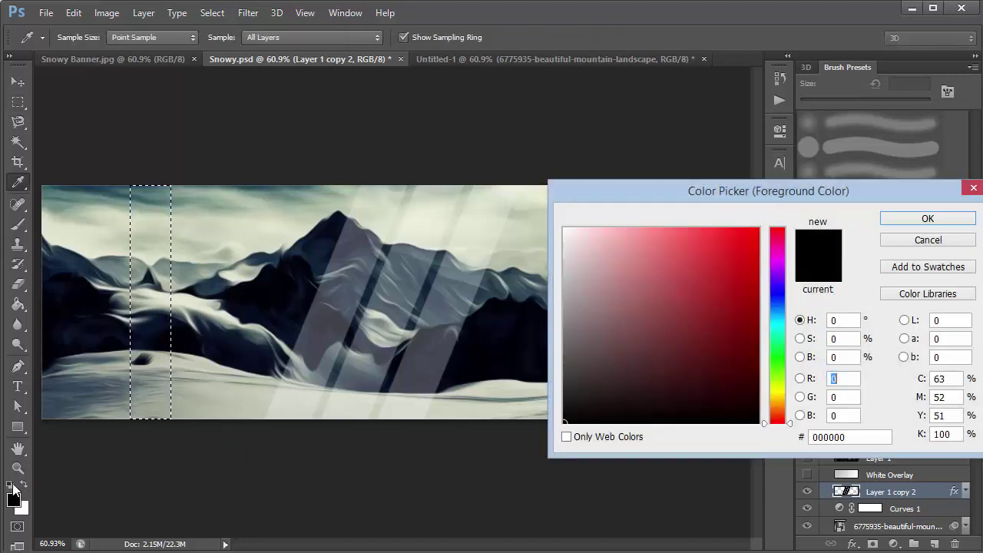
pyautogui.click(949, 241)
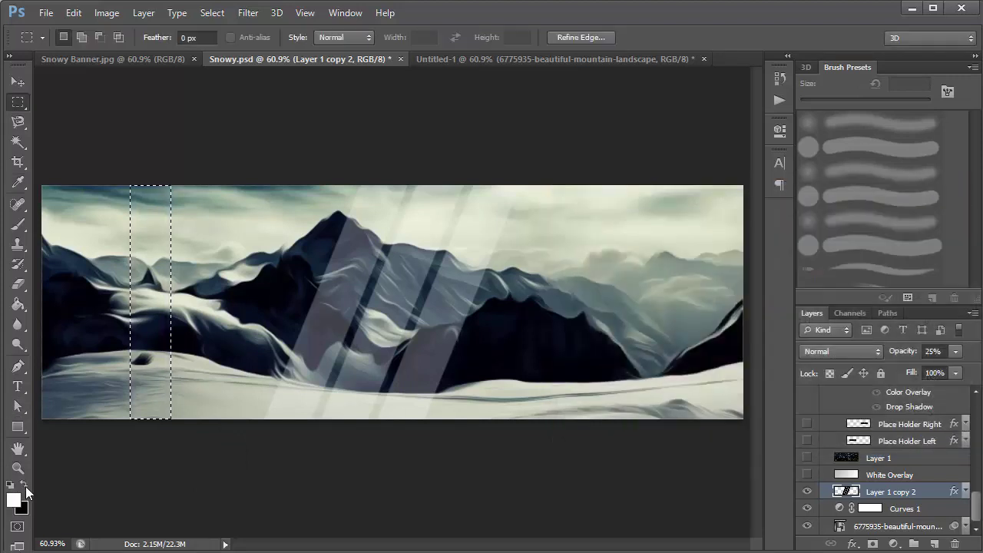
# Step: Fill the selected vertical strip on Layer 1 copy 2 with the white foreground colour
pyautogui.rightClick(151, 265)
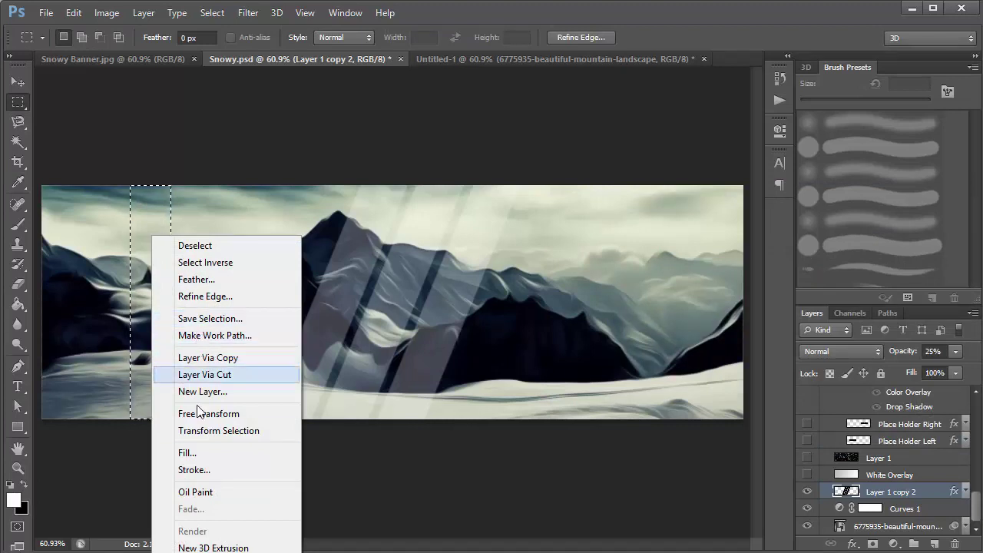
pyautogui.click(223, 454)
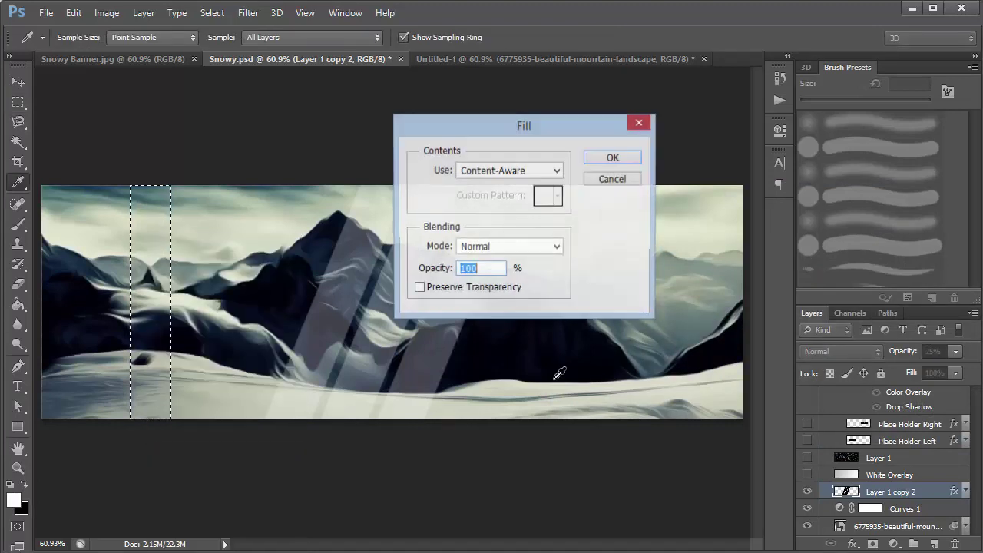
pyautogui.click(513, 172)
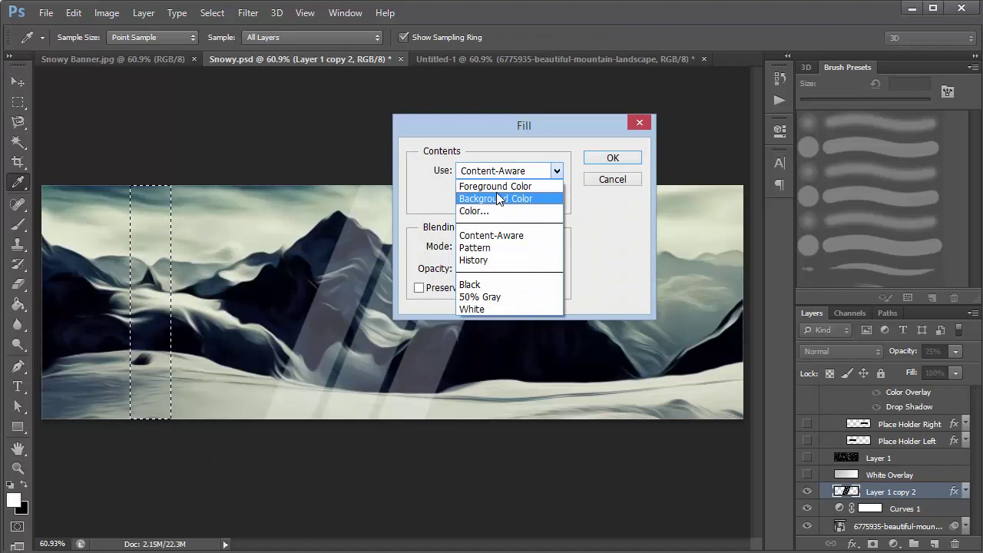
pyautogui.click(496, 184)
pyautogui.click(608, 158)
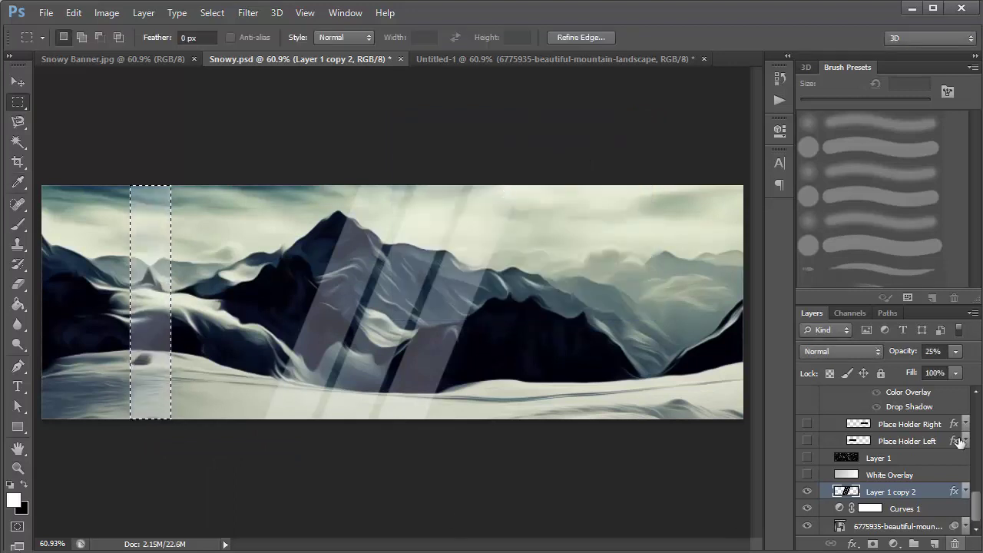
# Step: Set the opacity of Layer 1 copy 2 to 25% and clear the strip selection
pyautogui.moveTo(898, 354); pyautogui.dragTo(964, 352)
pyautogui.click(897, 351)
pyautogui.write('25')
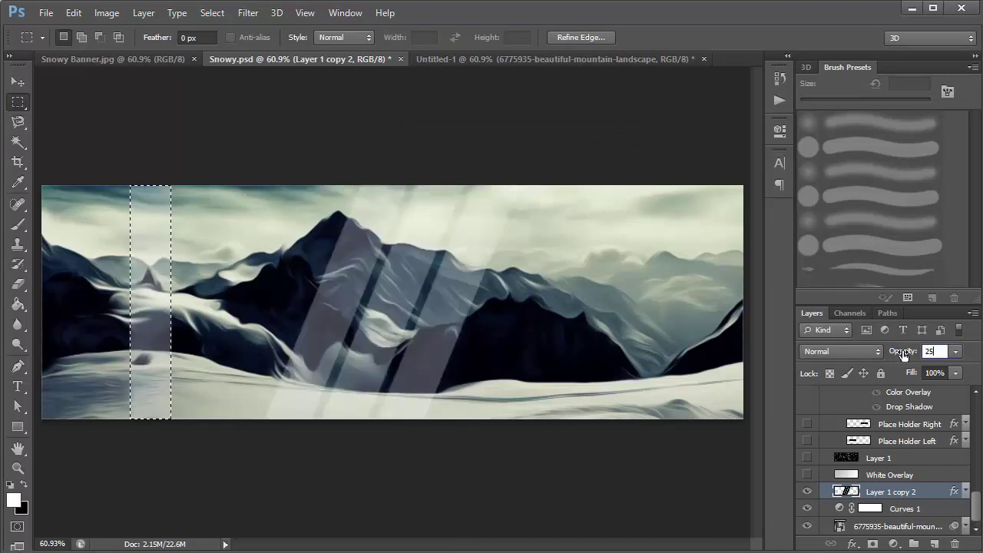
pyautogui.press('Return')
pyautogui.hotkey('ctrl', 'd')
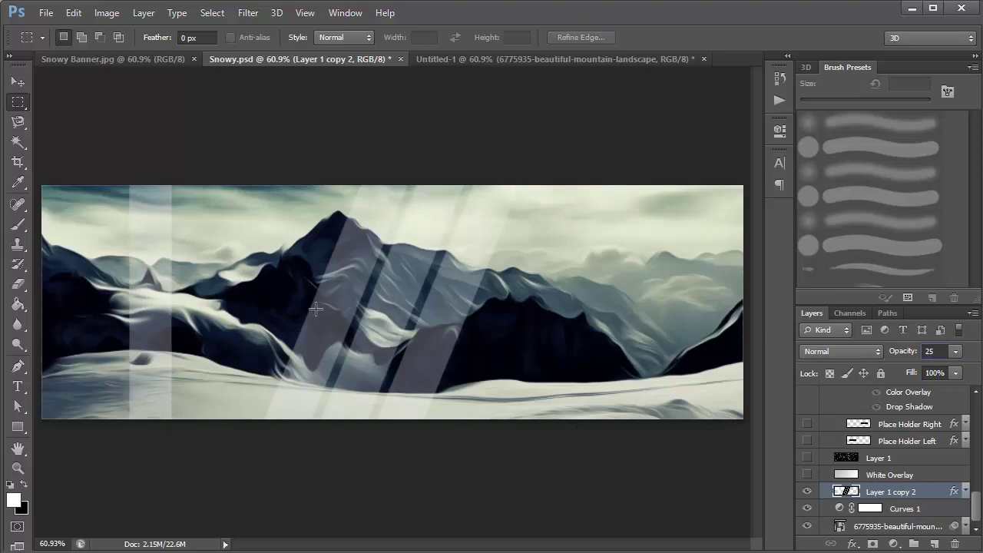
pyautogui.hotkey('ctrl', 't')
pyautogui.moveTo(668, 87); pyautogui.dragTo(665, 120)
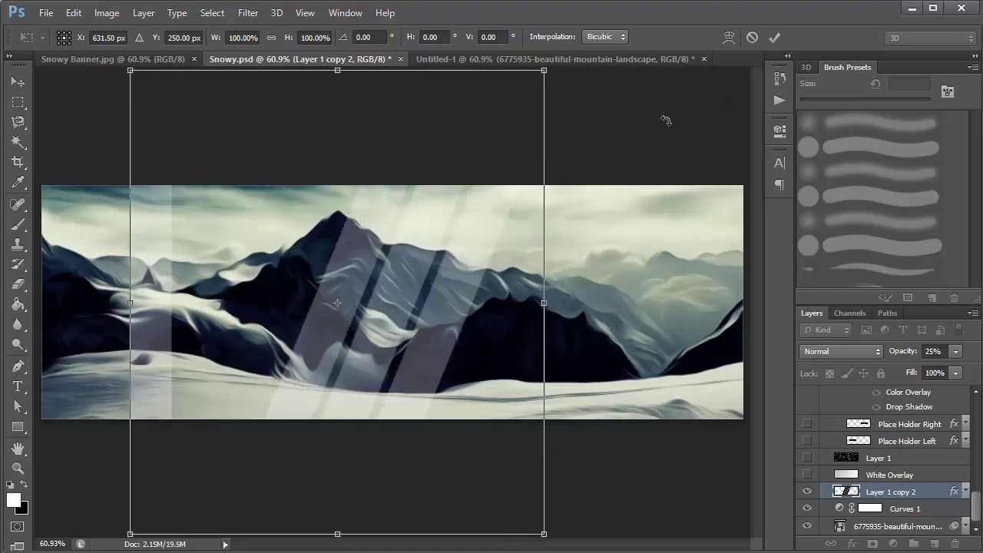
pyautogui.press('Return')
pyautogui.press('m')
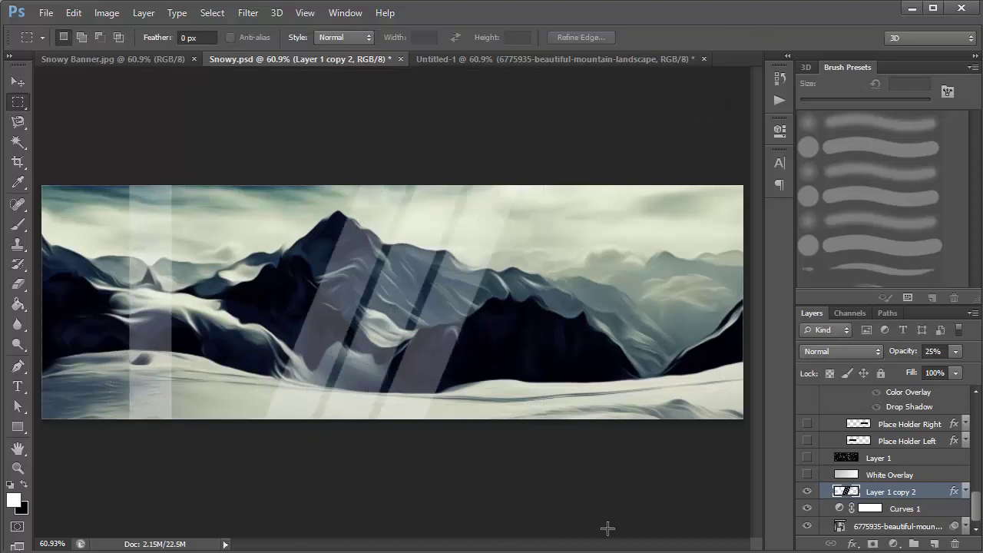
# Step: Duplicate Layer 1 copy 2 and shift the copy right so a second vertical strip stands beside the first with a narrow gap
pyautogui.hotkey('ctrl', 'j')
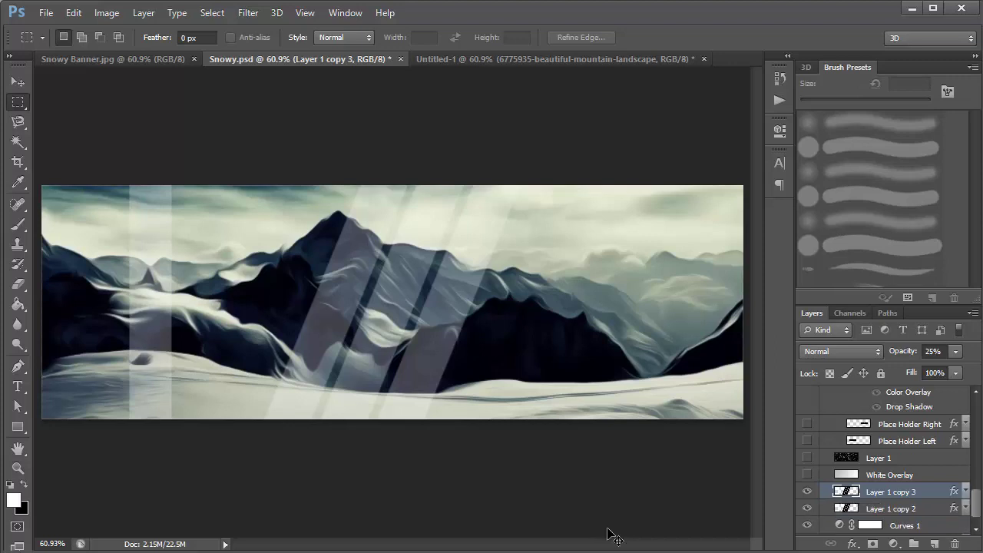
pyautogui.press('v')
pyautogui.moveTo(194, 346); pyautogui.dragTo(236, 341)
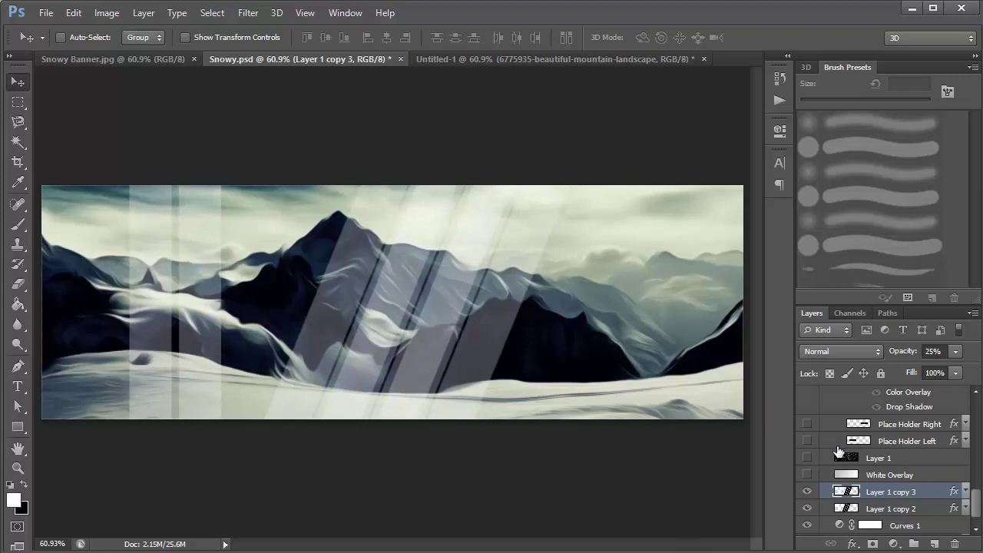
# Step: Undo the duplicated stripe layer and the white vertical strip, leaving only the original diagonal stripes
pyautogui.hotkey('ctrl', 'z')
pyautogui.hotkey('ctrl', 'z')
pyautogui.hotkey('ctrl', 'z')
pyautogui.hotkey('ctrl', 'z')
pyautogui.hotkey('ctrl', 'z')
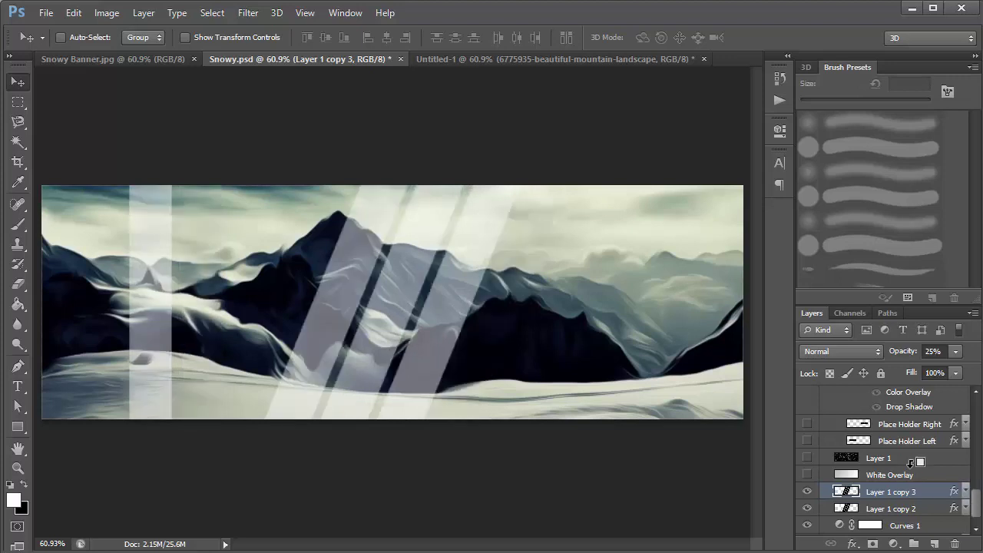
pyautogui.hotkey('ctrl', 'alt', 'z')
pyautogui.hotkey('ctrl', 'alt', 'z')
pyautogui.hotkey('ctrl', 'alt', 'z')
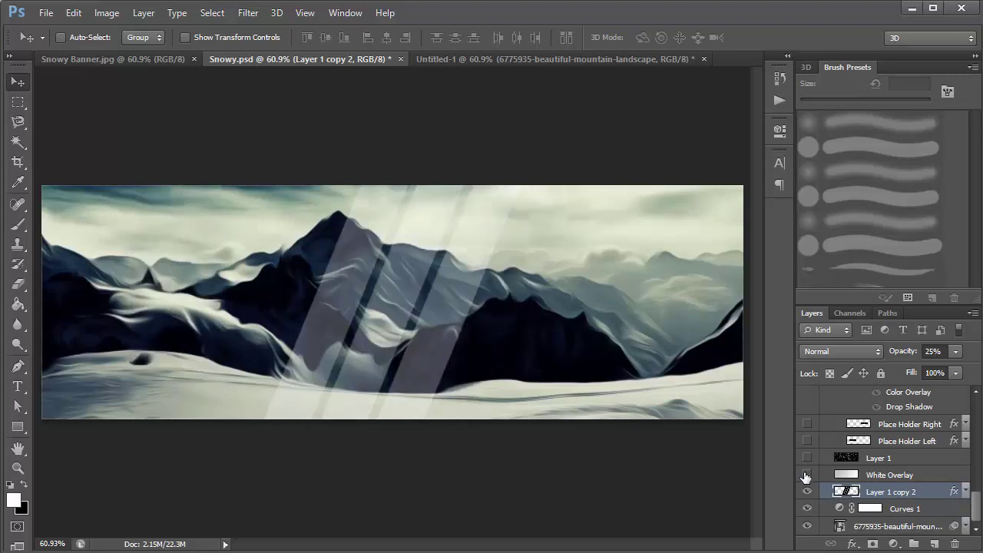
# Step: Show the White Overlay layer, select it, and switch to the Gradient tool
pyautogui.click(807, 476)
pyautogui.click(888, 476)
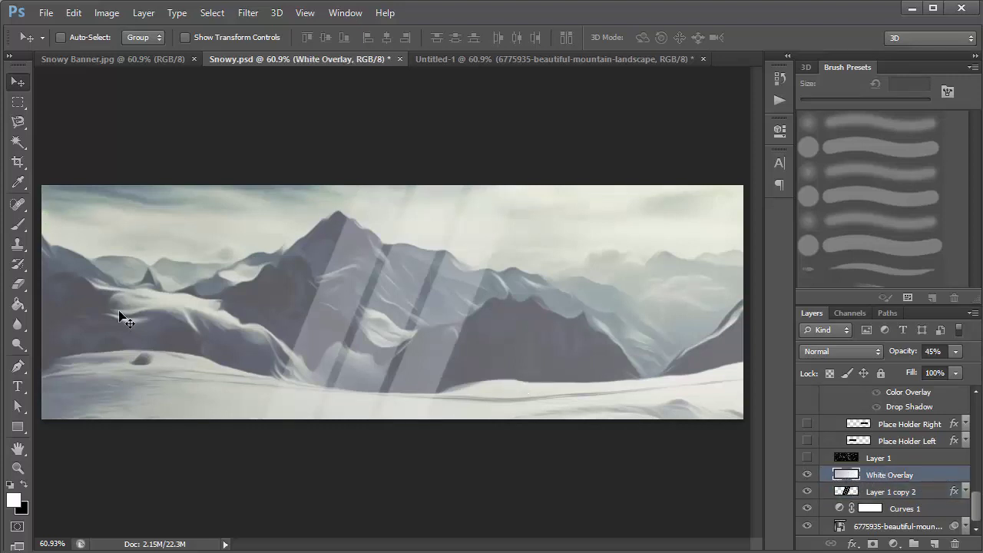
pyautogui.moveTo(19, 310); pyautogui.dragTo(49, 305)
pyautogui.click(86, 318)
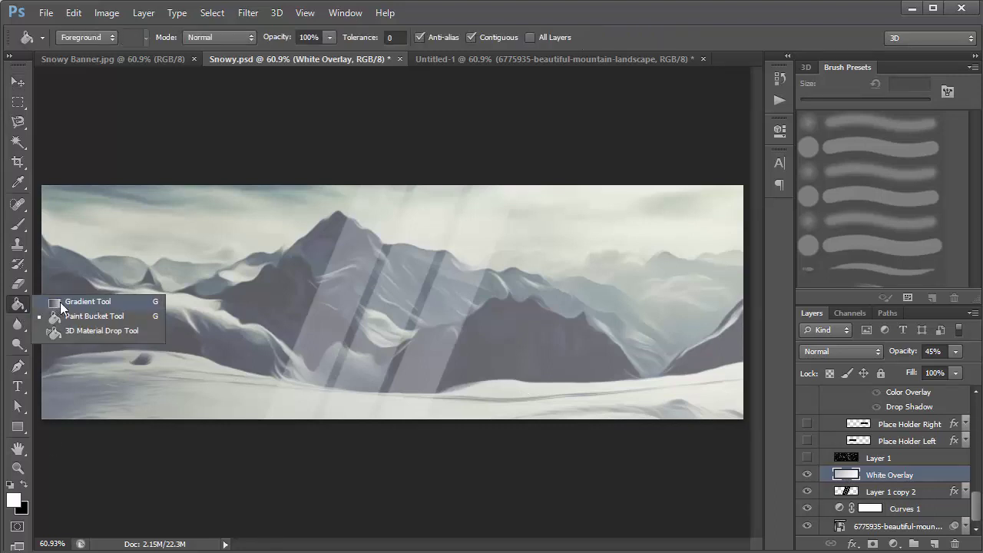
pyautogui.click(61, 306)
# Step: Define a grey-to-white gradient by taking the black-to-white preset and changing its black colour stop to a medium light grey
pyautogui.click(81, 34)
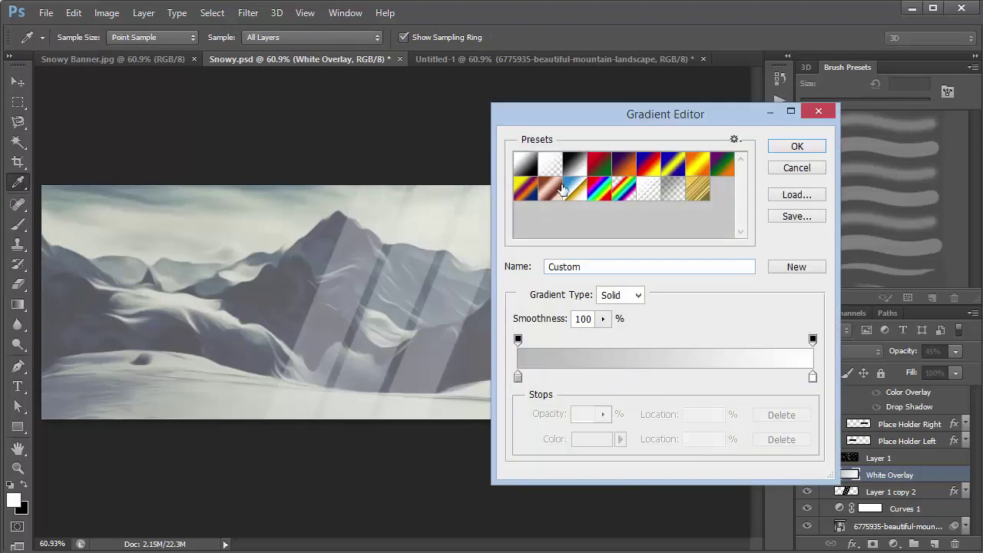
pyautogui.click(526, 163)
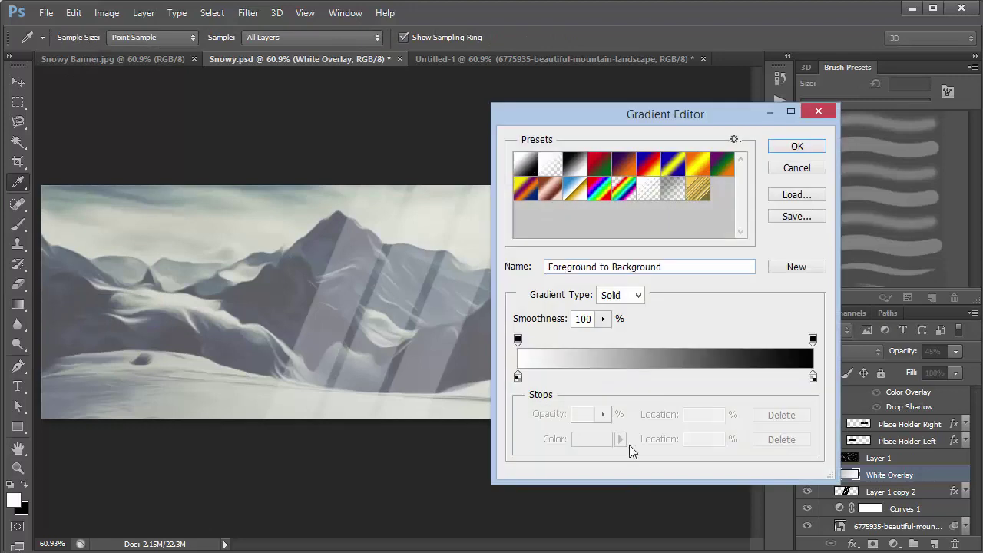
pyautogui.click(575, 163)
pyautogui.click(518, 377)
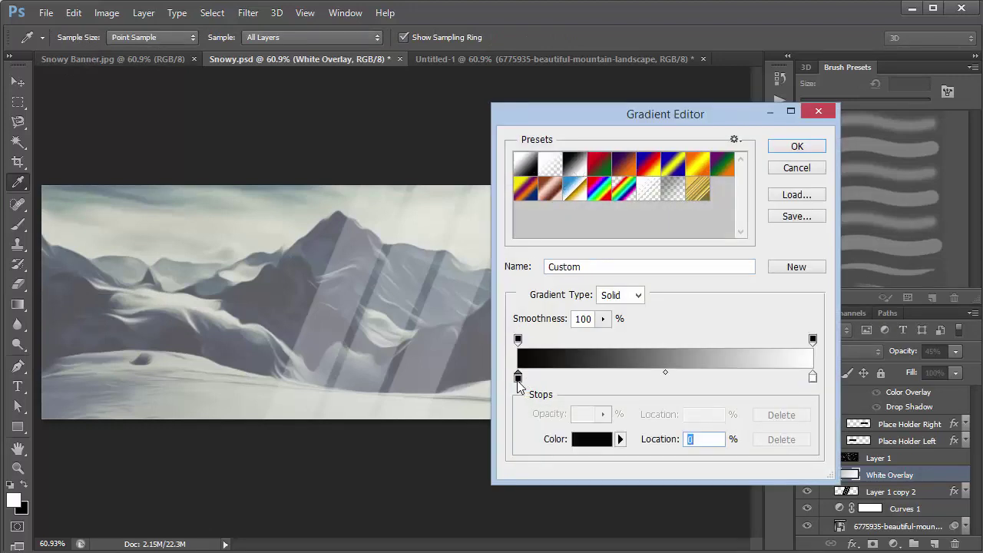
pyautogui.doubleClick(518, 377)
pyautogui.moveTo(530, 357); pyautogui.dragTo(535, 298)
pyautogui.click(930, 219)
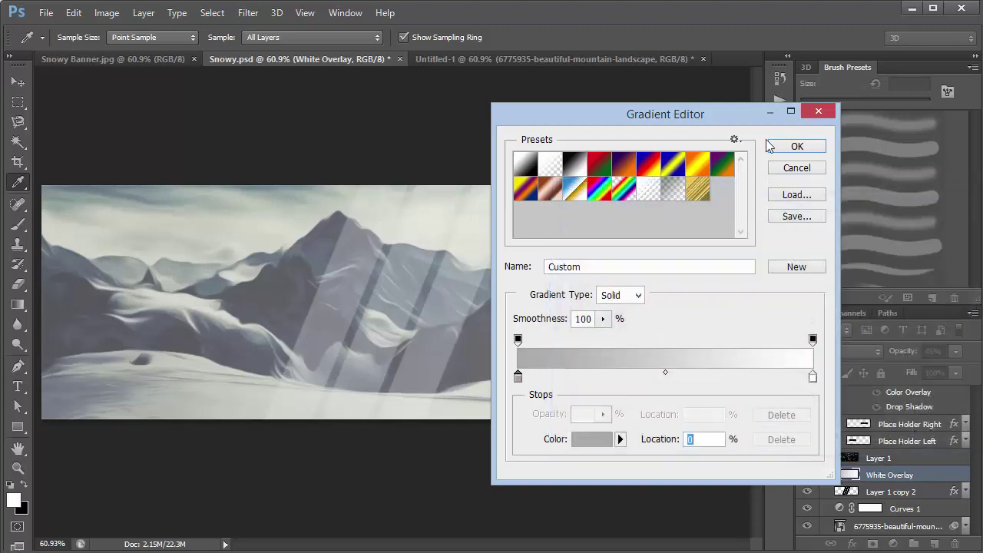
pyautogui.click(779, 145)
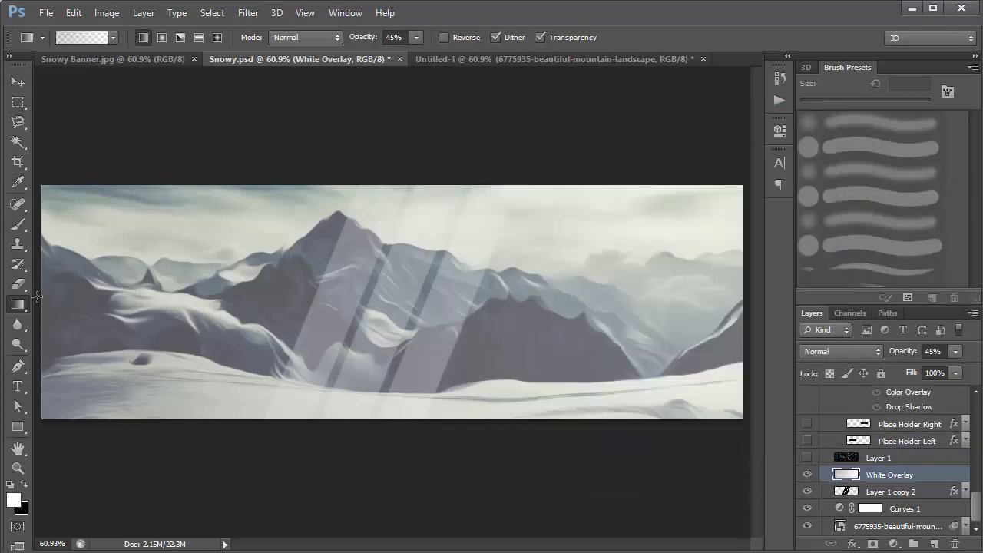
# Step: Hide White Overlay, add a new layer, and draw the grey-to-white gradient horizontally across the full banner width
pyautogui.moveTo(36, 297); pyautogui.dragTo(749, 299)
pyautogui.click(806, 475)
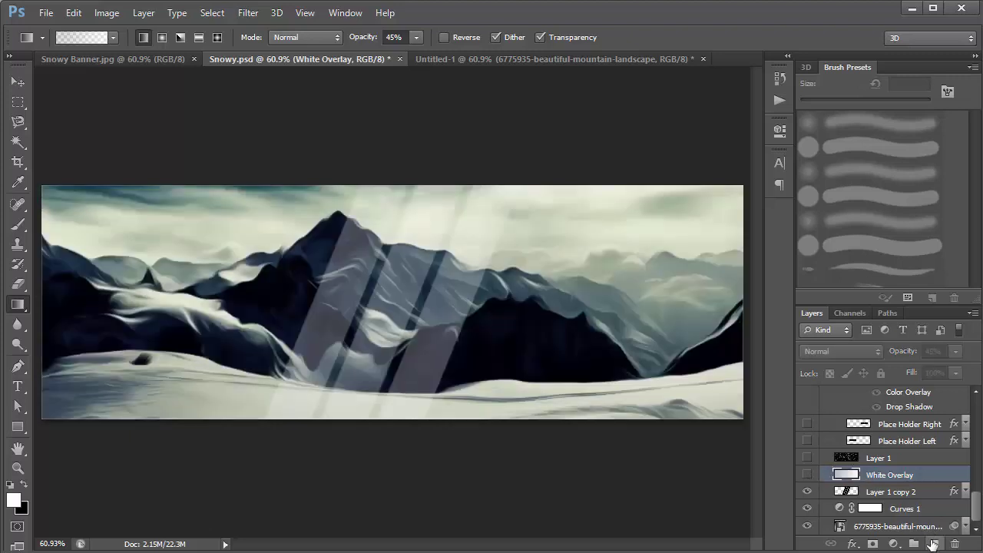
pyautogui.click(933, 544)
pyautogui.moveTo(36, 303); pyautogui.dragTo(689, 322)
pyautogui.moveTo(749, 330); pyautogui.dragTo(747, 322)
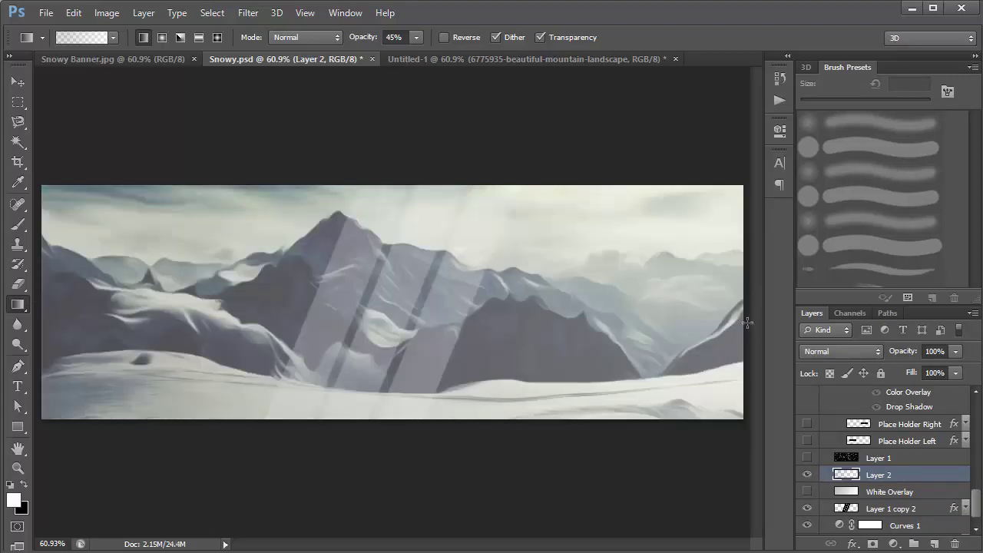
# Step: Show White Overlay again and delete the newly drawn gradient layer, Layer 2
pyautogui.click(805, 492)
pyautogui.click(807, 475)
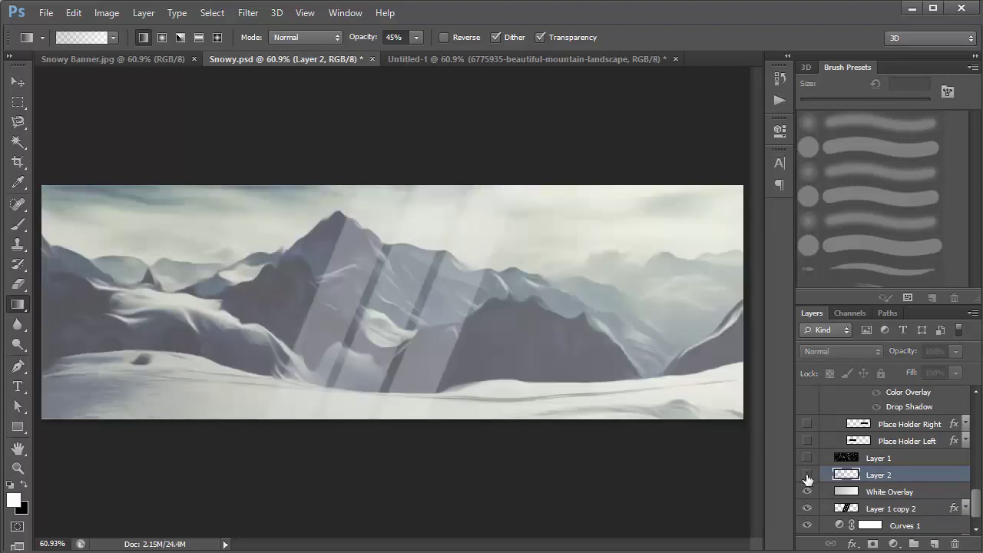
pyautogui.click(875, 495)
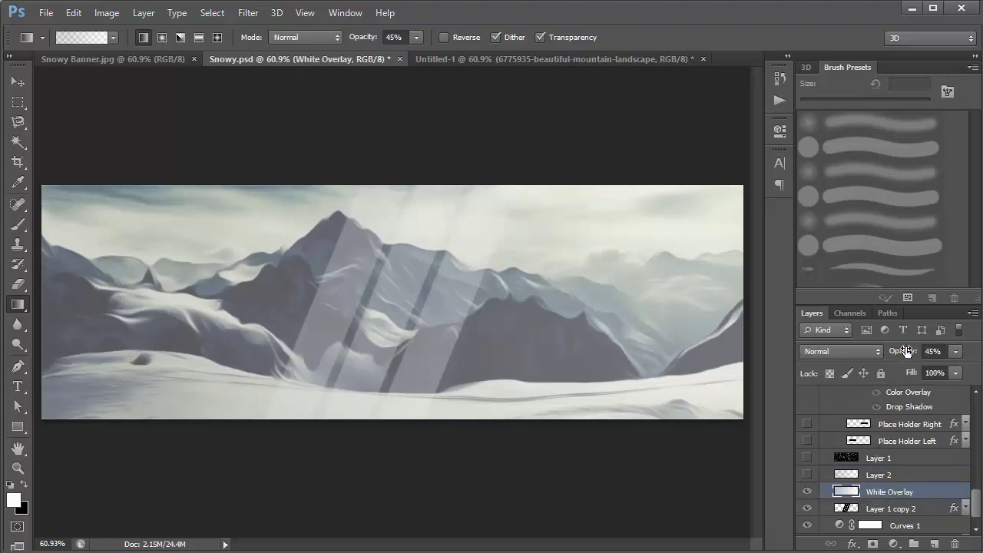
pyautogui.click(817, 476)
pyautogui.press('Delete')
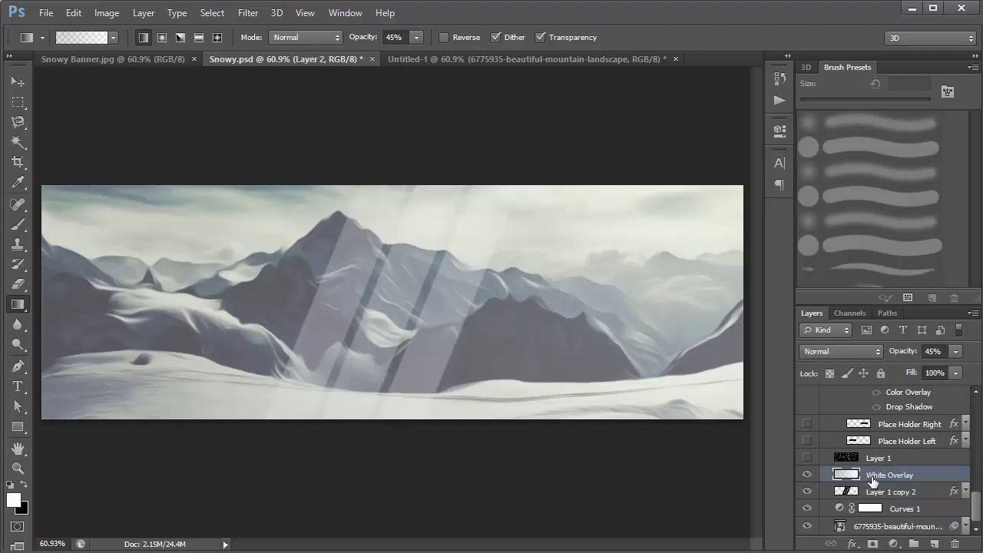
# Step: Show the snowflake layer, Layer 1, above White Overlay and select it
pyautogui.click(808, 459)
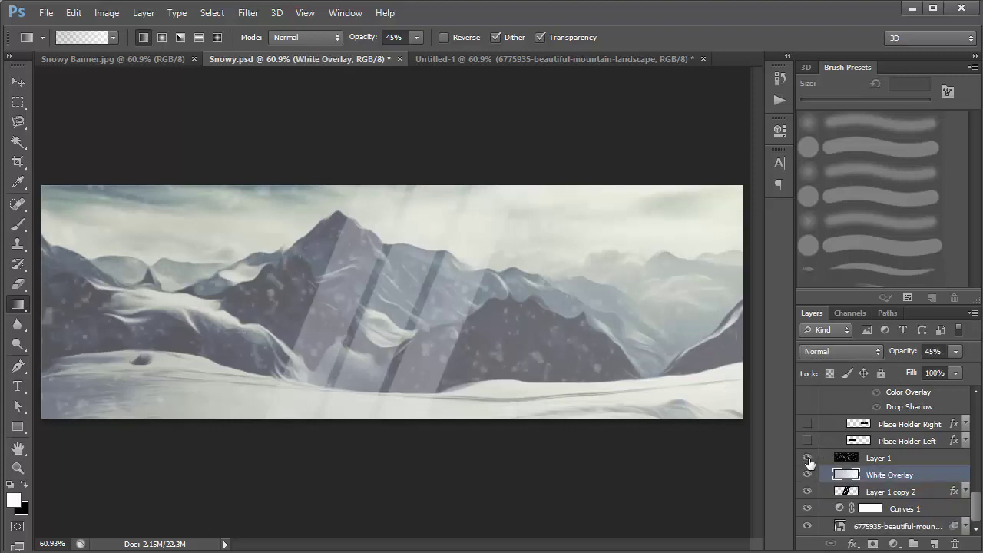
pyautogui.click(880, 459)
pyautogui.press('v')
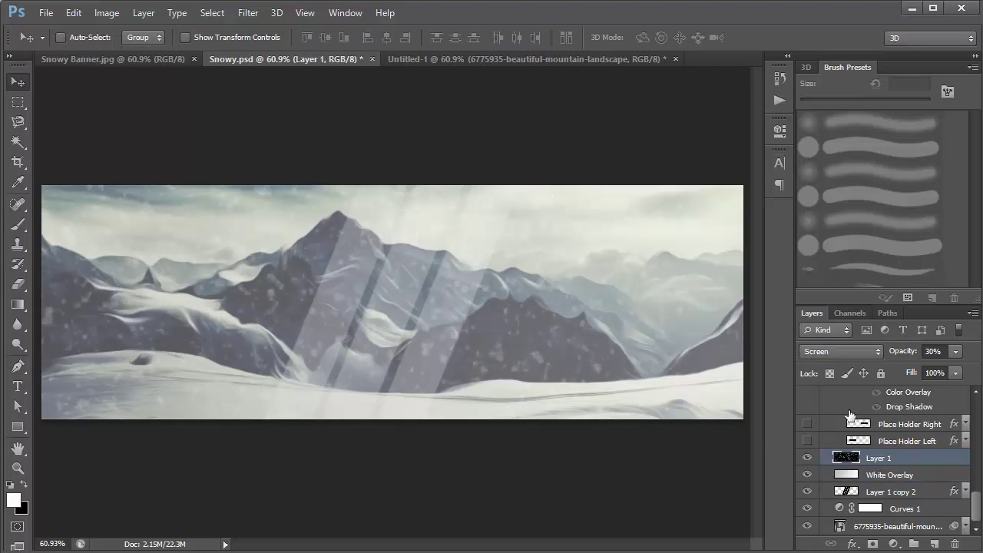
# Step: Set the snowflake layer to Normal blend mode at 100% opacity to view its black-and-white texture
pyautogui.click(852, 352)
pyautogui.click(813, 5)
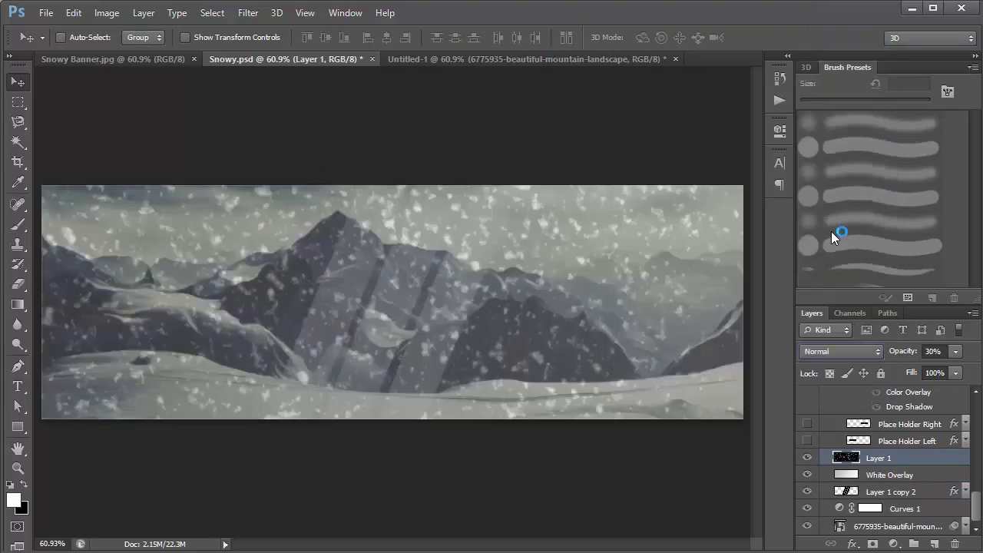
pyautogui.press('0')
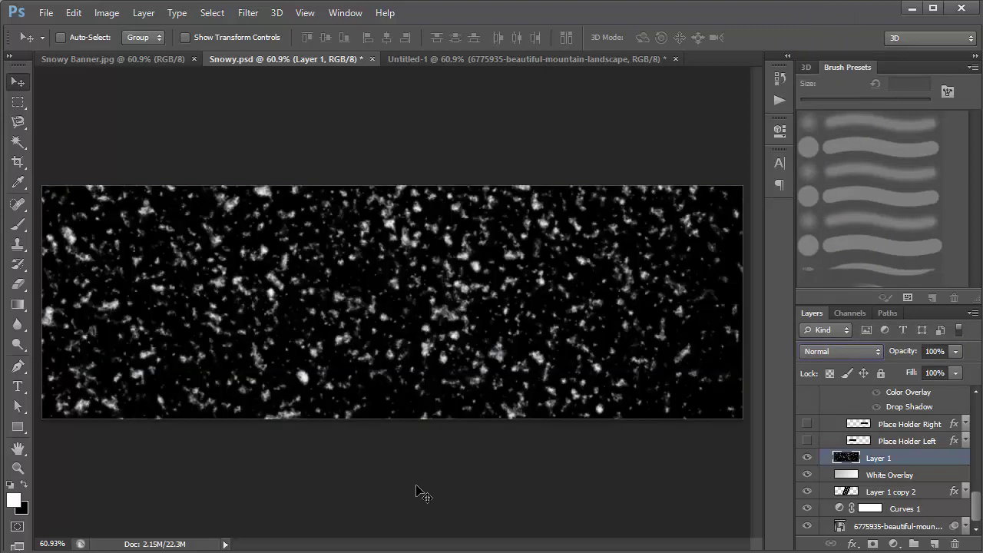
# Step: Set the snowflake layer's blend mode to Screen and its opacity to 30%
pyautogui.click(864, 351)
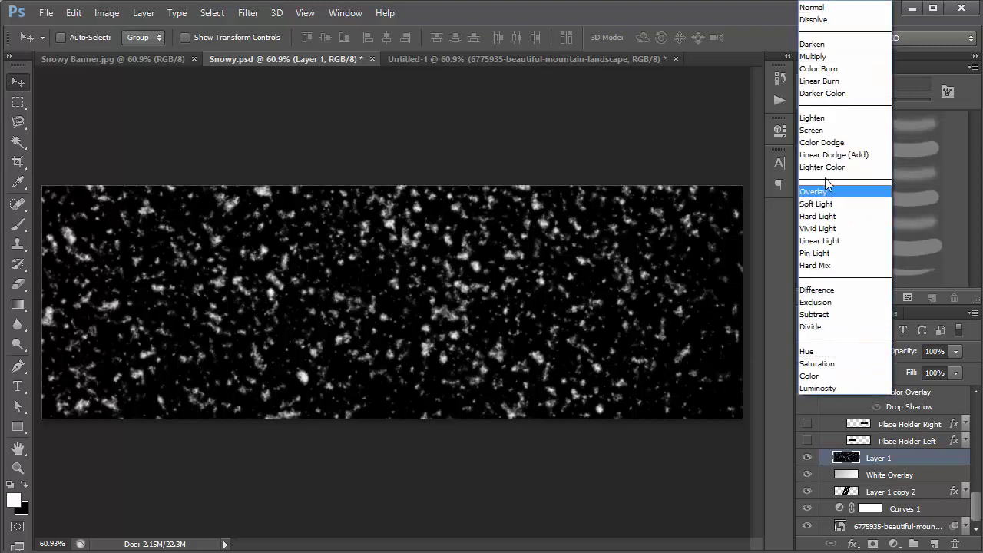
pyautogui.click(815, 130)
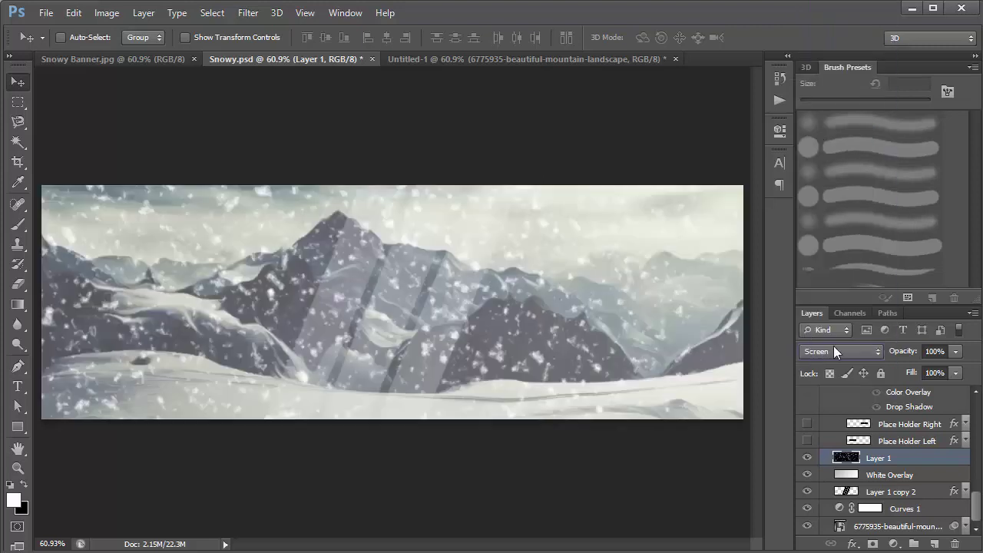
pyautogui.click(902, 354)
pyautogui.write('30')
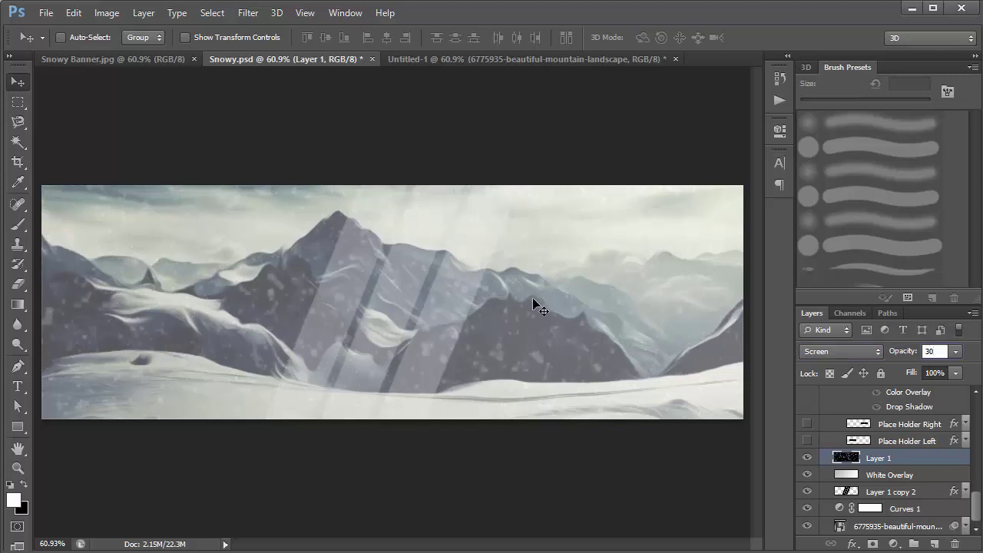
pyautogui.press('Return')
# Step: Collapse the effects lists of the place-holder layers above the snowflake layer
pyautogui.moveTo(980, 510); pyautogui.dragTo(980, 495)
pyautogui.click(967, 420)
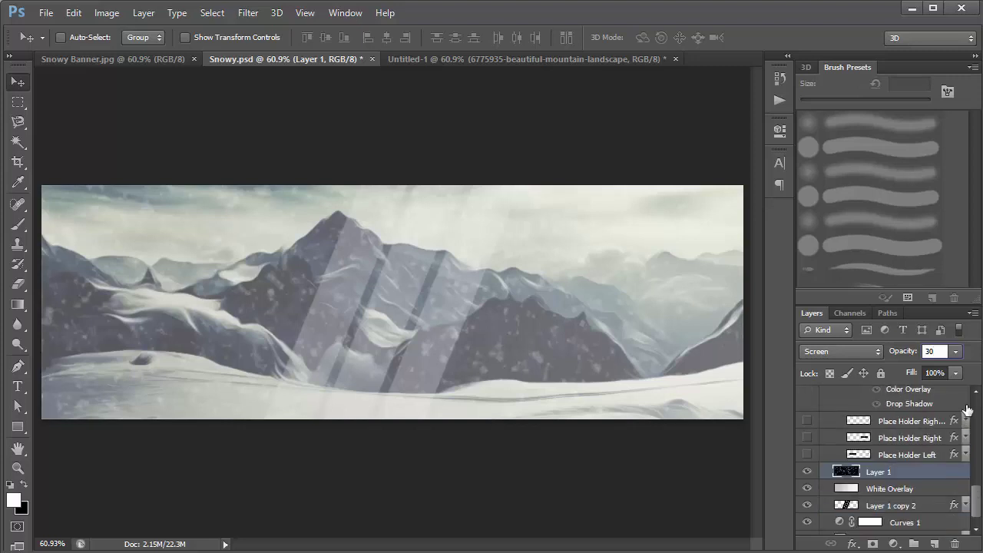
pyautogui.click(967, 422)
pyautogui.click(966, 444)
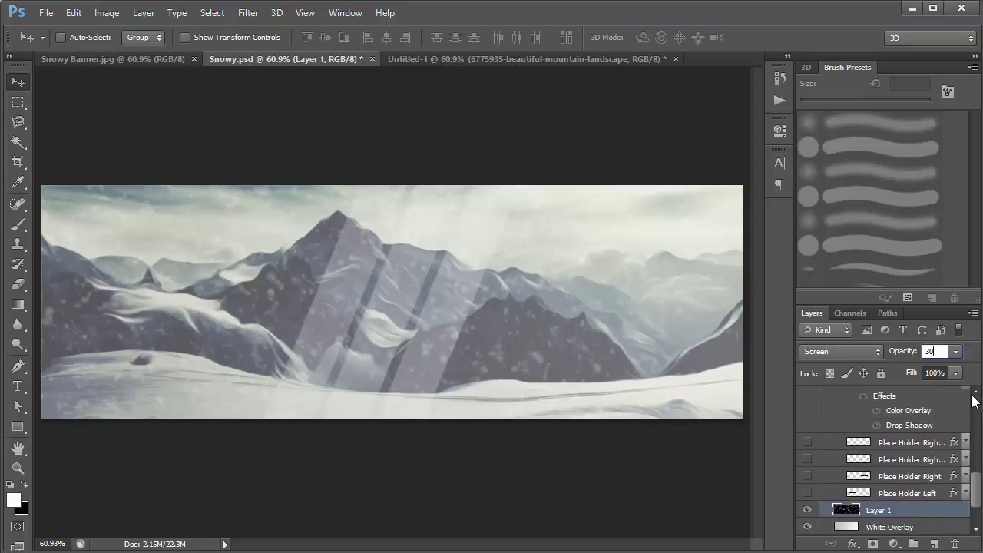
# Step: Collapse the remaining effects list in Group 1 and show the Circle layer for a close view at 100%
pyautogui.scroll(-1, 973, 395)
pyautogui.moveTo(979, 499); pyautogui.dragTo(972, 430)
pyautogui.scroll(5, 973, 461)
pyautogui.click(965, 451)
pyautogui.click(807, 476)
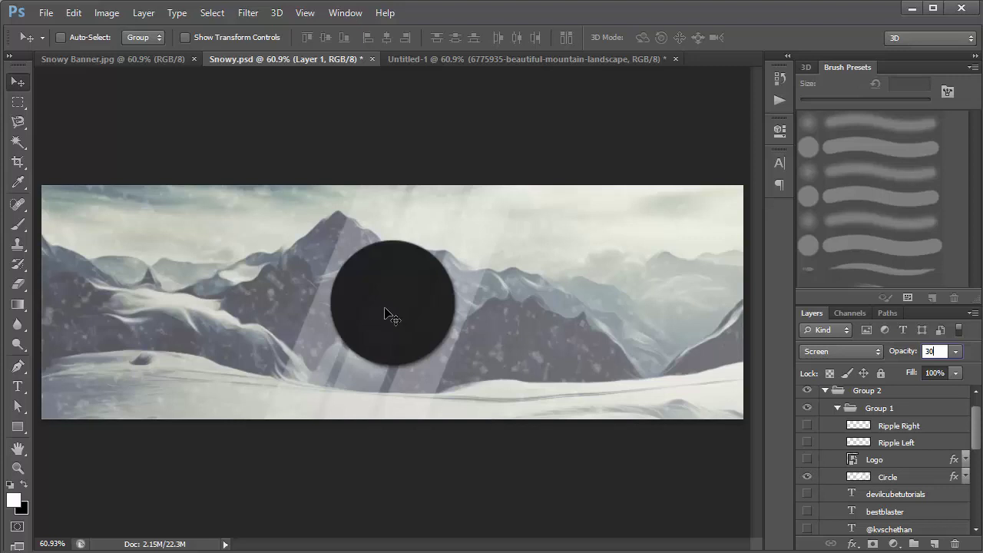
pyautogui.scroll(3, 388, 315)
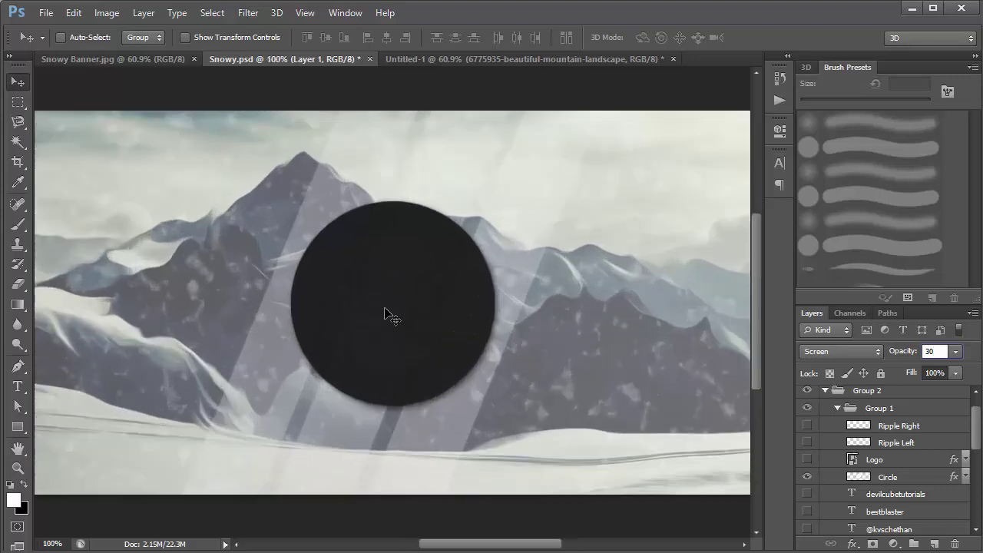
# Step: Select the Circle layer and draw trial circular marquee selections over the mountains beside the dark circle, clearing each one
pyautogui.scroll(-2, 388, 315)
pyautogui.click(879, 474)
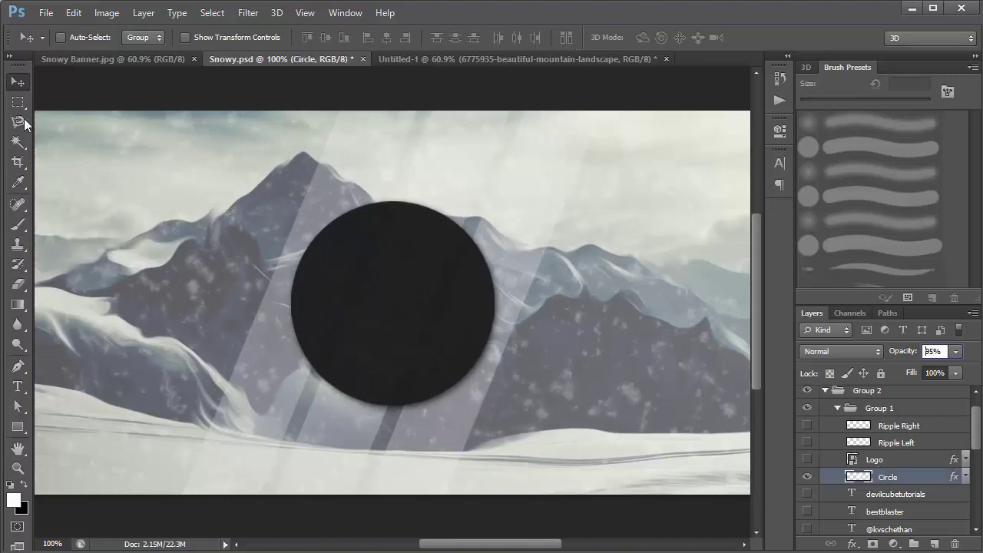
pyautogui.rightClick(23, 109)
pyautogui.click(40, 114)
pyautogui.moveTo(221, 238); pyautogui.dragTo(383, 325)
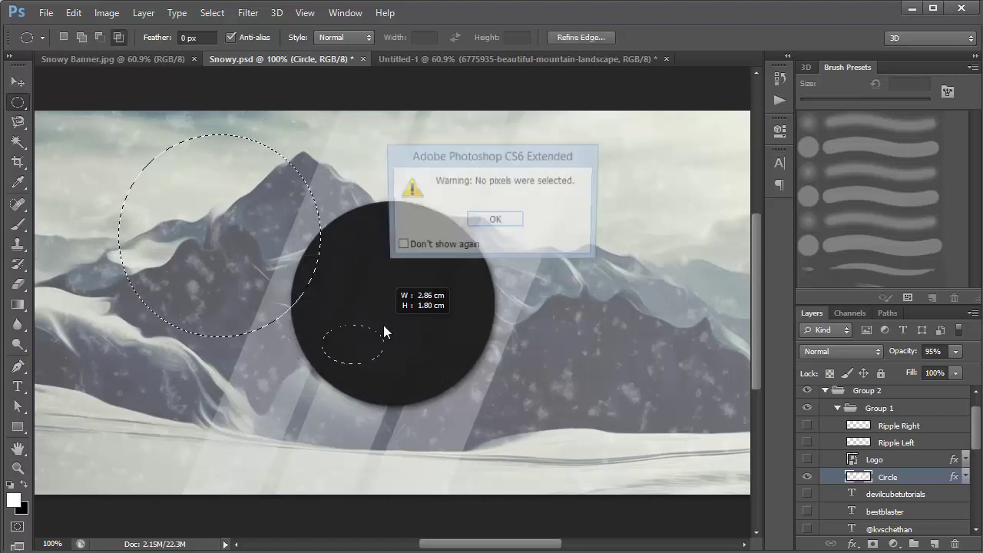
pyautogui.press('Return')
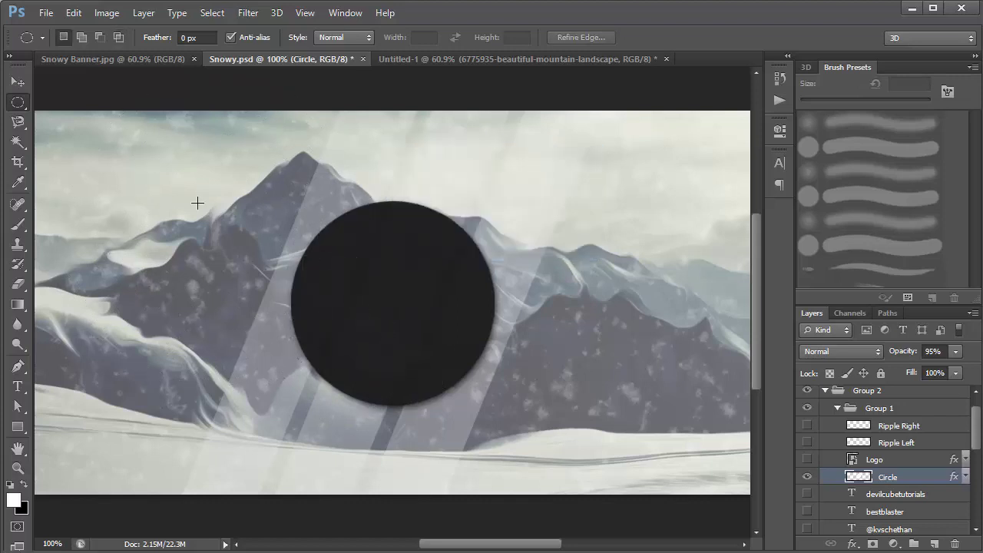
pyautogui.moveTo(198, 203); pyautogui.dragTo(318, 300)
pyautogui.press('Return')
pyautogui.click(319, 308)
# Step: Select the whole canvas to make the Move tool's alignment options available for the Circle layer, and deselect it
pyautogui.click(17, 81)
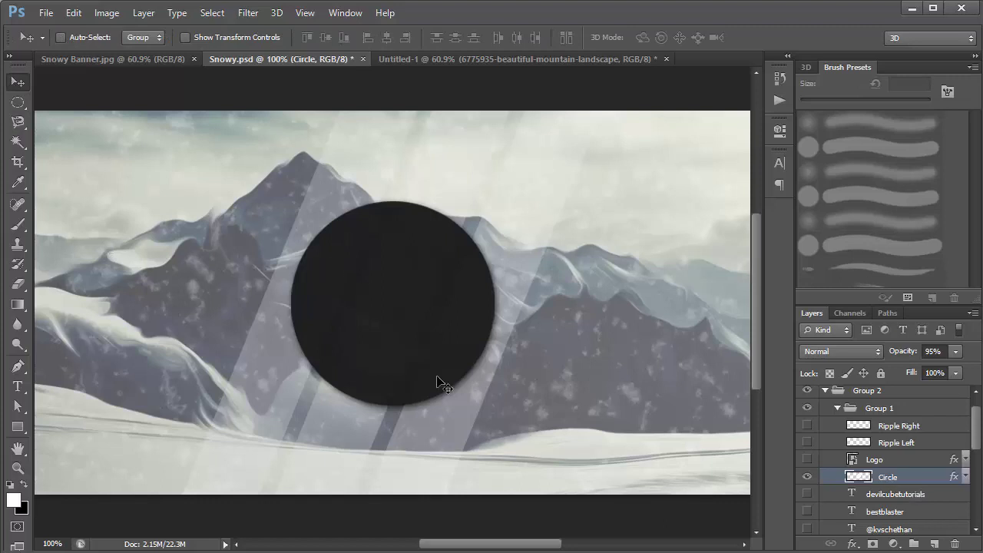
pyautogui.hotkey('ctrl', 'a')
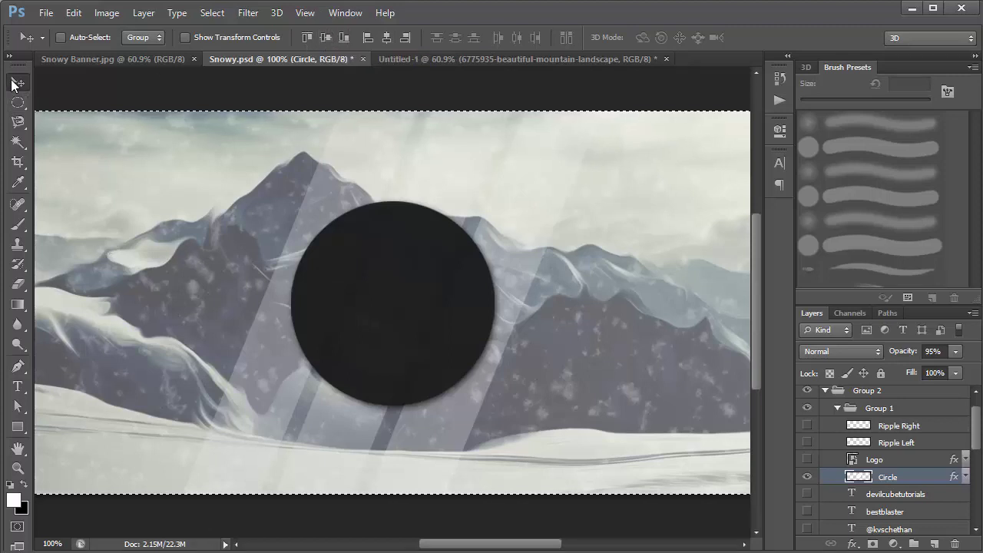
pyautogui.hotkey('ctrl', 'd')
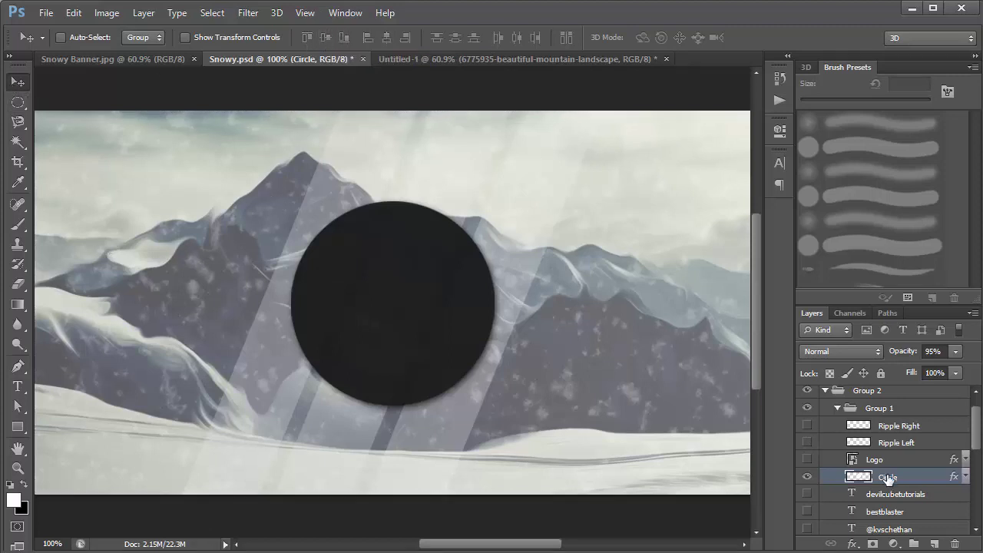
# Step: Examine the Circle layer's Color Overlay colour and its Drop Shadow settings, and close the layer style
pyautogui.doubleClick(919, 479)
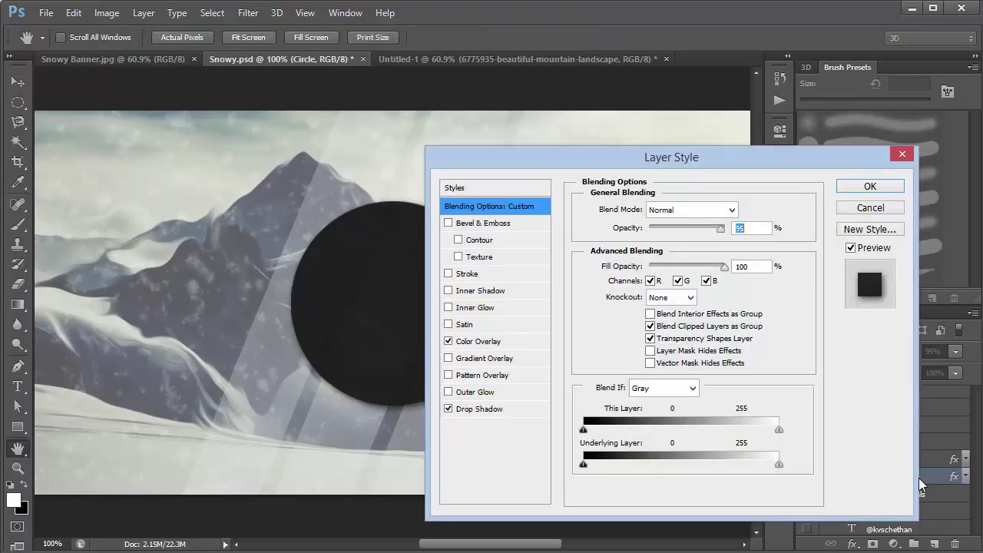
pyautogui.click(484, 342)
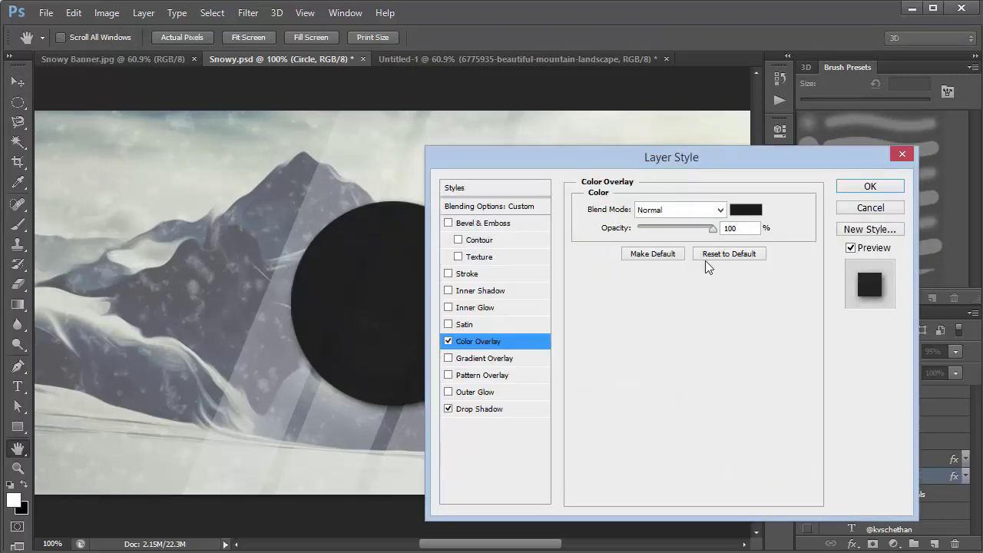
pyautogui.click(745, 210)
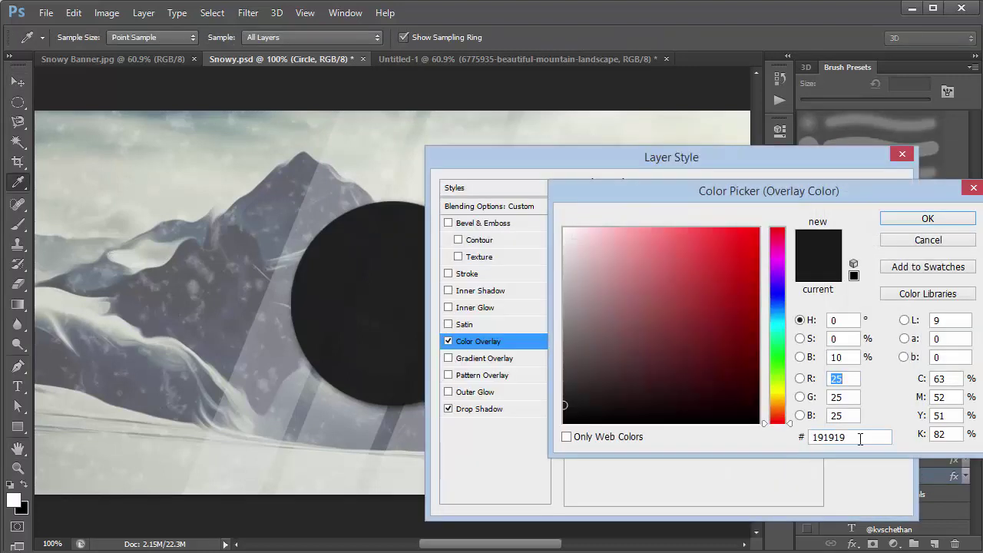
pyautogui.click(860, 439)
pyautogui.click(928, 219)
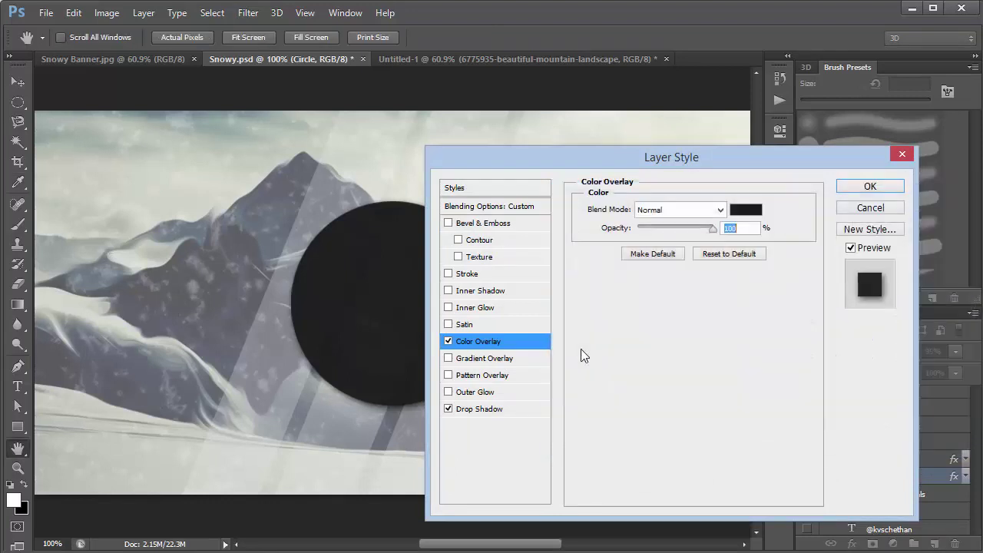
pyautogui.click(482, 409)
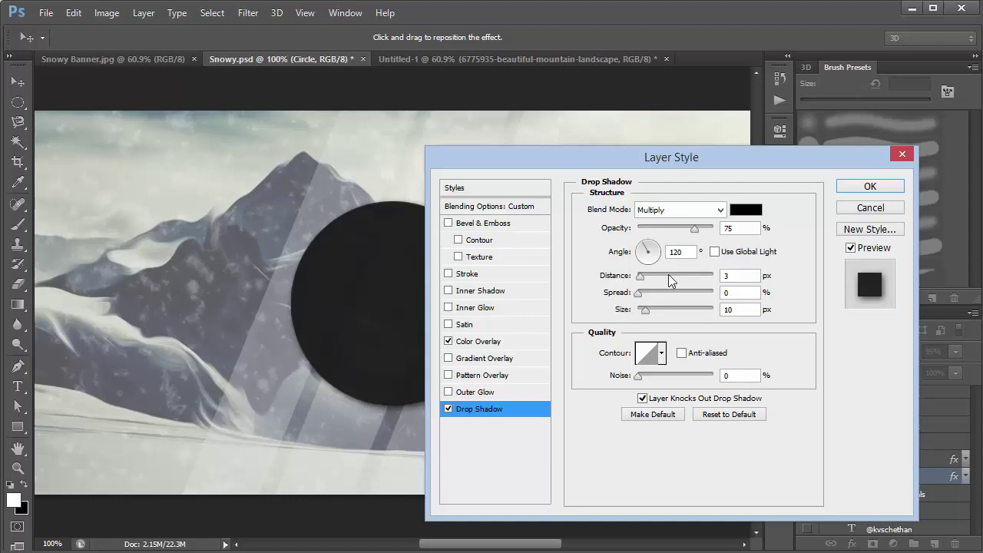
pyautogui.click(871, 187)
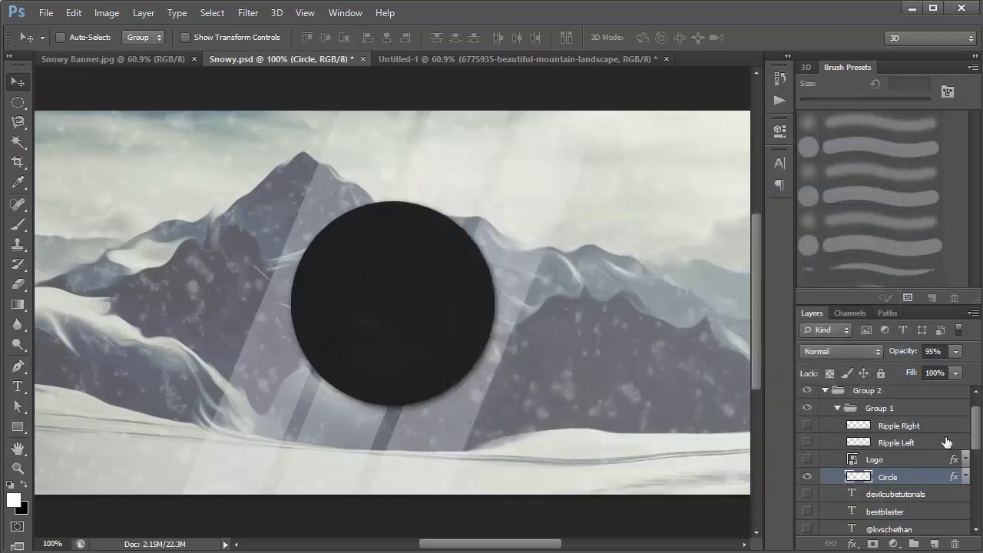
# Step: Show the Logo layer and inspect its Drop Shadow settings, turning the effect off and on again
pyautogui.scroll(-1, 850, 410)
pyautogui.click(807, 458)
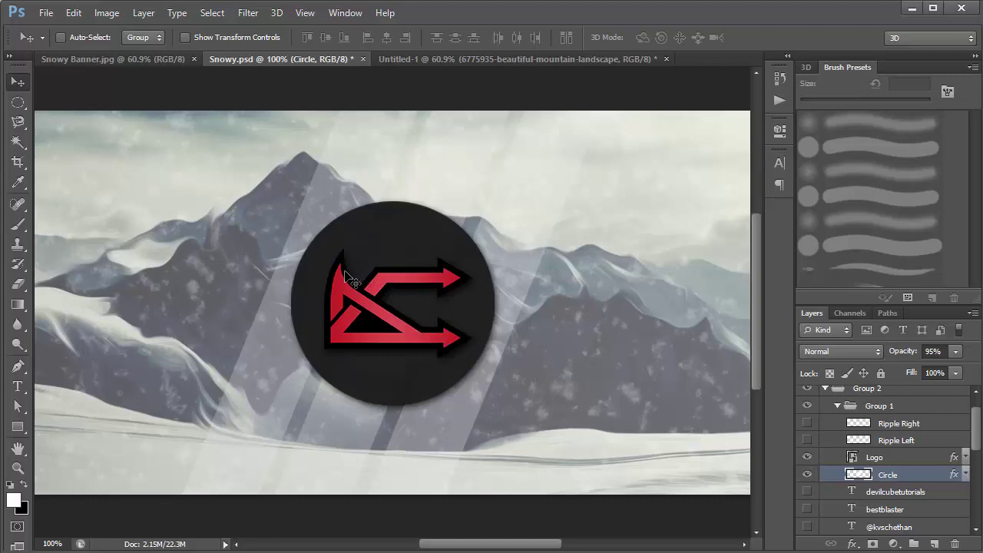
pyautogui.doubleClick(947, 459)
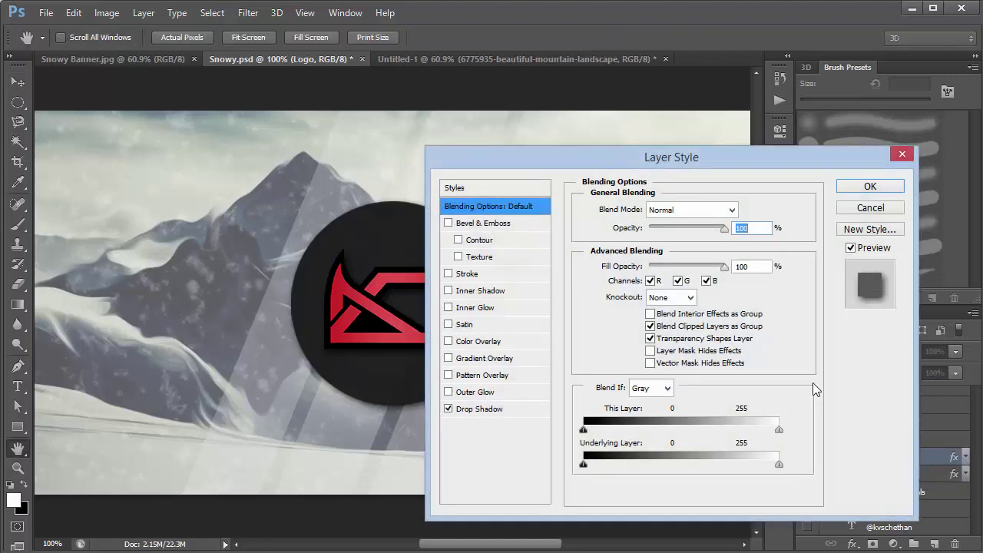
pyautogui.click(478, 411)
pyautogui.click(448, 409)
pyautogui.click(447, 409)
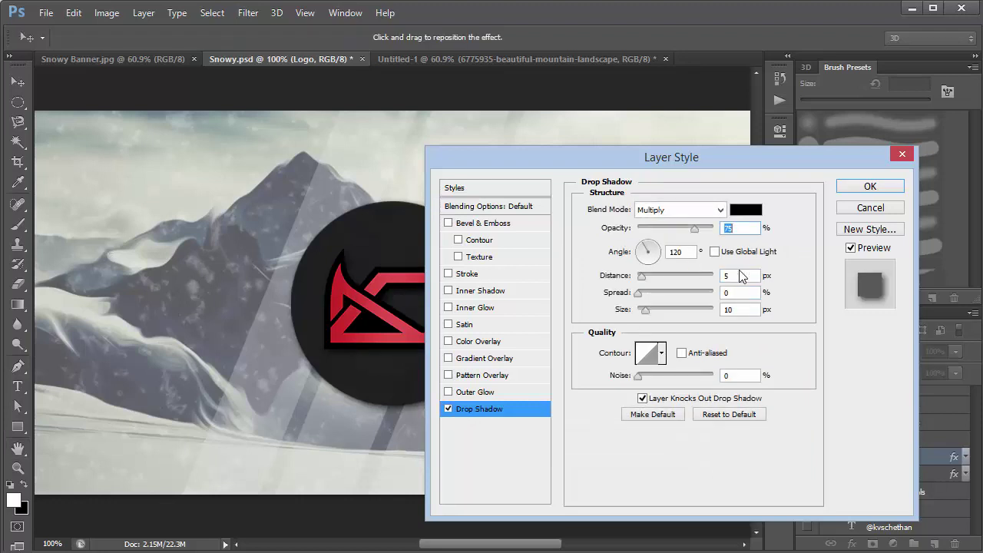
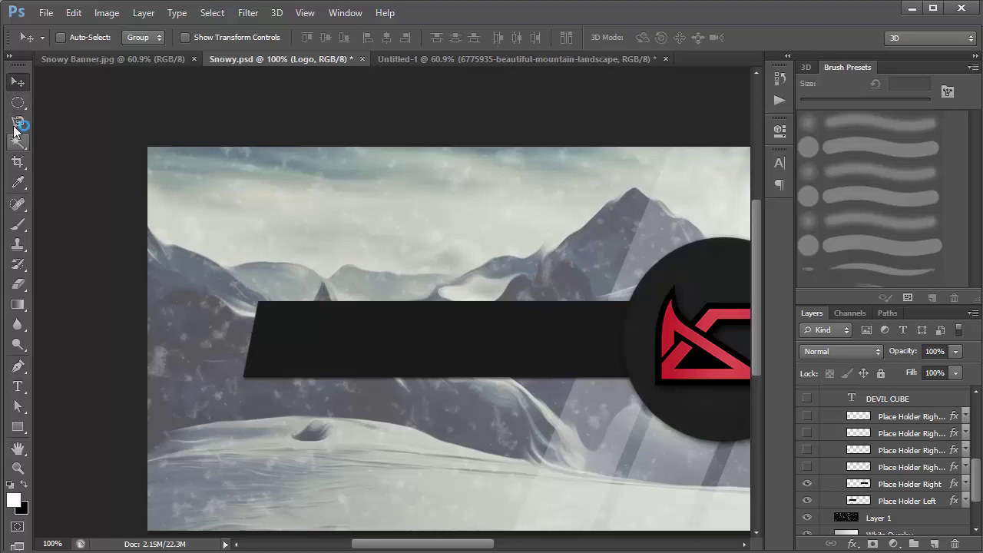
# Step: Draw a wide rectangular marquee in the sky above the dark bar and create a new empty layer for it
pyautogui.click(17, 102)
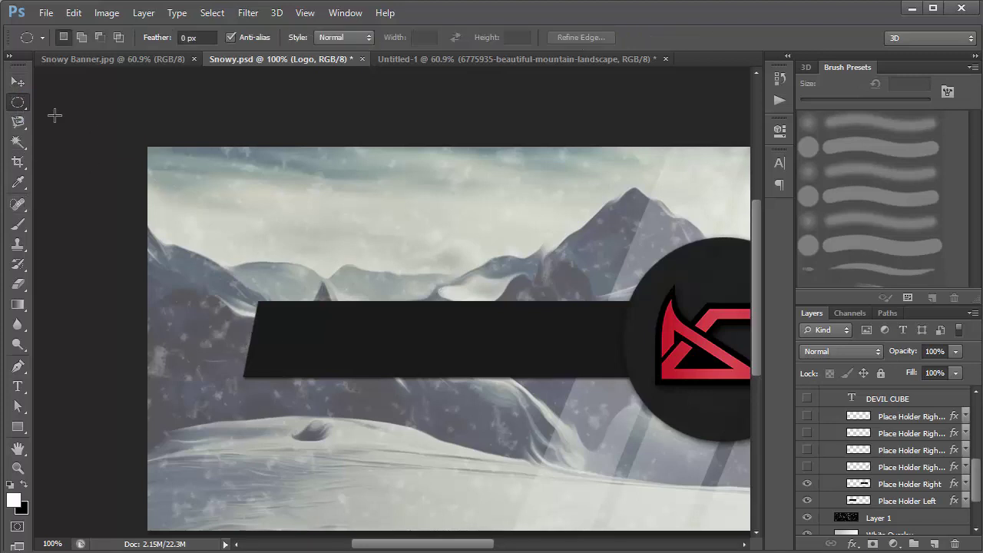
pyautogui.rightClick(17, 102)
pyautogui.click(46, 102)
pyautogui.moveTo(192, 183); pyautogui.dragTo(604, 246)
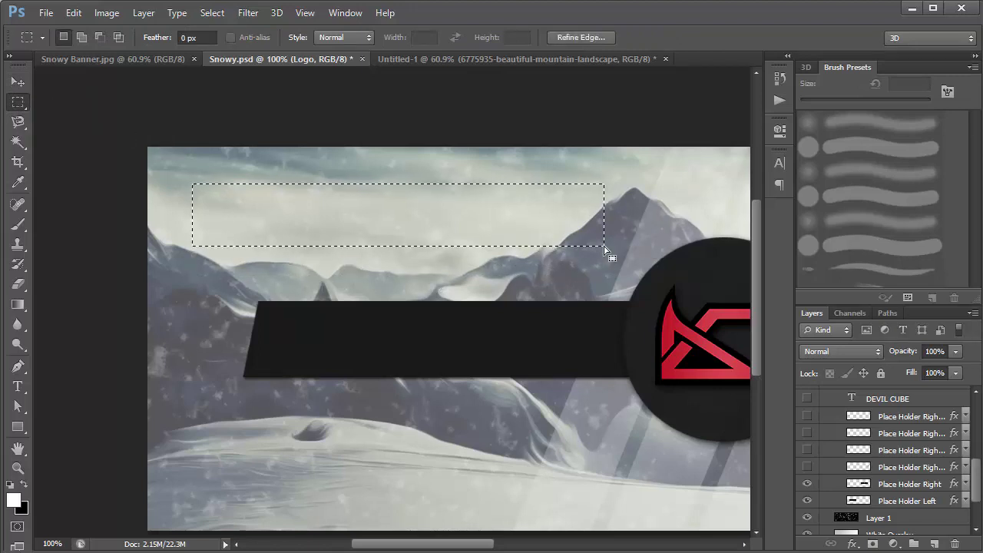
pyautogui.rightClick(265, 209)
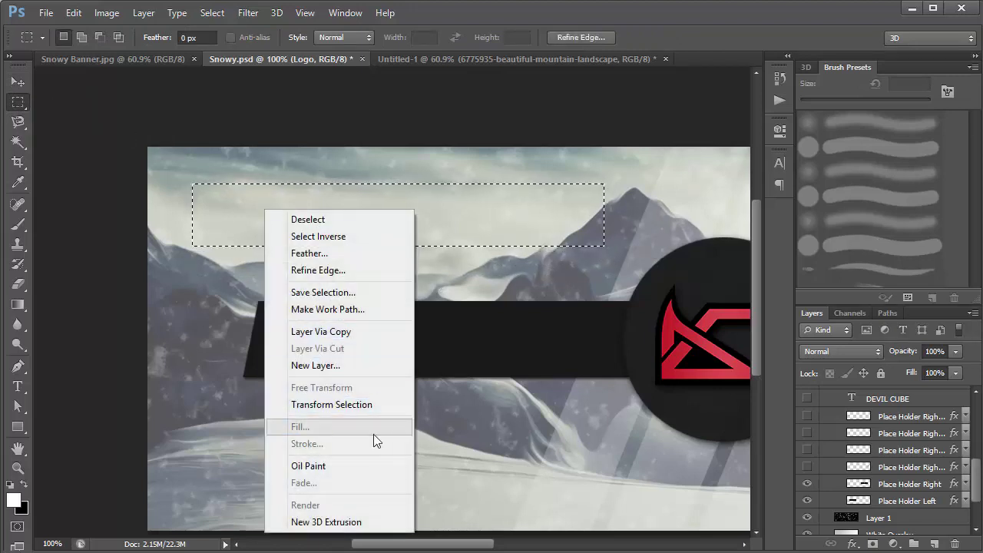
pyautogui.click(782, 488)
pyautogui.click(936, 545)
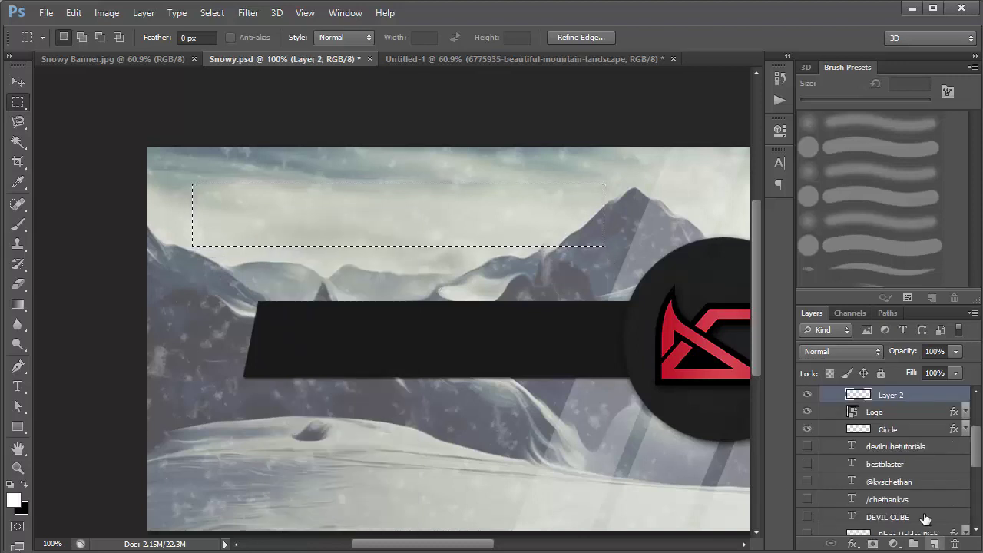
# Step: Fill the rectangular selection with white on the new layer and deselect it
pyautogui.rightClick(259, 168)
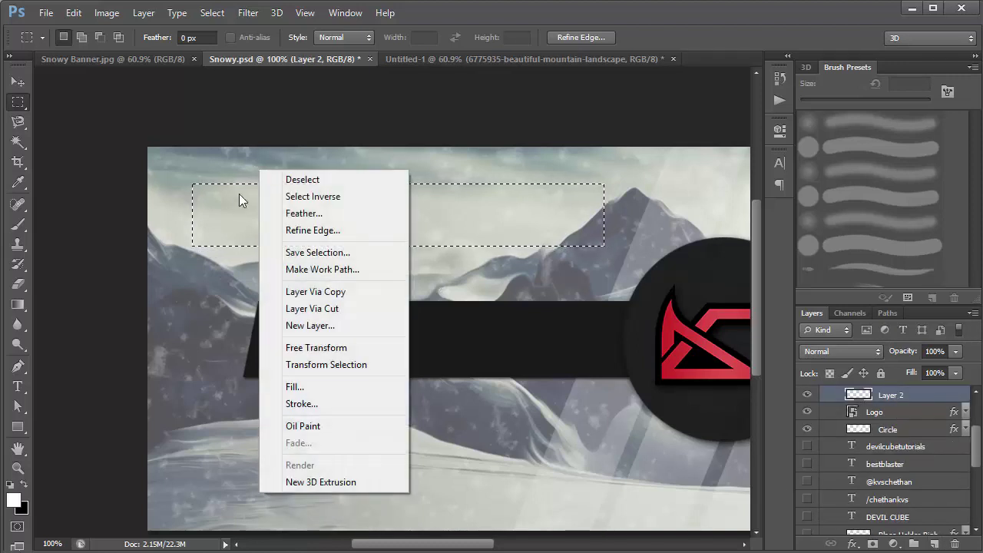
pyautogui.click(371, 381)
pyautogui.press('Return')
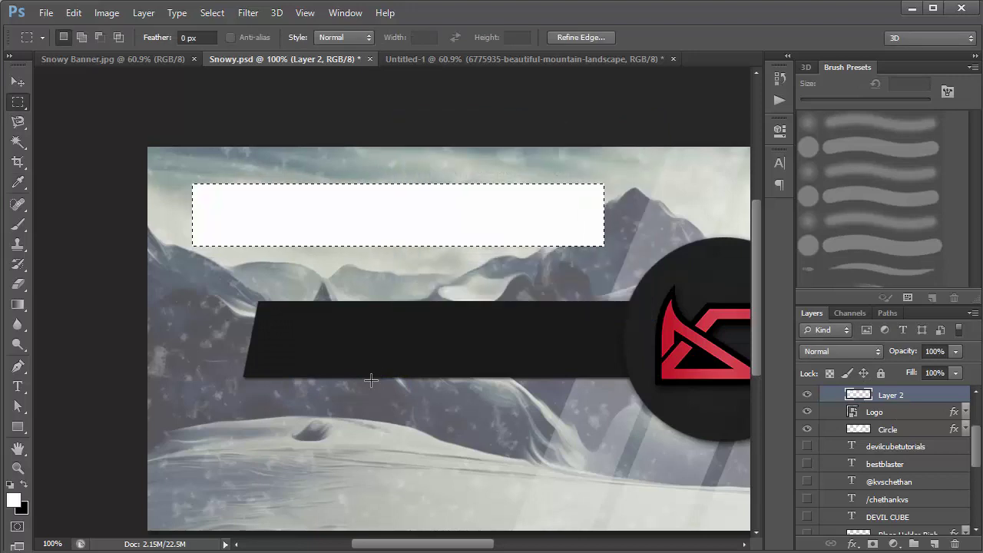
pyautogui.hotkey('ctrl', 'd')
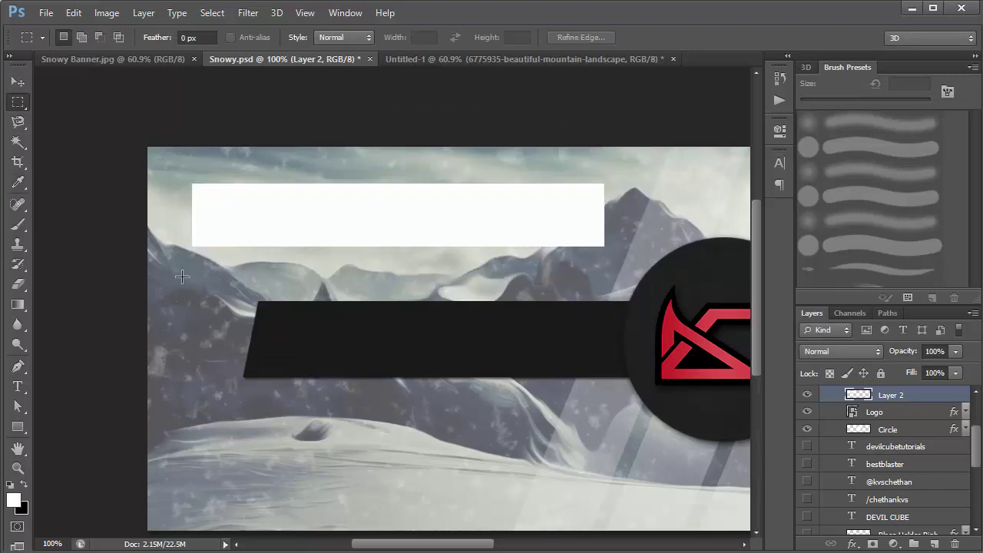
# Step: Cut a triangle off the white bar's left end using a Pen path turned into a selection, and delete the bar's layer
pyautogui.press('p')
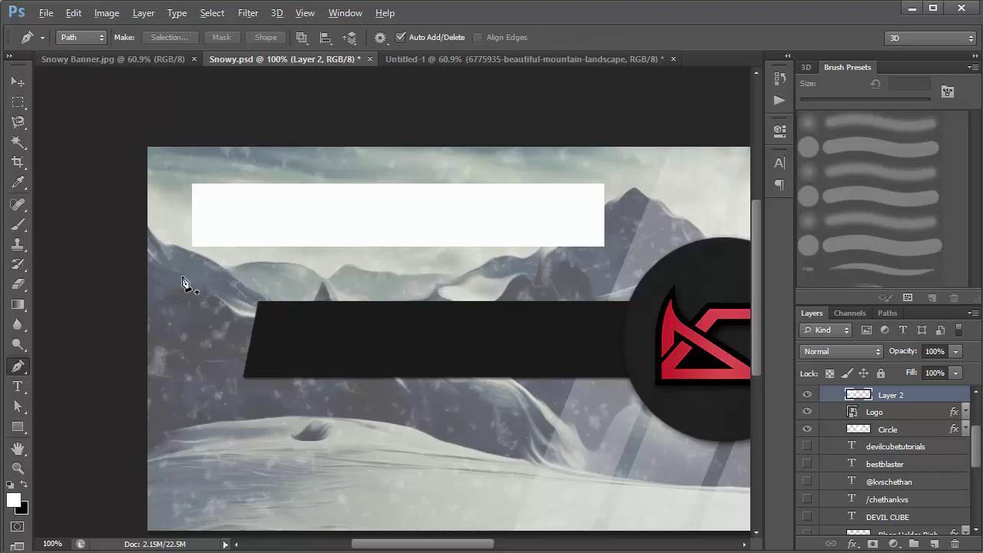
pyautogui.scroll(3, 185, 282)
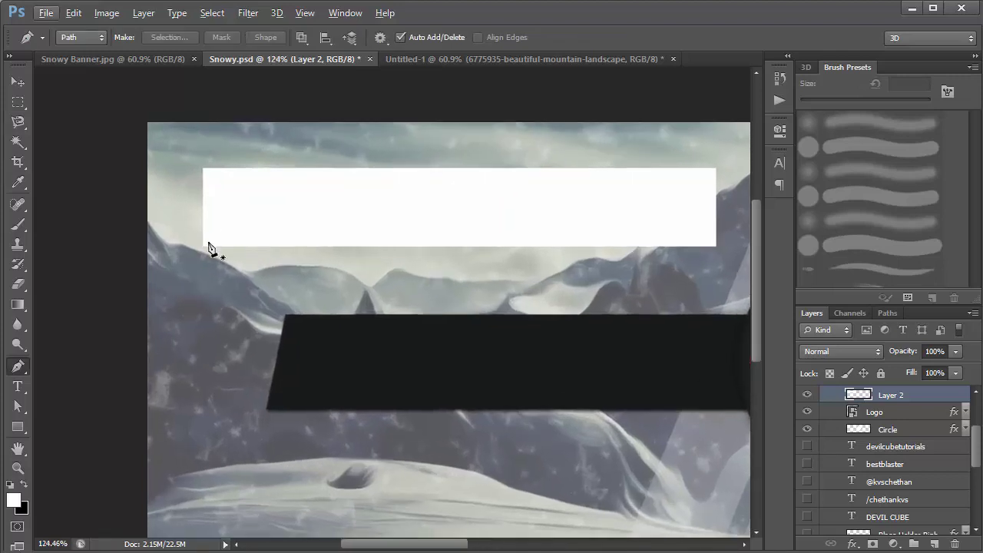
pyautogui.click(203, 247)
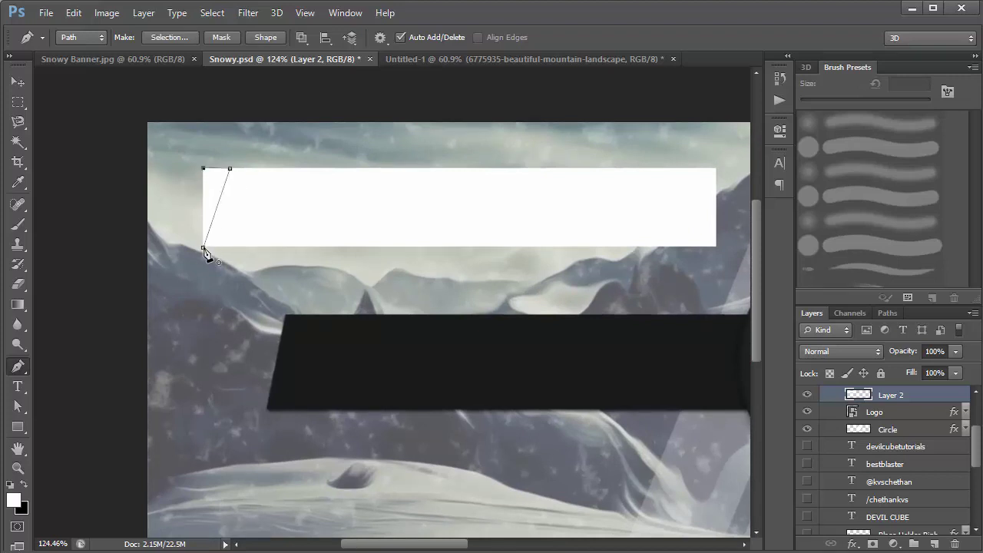
pyautogui.press('Escape')
pyautogui.hotkey('ctrl', 'Return')
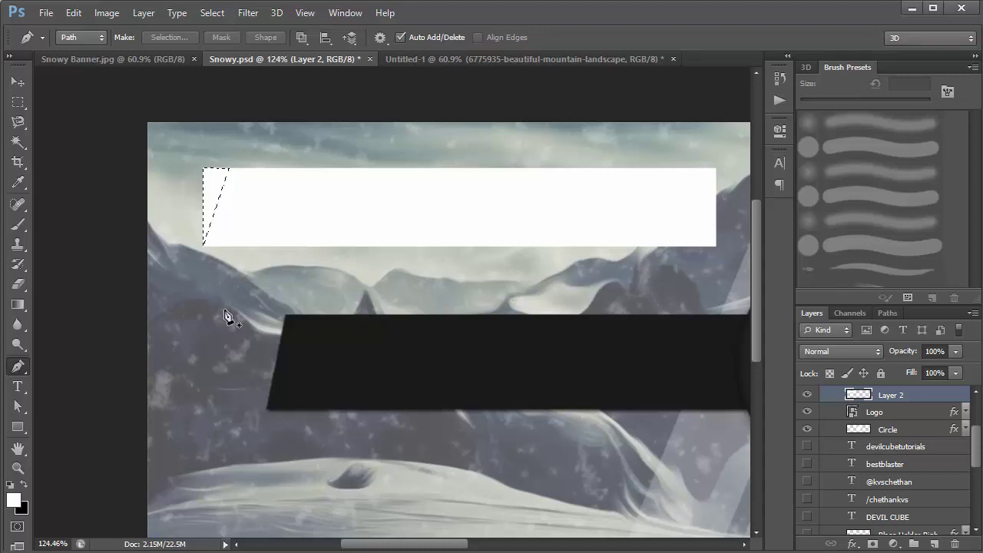
pyautogui.press('Delete')
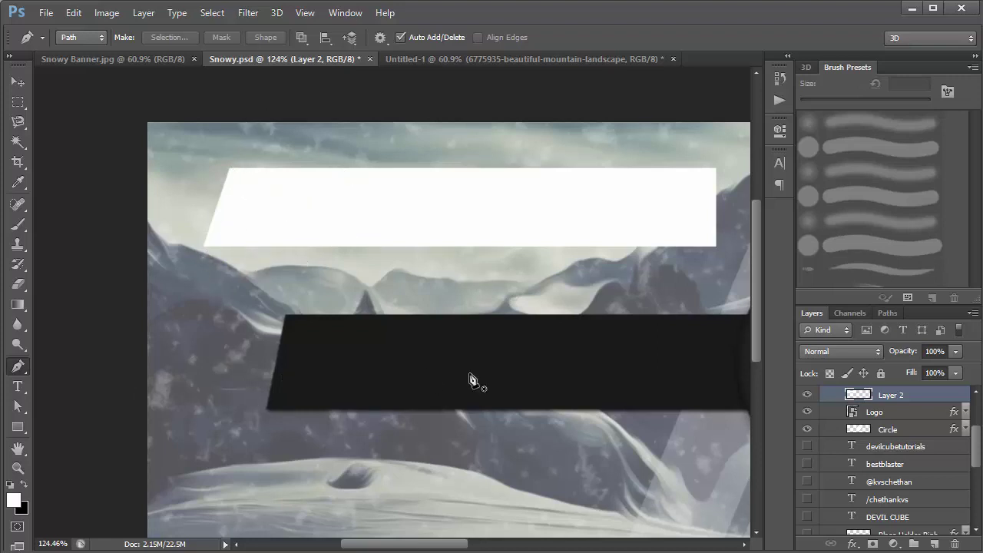
pyautogui.press('Delete')
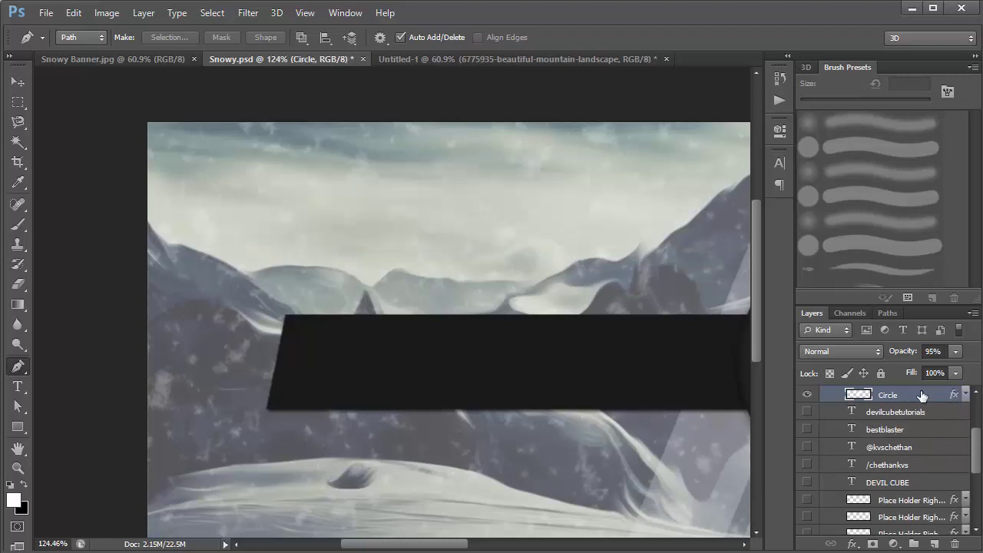
# Step: Inspect the Color Overlay, its overlay colour and the Drop Shadow settings in the layer style of Place Holder Left
pyautogui.press('h')
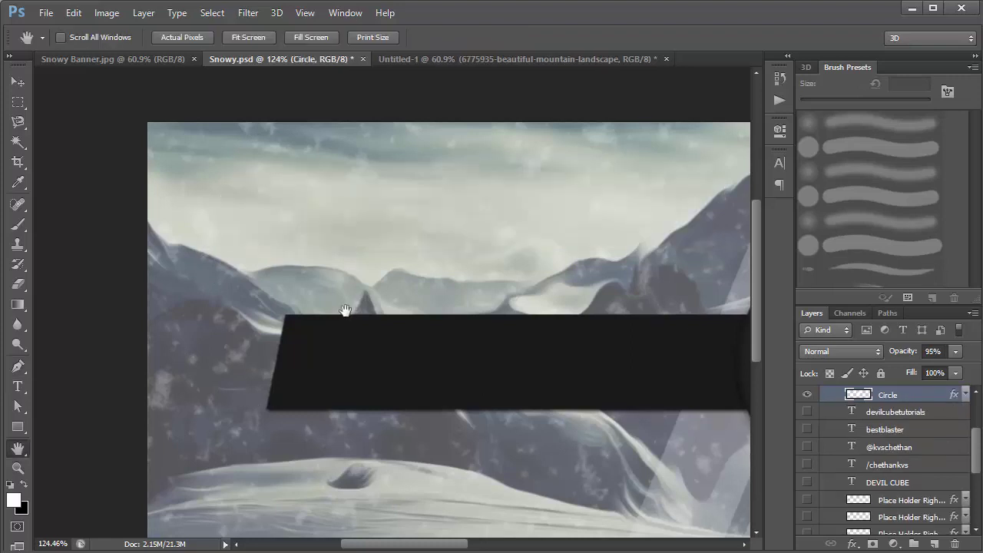
pyautogui.moveTo(345, 310); pyautogui.dragTo(212, 253)
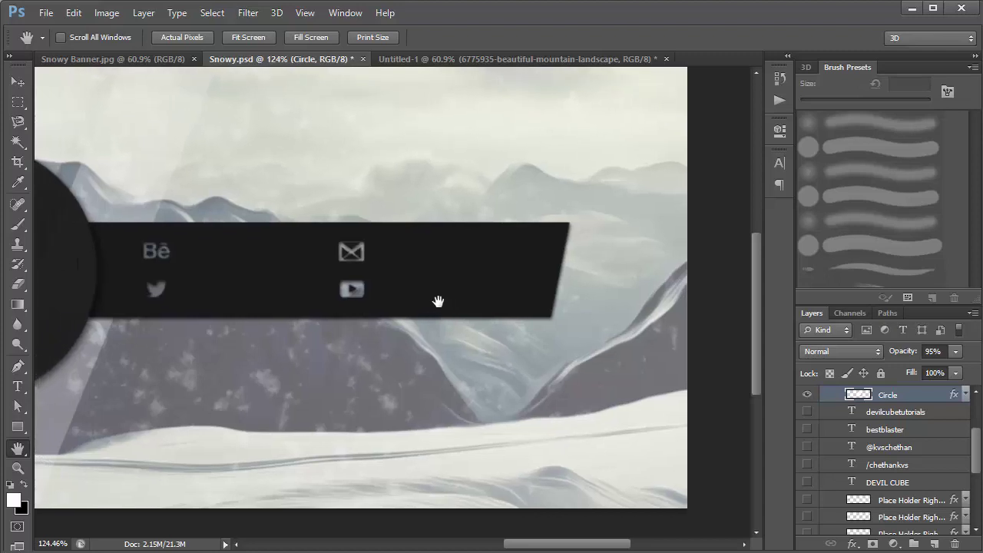
pyautogui.press('v')
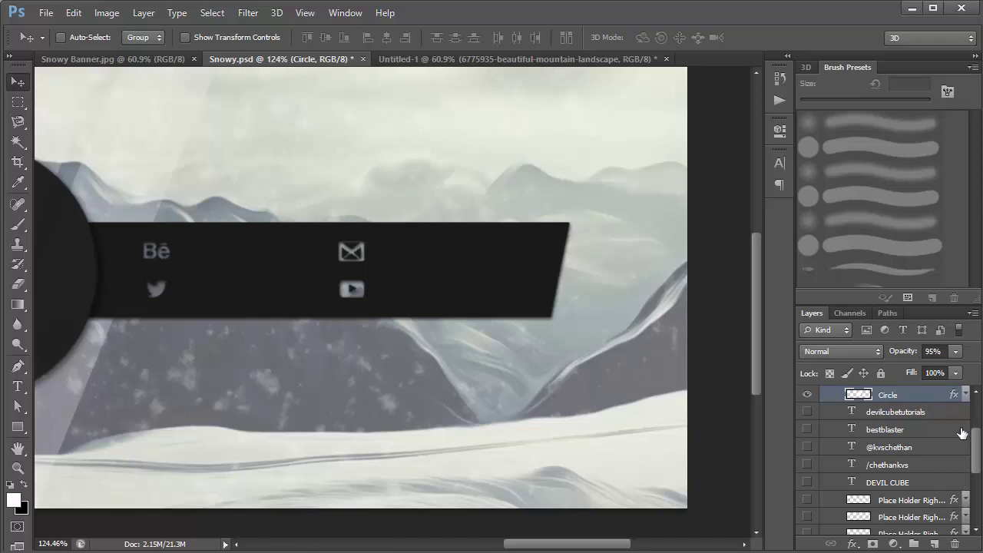
pyautogui.moveTo(978, 444); pyautogui.dragTo(978, 476)
pyautogui.click(885, 471)
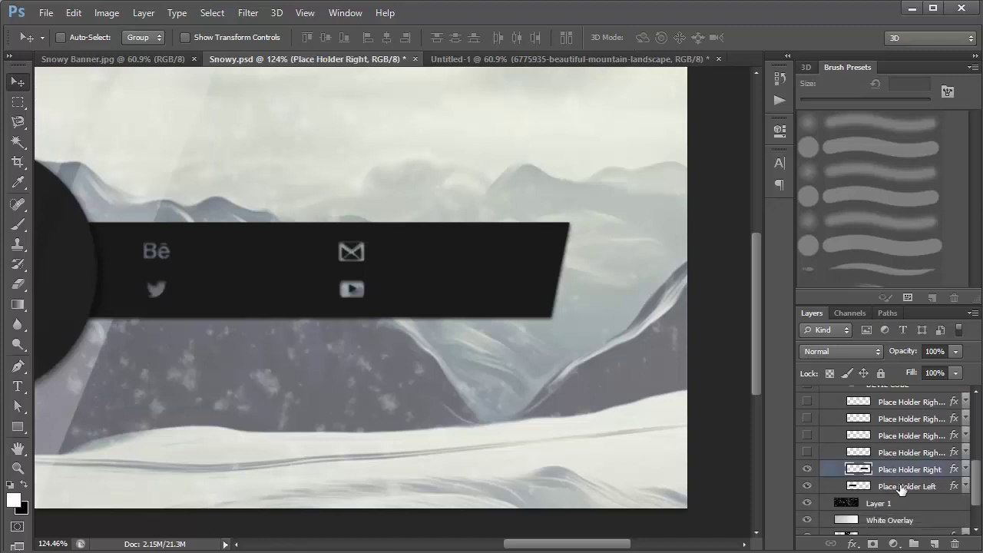
pyautogui.doubleClick(906, 487)
pyautogui.doubleClick(953, 487)
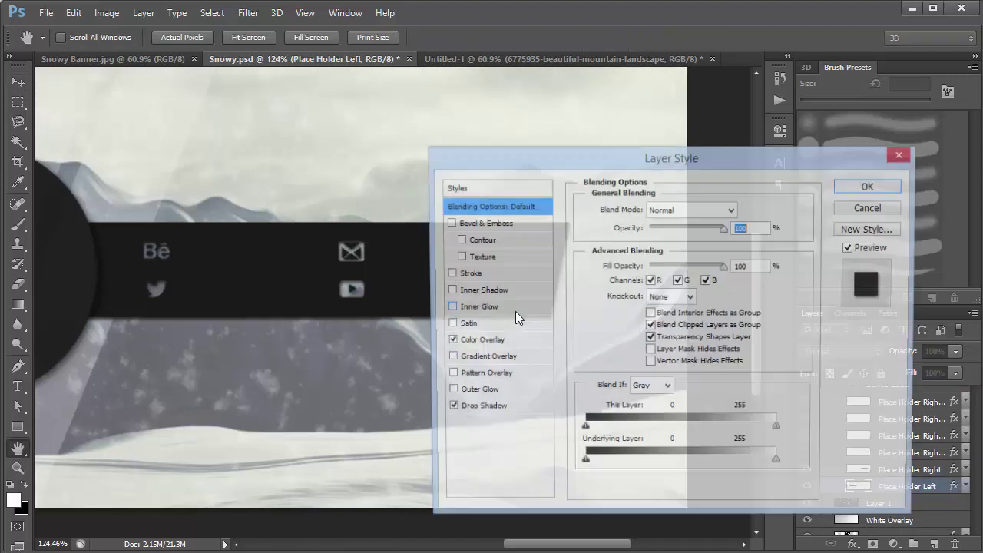
pyautogui.click(492, 343)
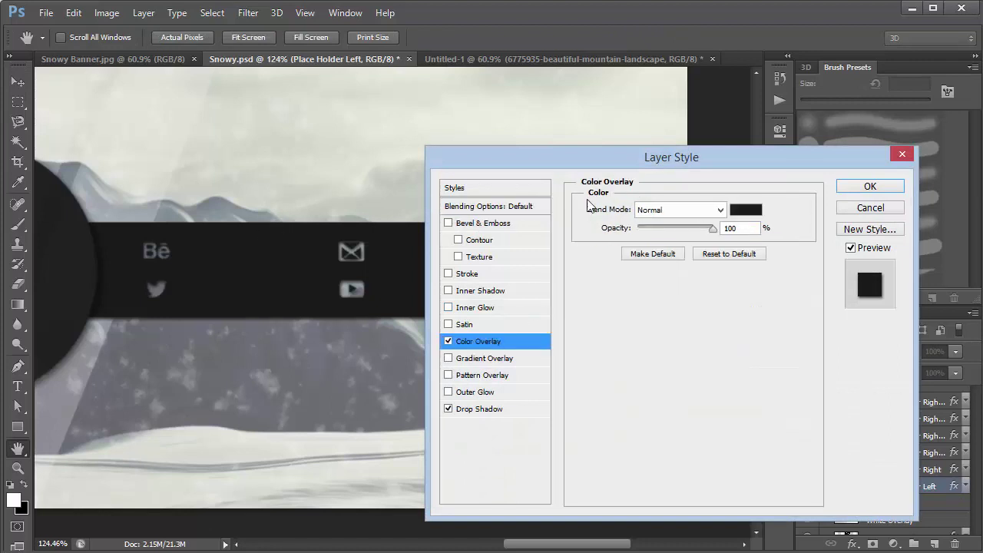
pyautogui.click(746, 210)
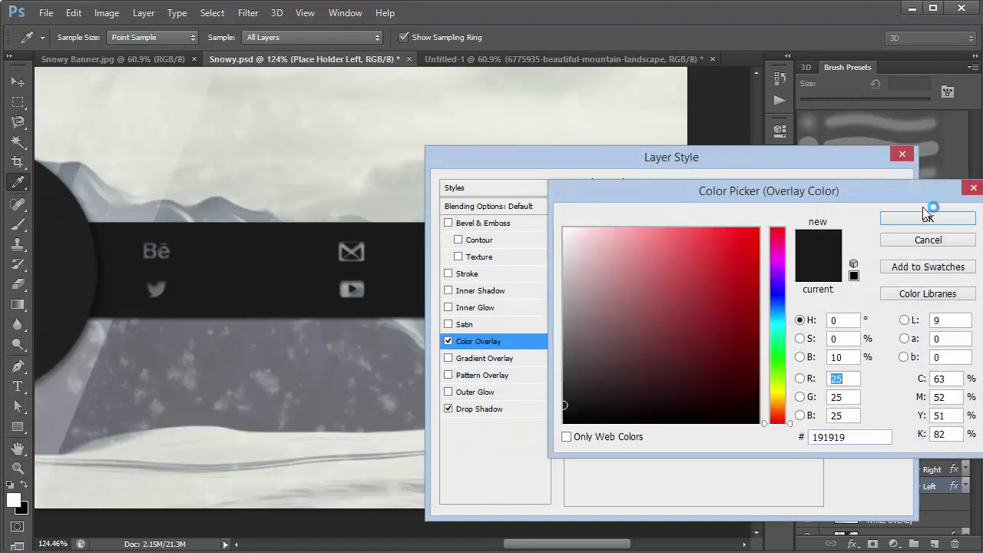
pyautogui.click(928, 219)
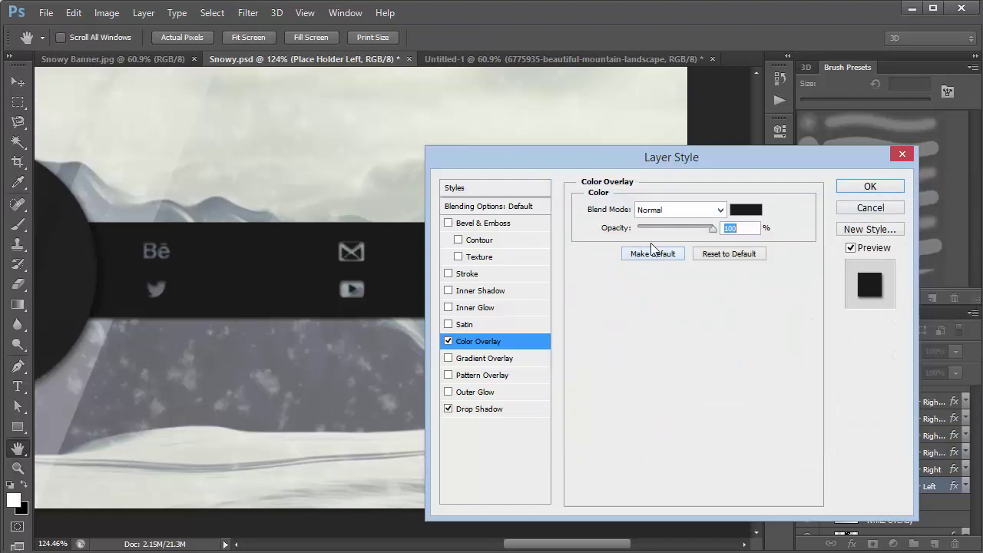
pyautogui.click(478, 410)
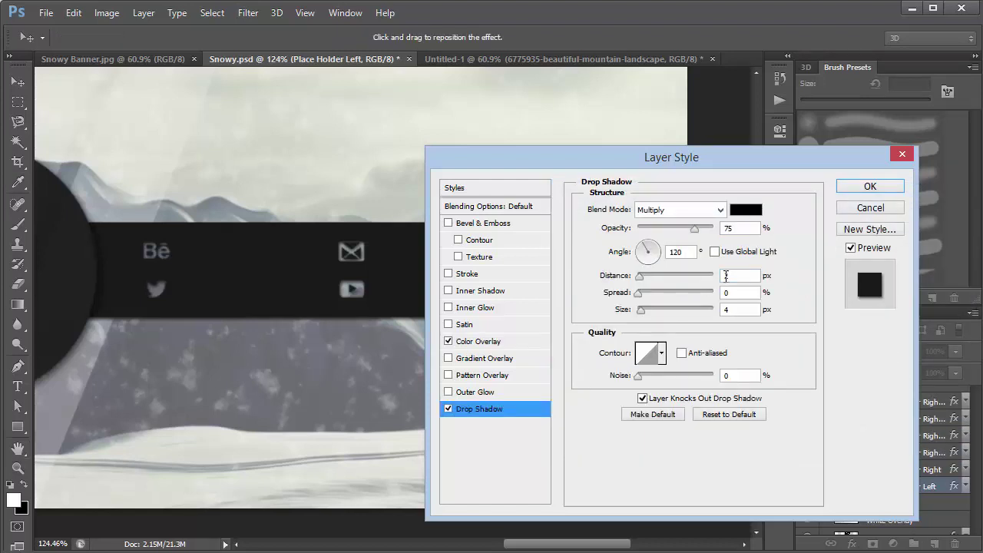
pyautogui.click(871, 188)
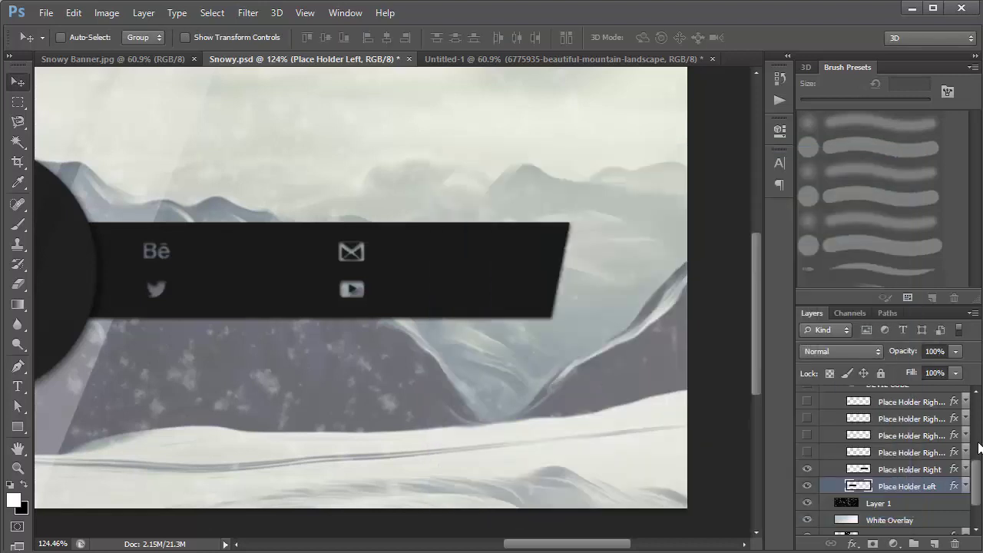
# Step: Show the two hidden Place Holder Right copy layers that form the first two slanted strips at the bar's right end
pyautogui.click(850, 454)
pyautogui.click(807, 453)
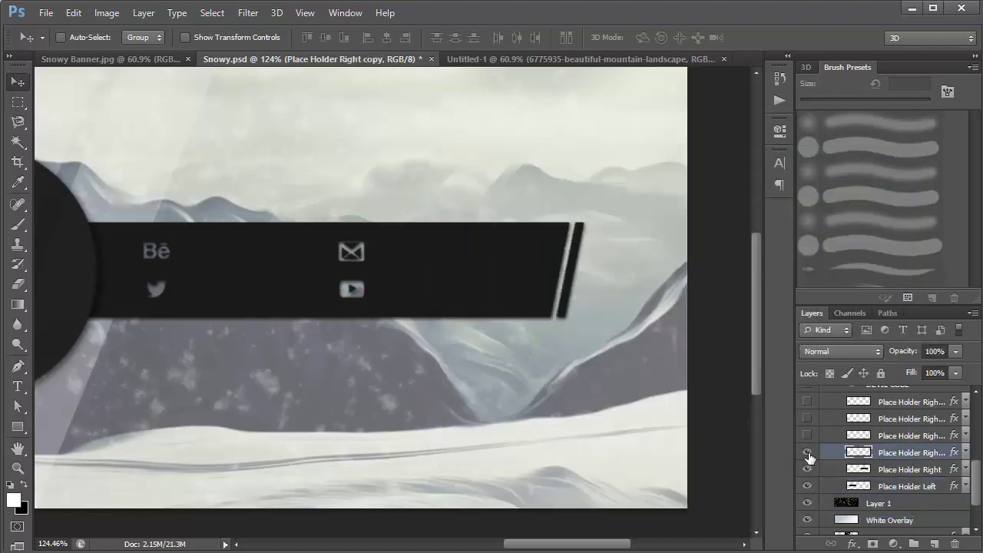
pyautogui.click(807, 436)
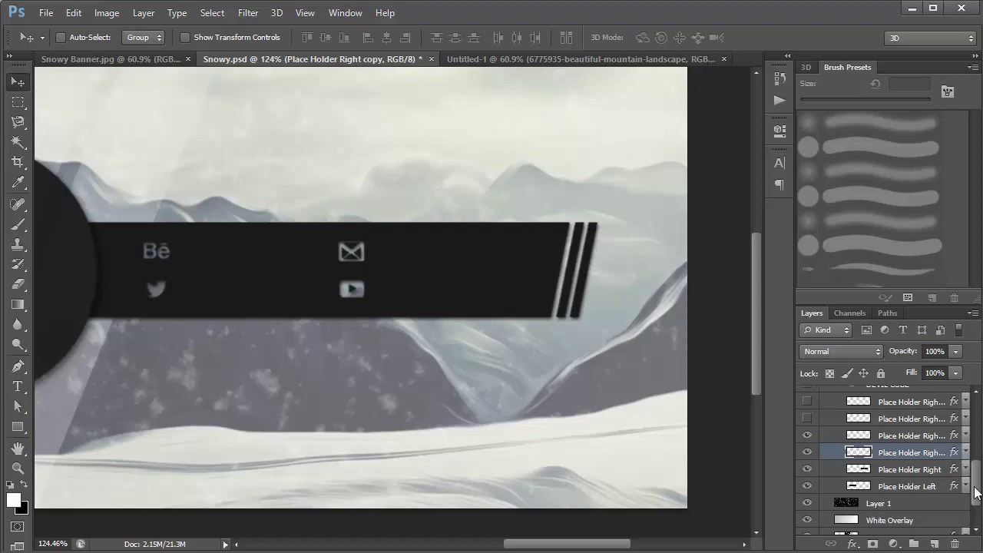
# Step: Duplicate the Place Holder Right layer, placing the copy in the sky above the original bar, and clear the copy's layer style
pyautogui.click(909, 469)
pyautogui.moveTo(581, 251)
pyautogui.mouseDown()
pyautogui.moveTo(581, 208)
pyautogui.moveTo(580, 249)
pyautogui.mouseUp()
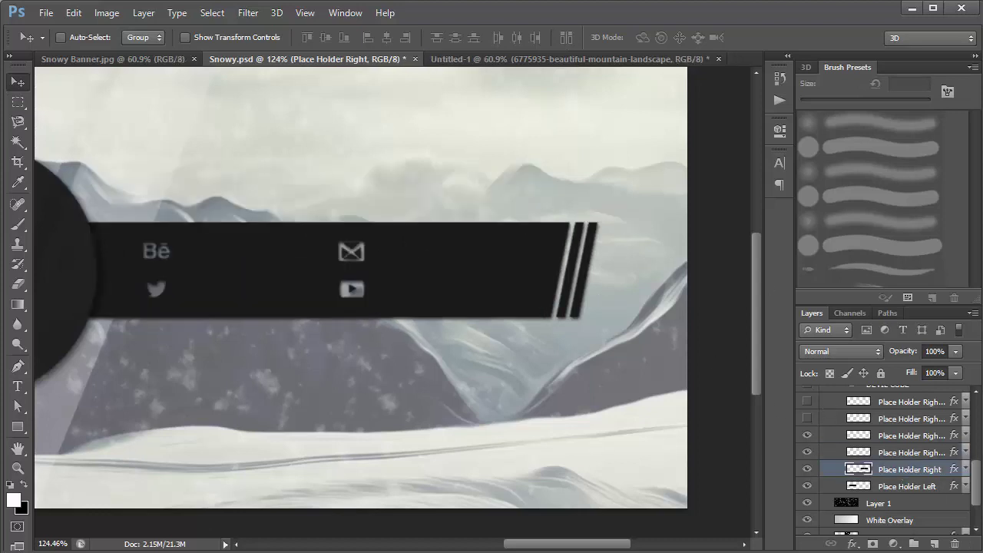
pyautogui.hotkey('ctrl', 'j')
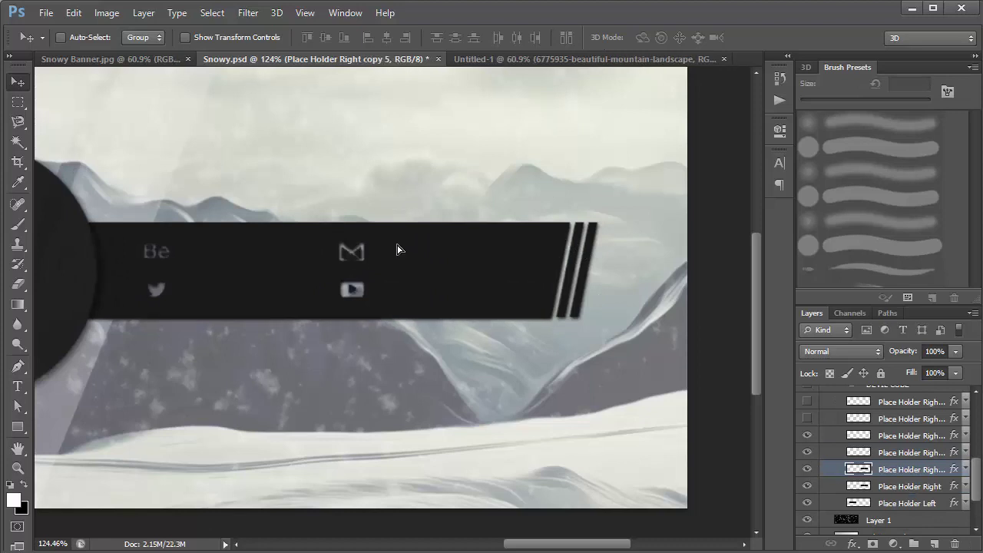
pyautogui.moveTo(398, 248); pyautogui.dragTo(400, 146)
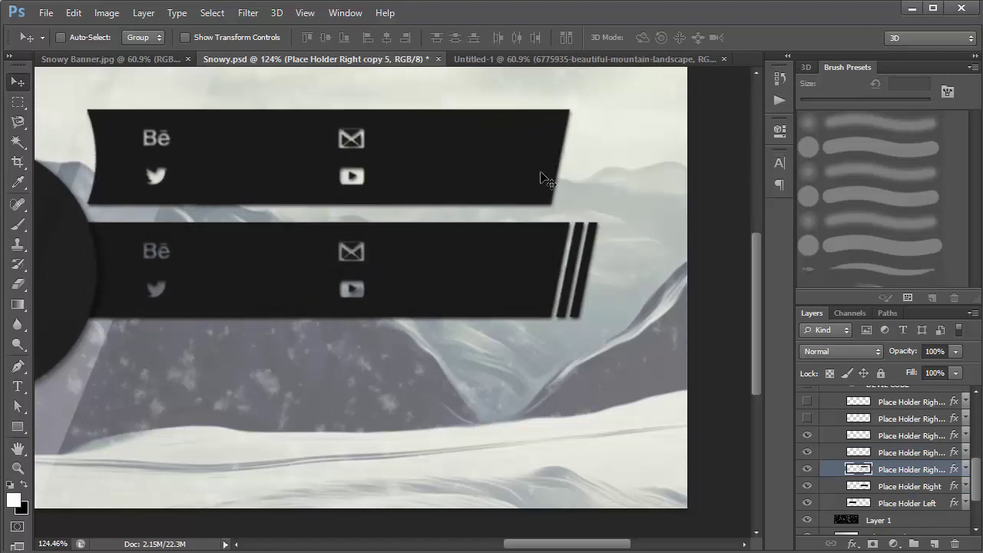
pyautogui.scroll(1, 544, 181)
pyautogui.rightClick(930, 469)
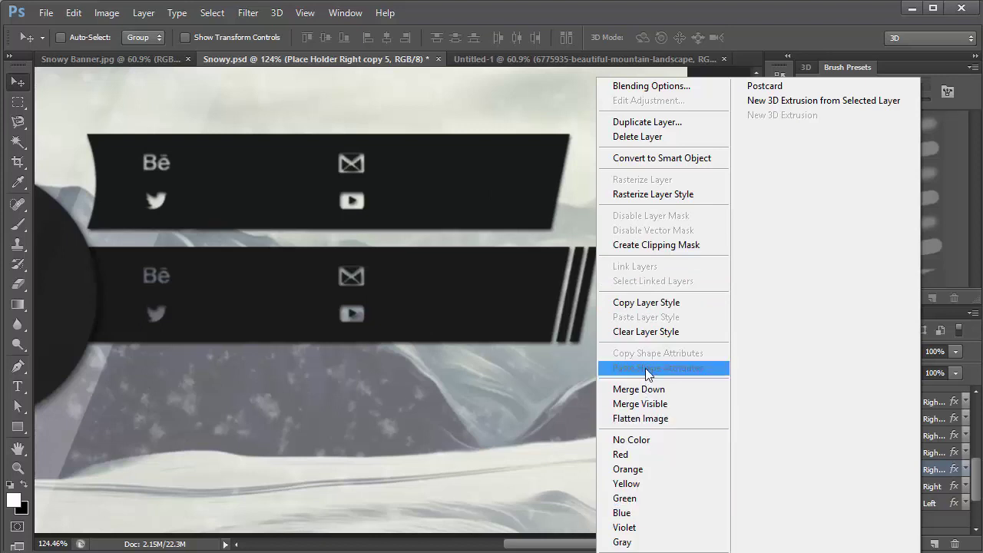
pyautogui.click(649, 331)
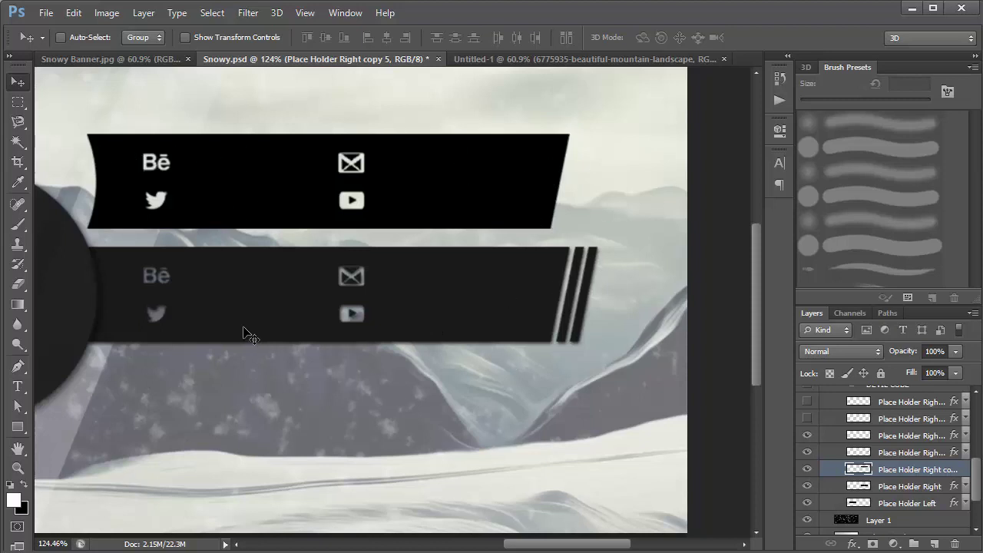
# Step: Duplicate the unstyled black bar and give the new copy a red Color Overlay at 100% opacity
pyautogui.hotkey('ctrl', 'j')
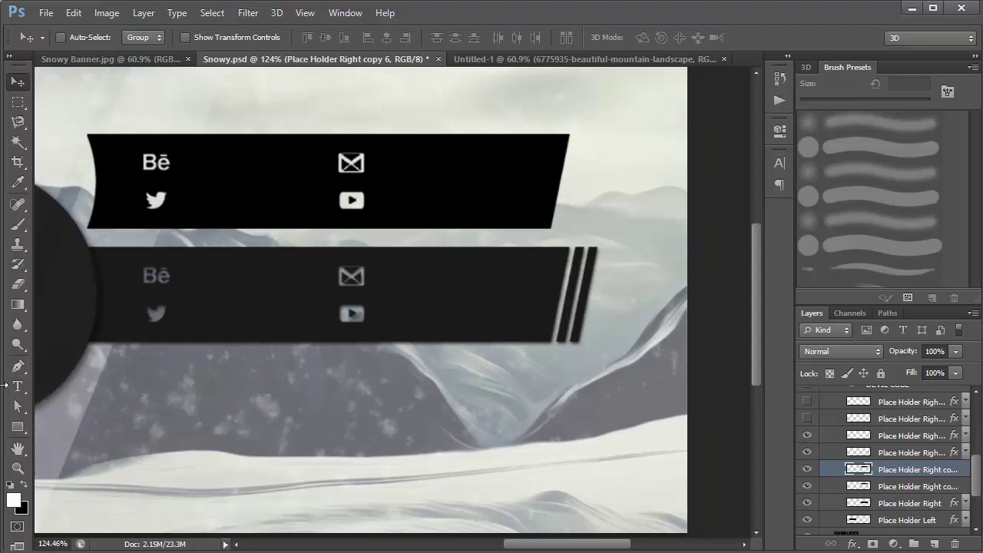
pyautogui.doubleClick(965, 471)
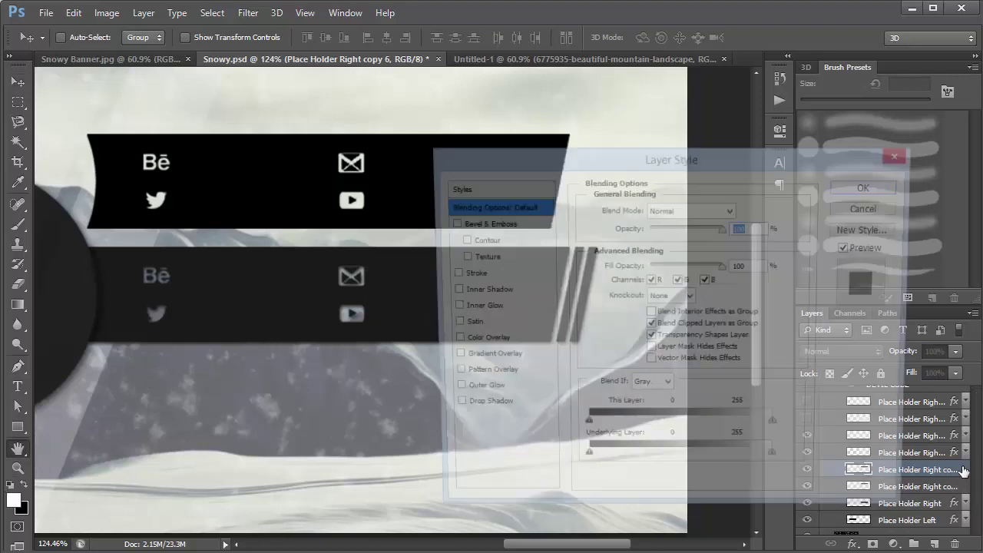
pyautogui.click(474, 343)
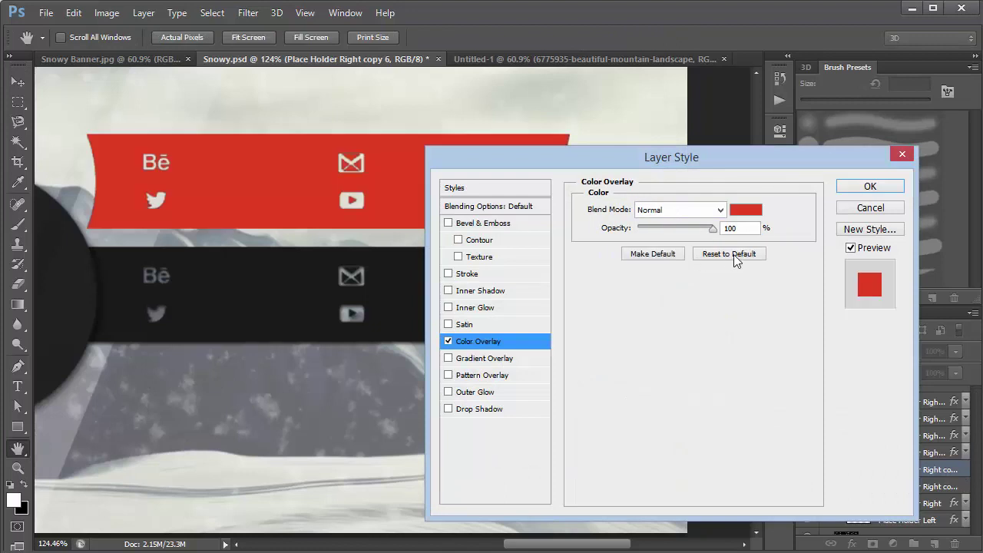
pyautogui.click(871, 188)
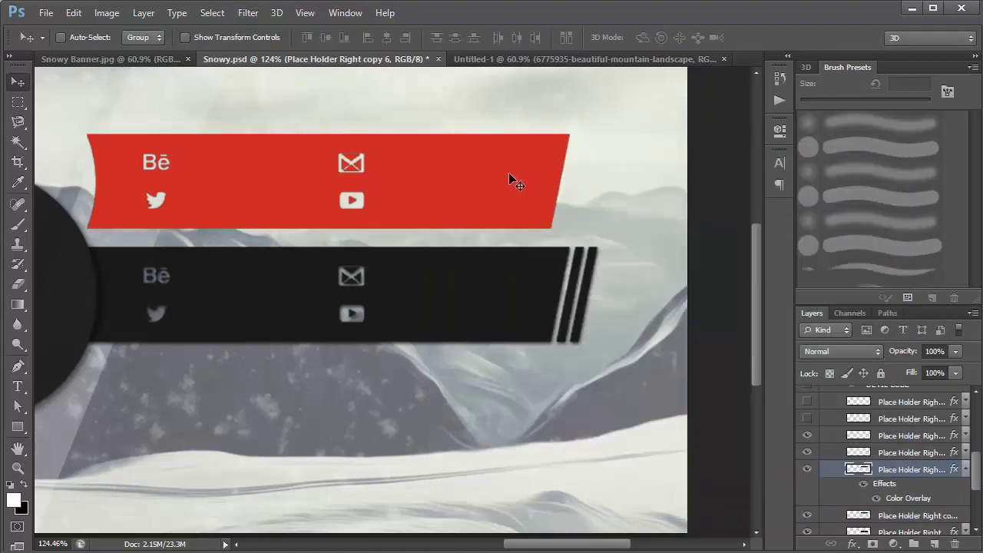
# Step: Shift the red bar slightly left so a thin slanted strip of the black bar shows at its right end
pyautogui.moveTo(509, 173); pyautogui.dragTo(505, 175)
pyautogui.press('Left')
pyautogui.press('Left')
pyautogui.press('Left')
pyautogui.press('Left')
pyautogui.press('Left')
pyautogui.press('Left')
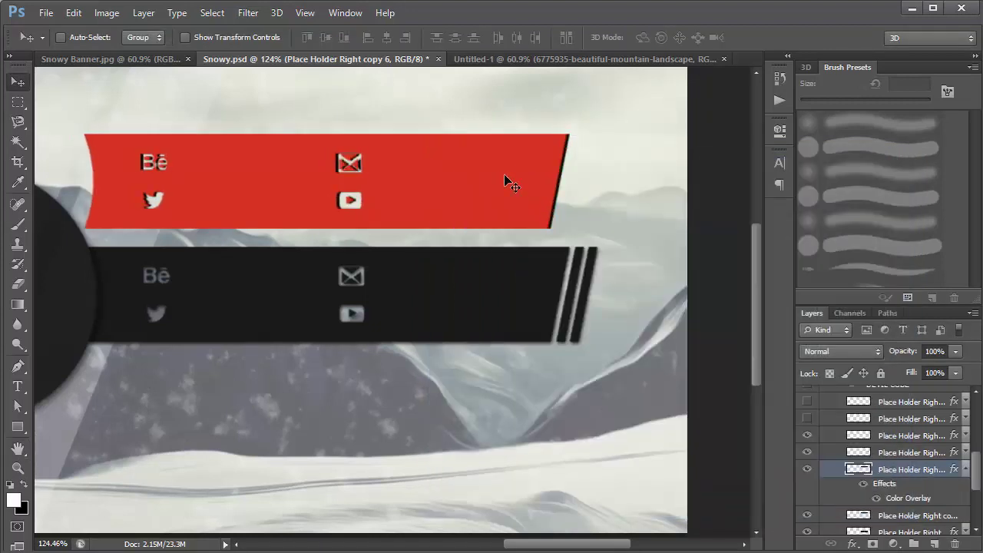
pyautogui.press('Left')
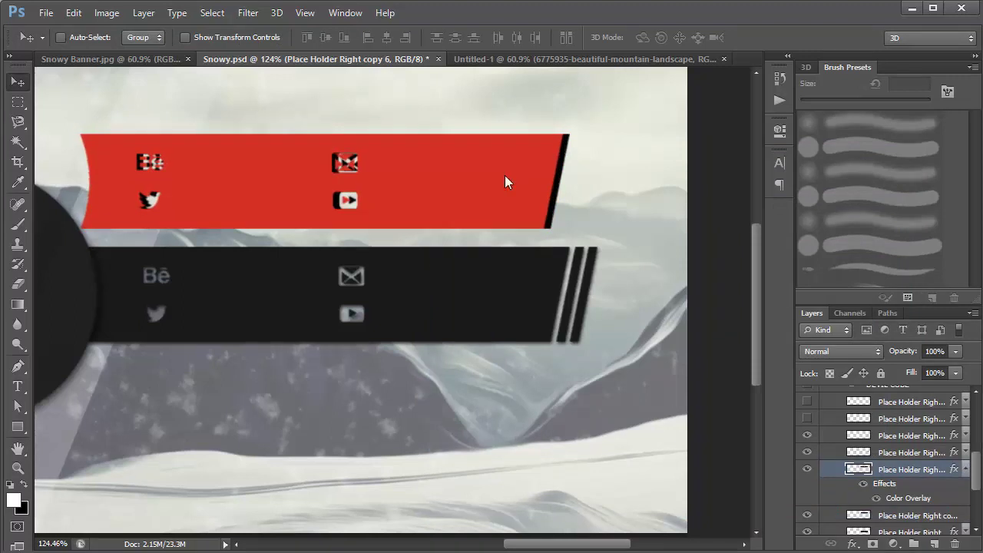
pyautogui.click(965, 469)
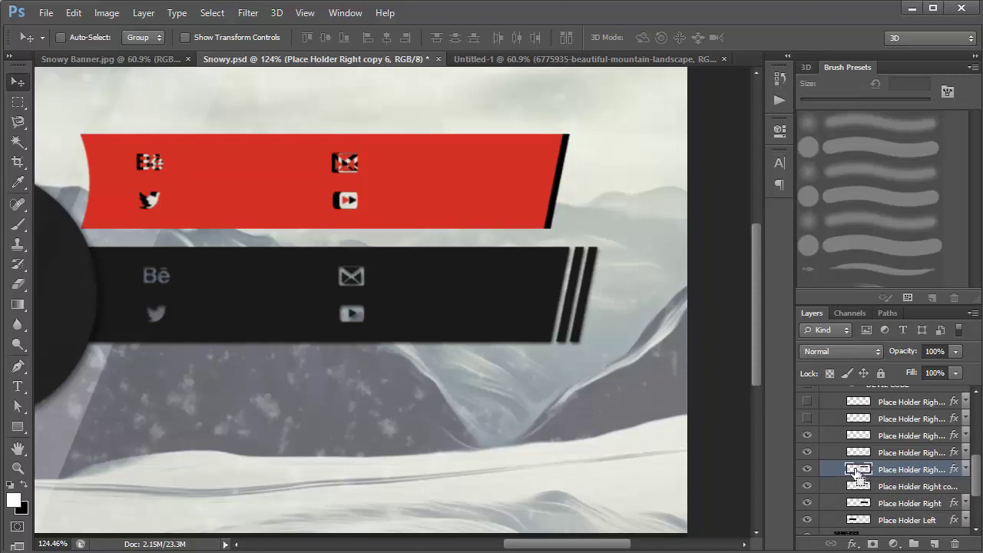
# Step: Cut the red bar's outline out of the black bar beneath it and delete the red bar's layer
pyautogui.keyDown('ctrl'); pyautogui.click(858, 470); pyautogui.keyUp('ctrl')
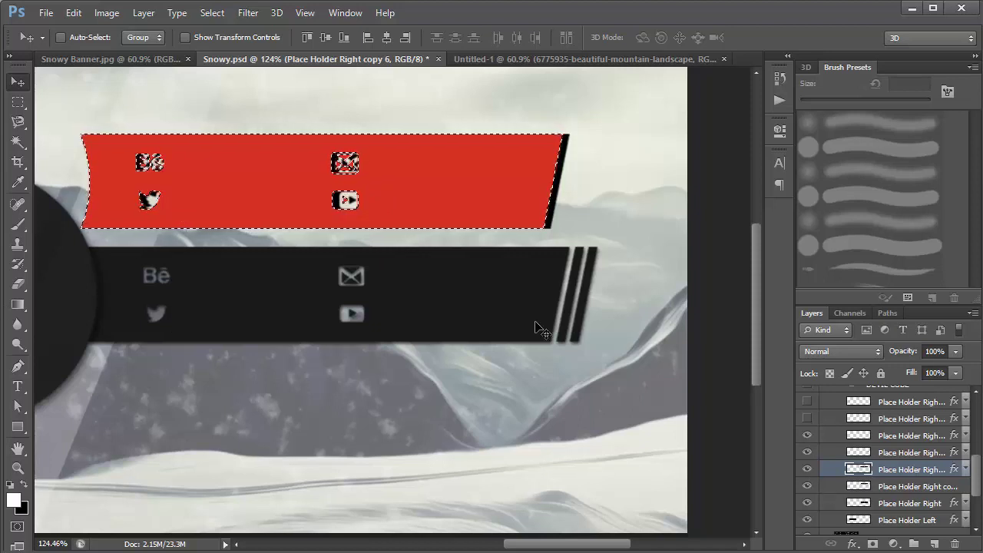
pyautogui.click(911, 489)
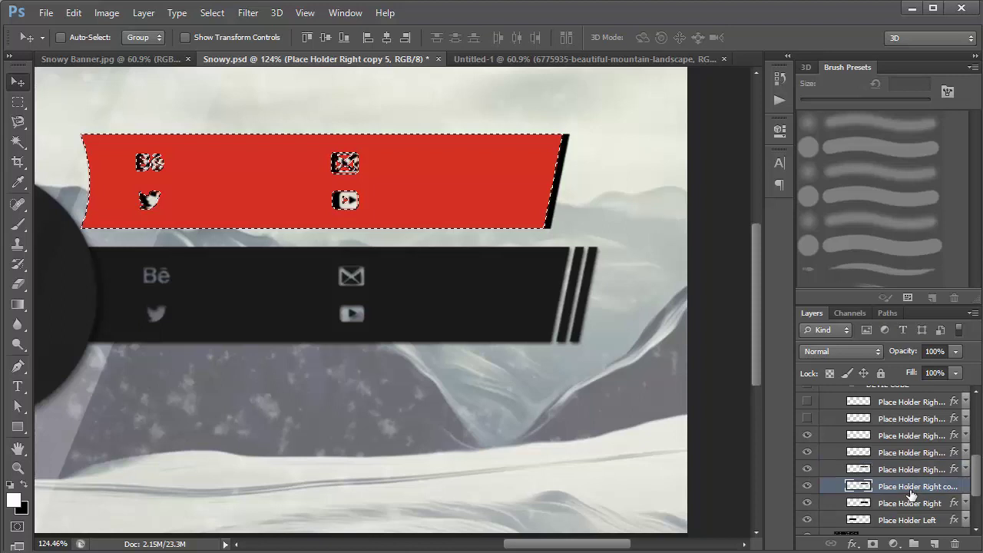
pyautogui.click(834, 470)
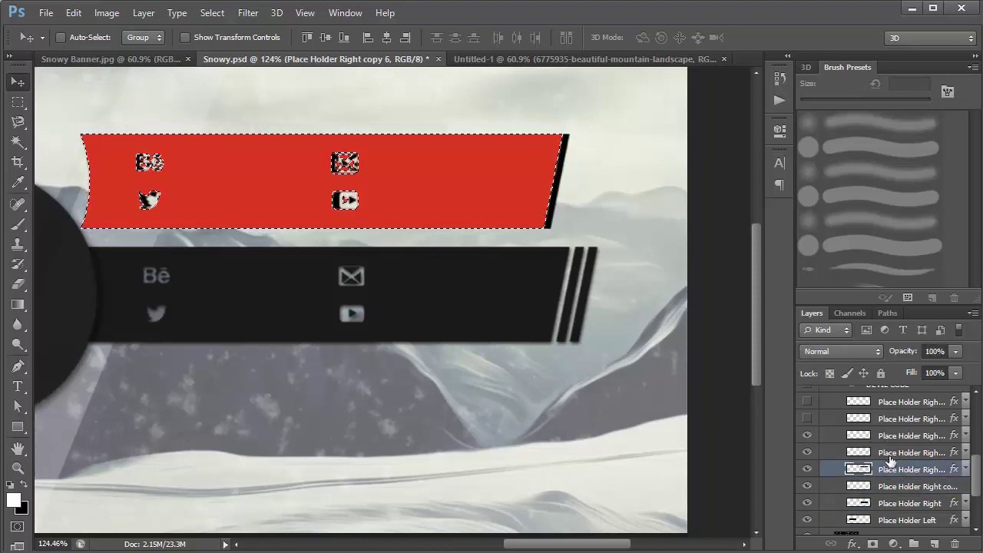
pyautogui.press('Delete')
pyautogui.hotkey('ctrl', 'd')
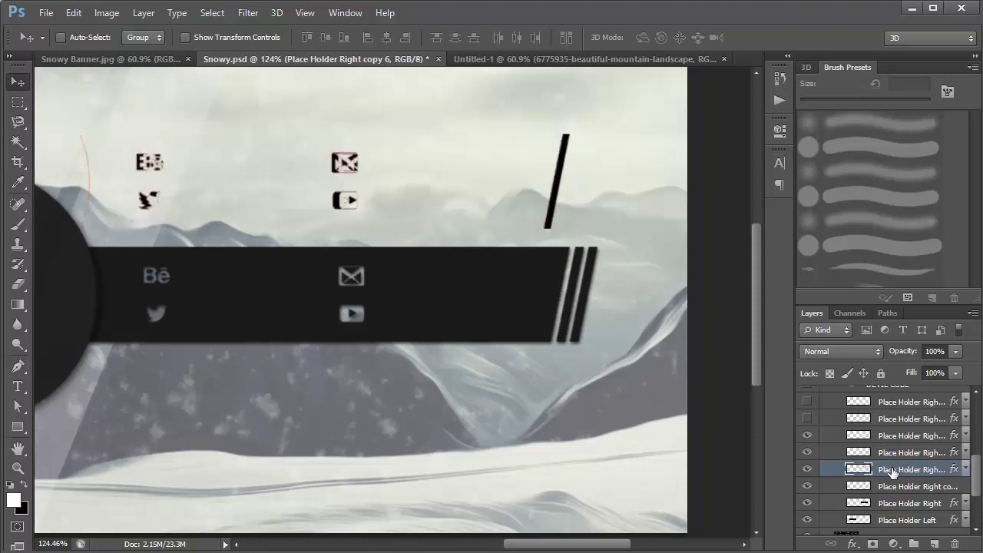
pyautogui.press('Delete')
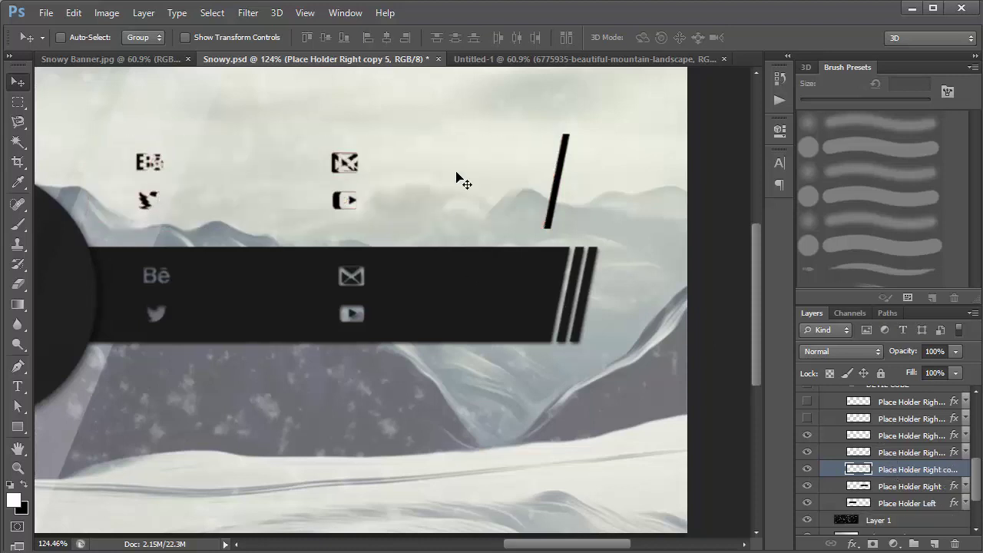
# Step: Move the remaining slanted strip up and to the right, and erase the leftover icon fragments with a rectangular selection
pyautogui.moveTo(569, 176); pyautogui.dragTo(589, 162)
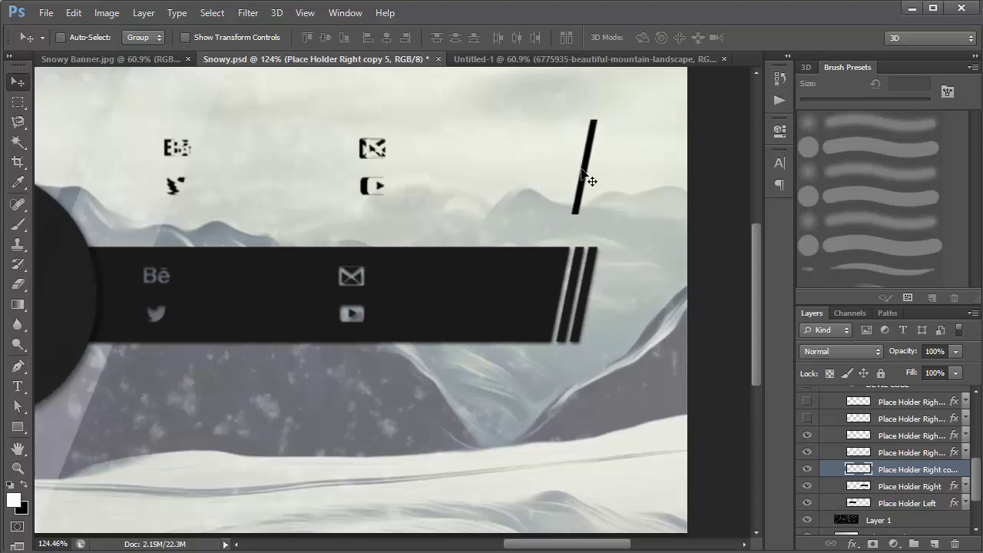
pyautogui.click(18, 102)
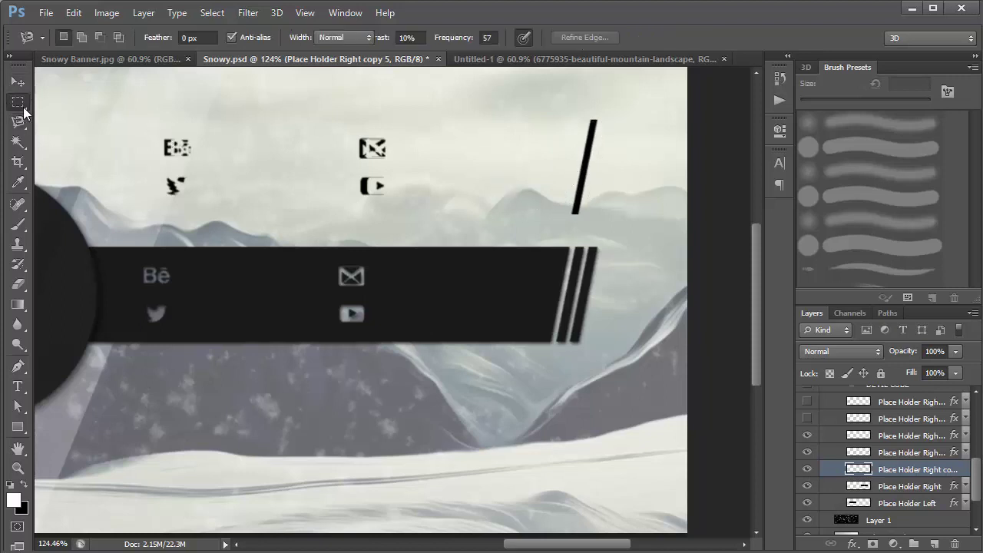
pyautogui.moveTo(88, 103); pyautogui.dragTo(428, 220)
pyautogui.press('Delete')
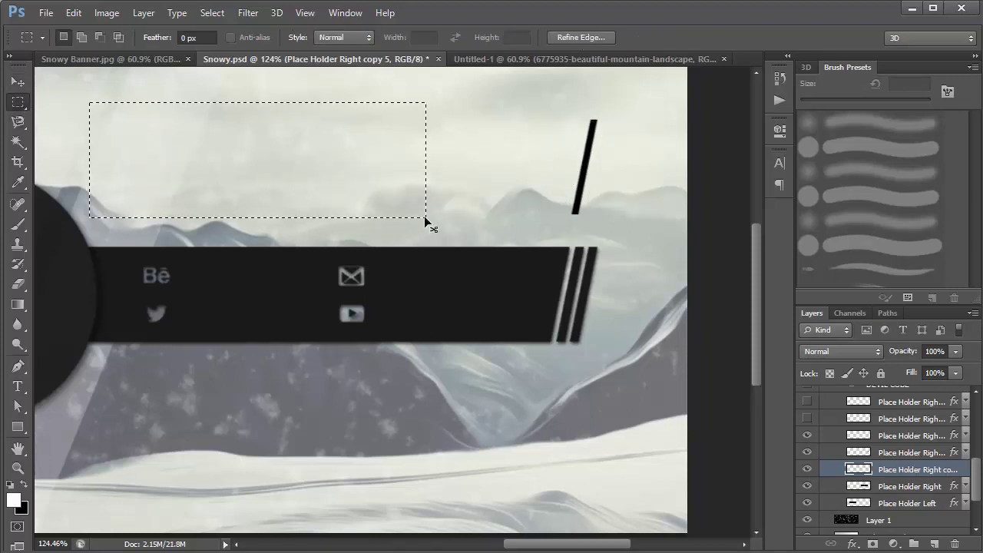
pyautogui.hotkey('ctrl', 'd')
pyautogui.press('v')
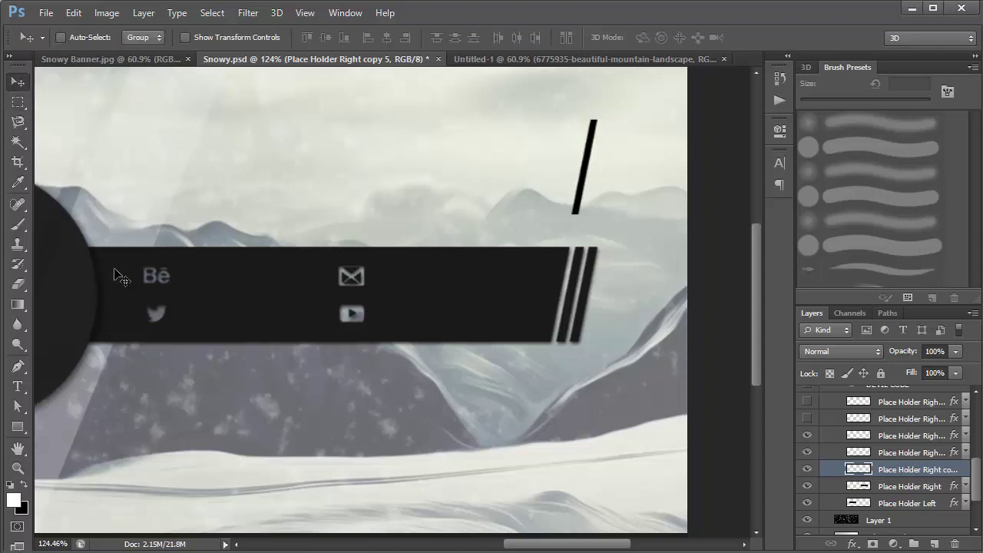
# Step: Copy the layer style of Place Holder Right and paste it onto the separate slanted strip's layer
pyautogui.rightClick(920, 487)
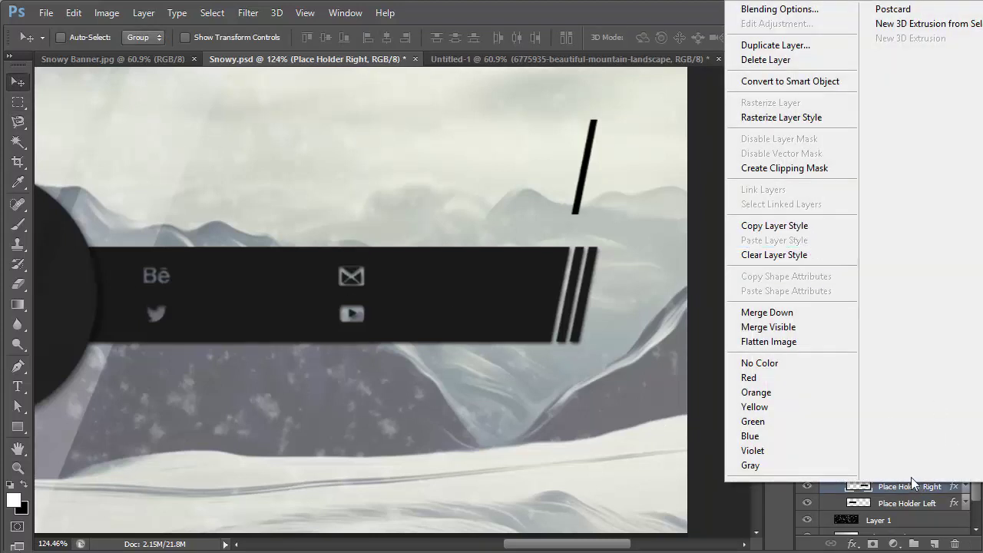
pyautogui.click(907, 489)
pyautogui.rightClick(908, 474)
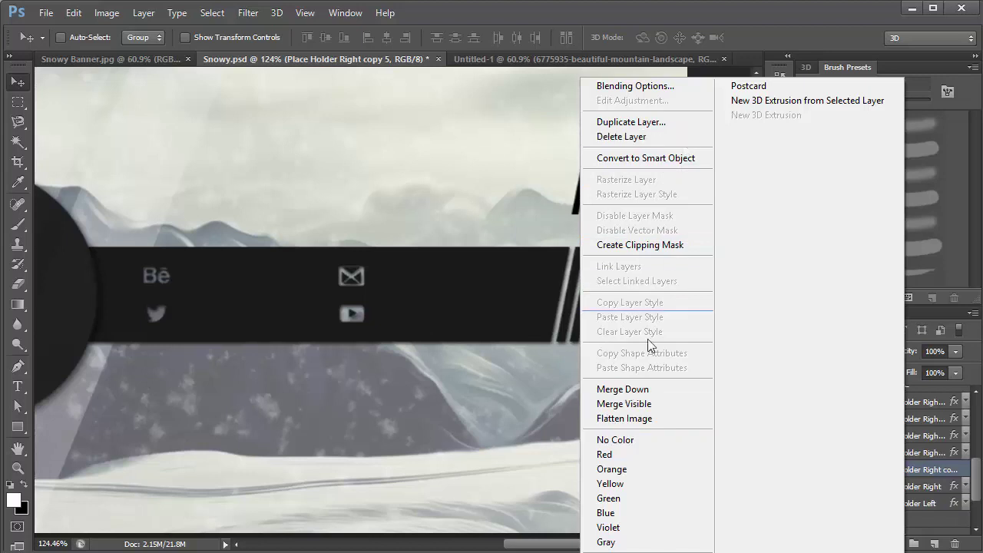
pyautogui.click(556, 366)
pyautogui.click(910, 486)
pyautogui.rightClick(911, 486)
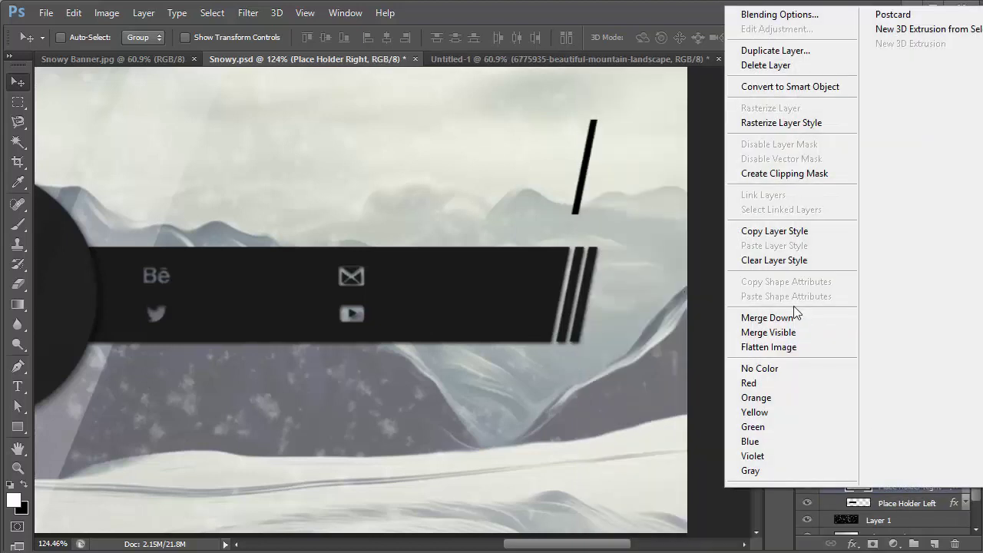
pyautogui.click(803, 243)
pyautogui.rightClick(939, 476)
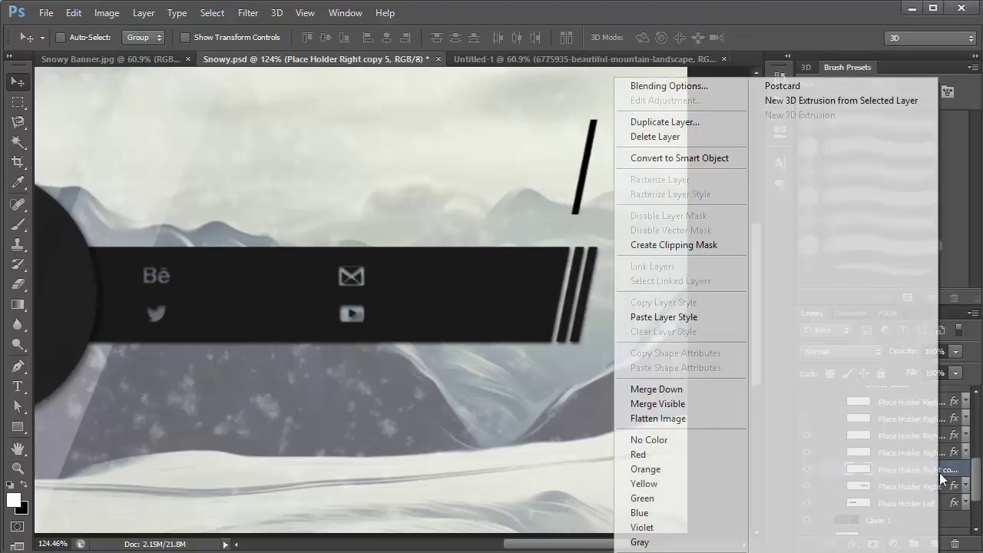
pyautogui.click(711, 320)
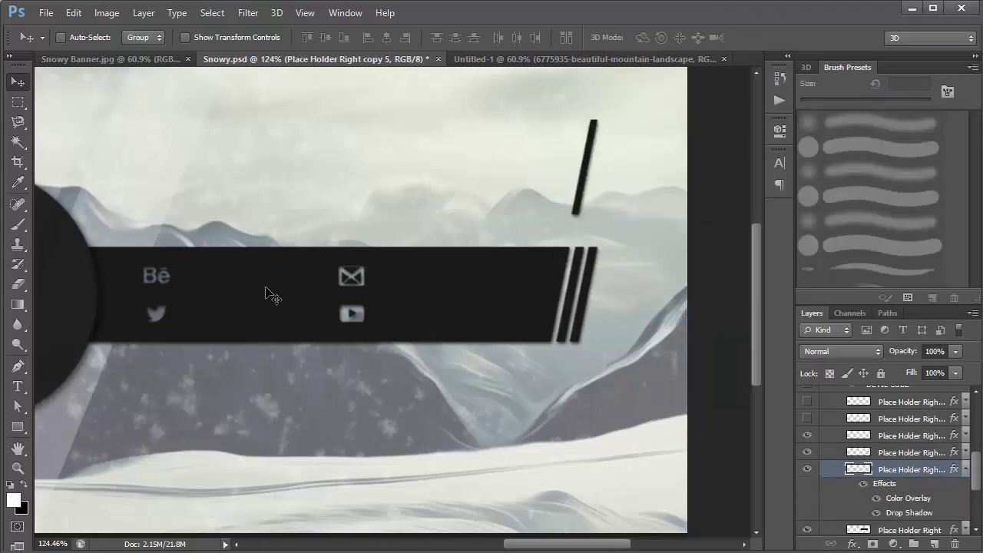
pyautogui.click(964, 469)
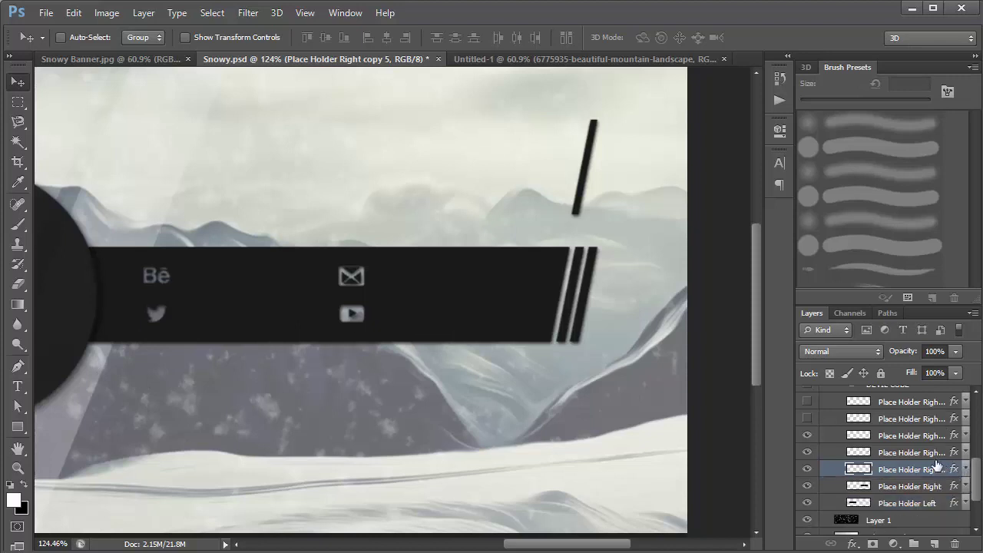
# Step: Delete the separate slanted strip's layer and show the remaining hidden end-strip layers of the place-holder bars
pyautogui.press('Delete')
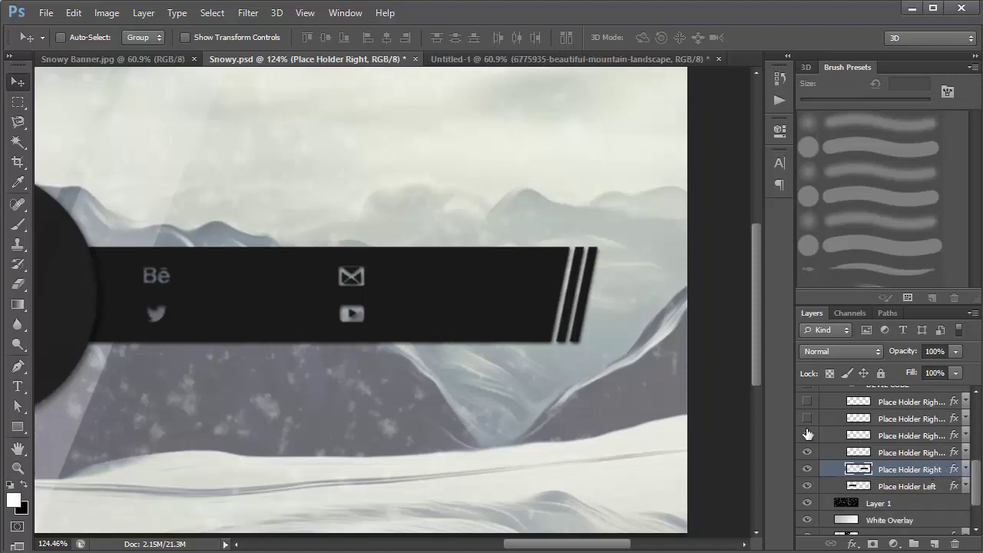
pyautogui.press('h')
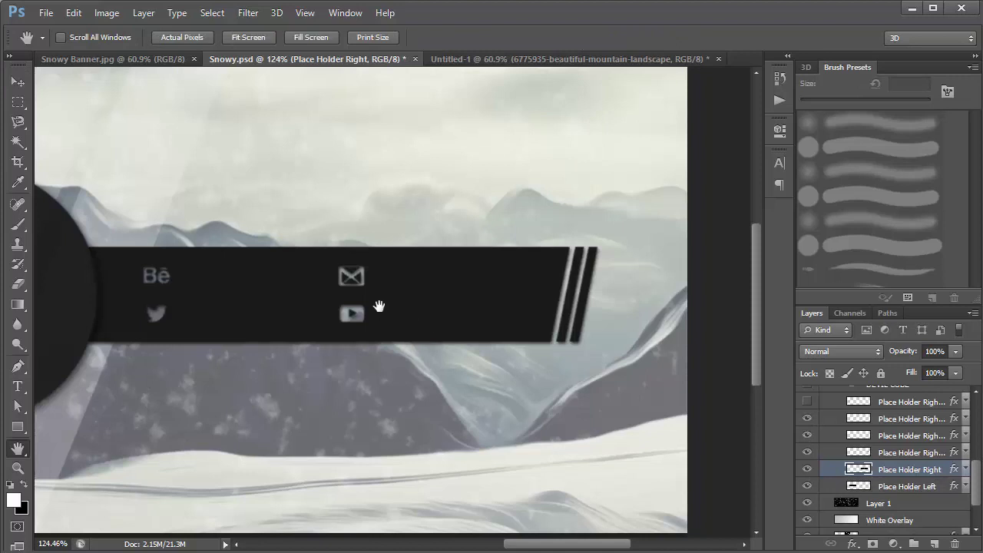
pyautogui.moveTo(300, 306); pyautogui.dragTo(525, 276)
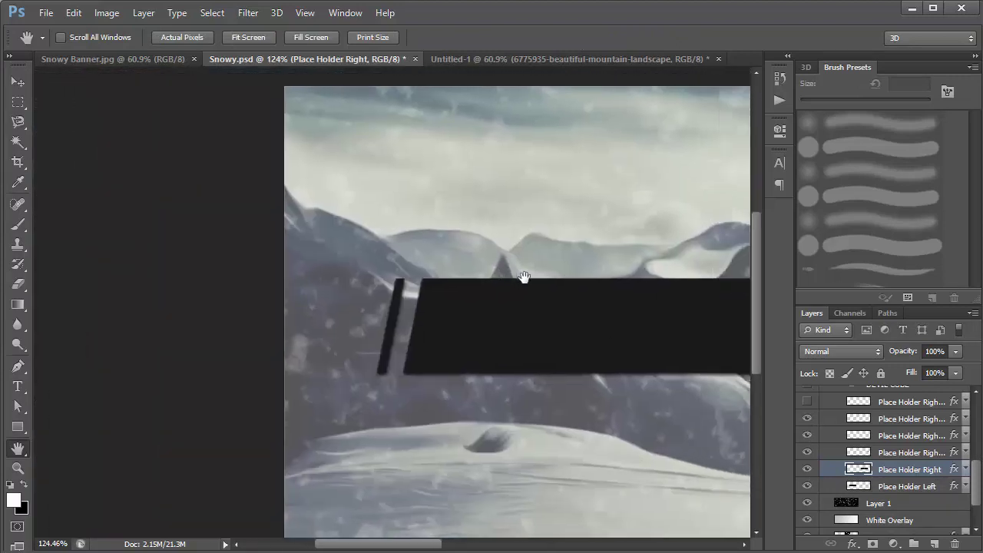
pyautogui.press('v')
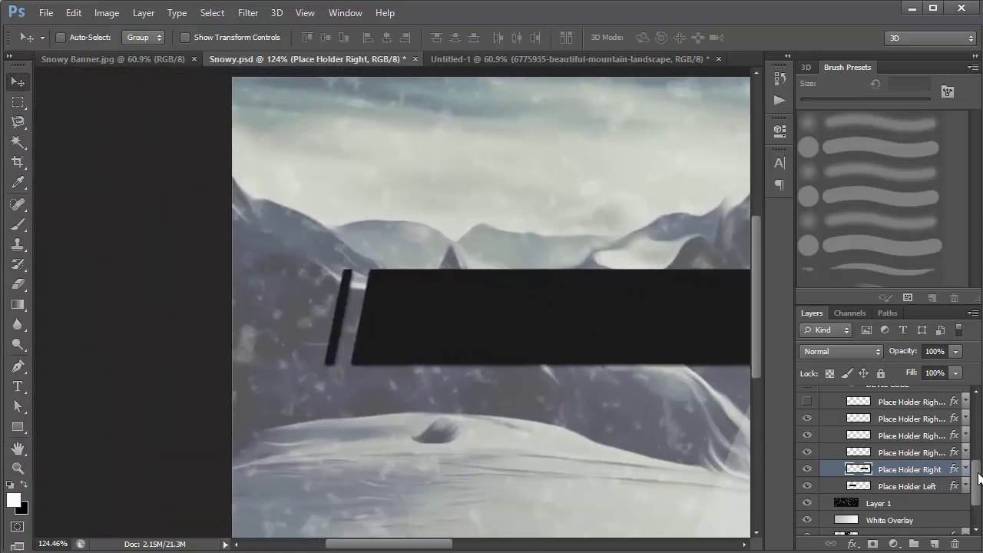
pyautogui.scroll(2, 893, 459)
pyautogui.click(807, 443)
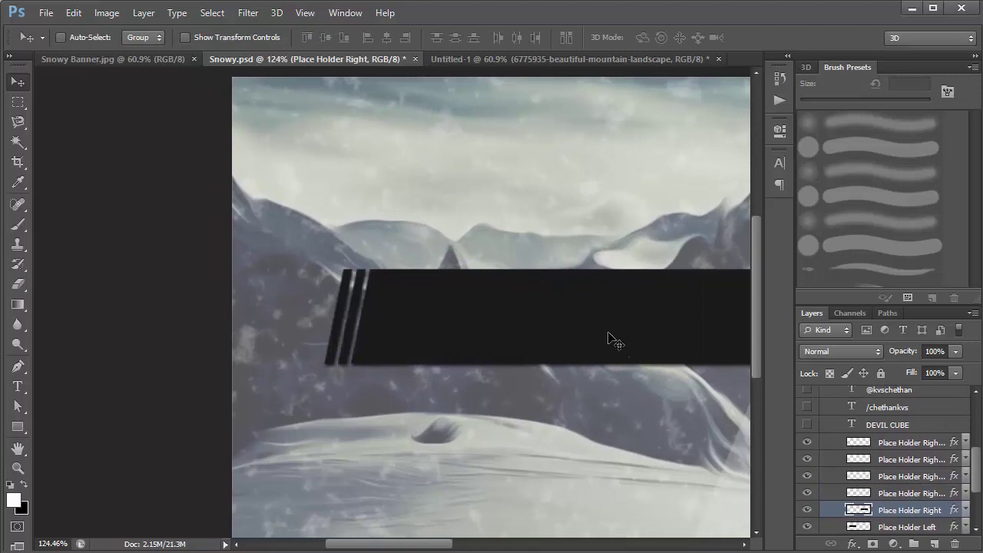
# Step: Add a white letter "B" in Gotcha Gothic over the right place-holder bar, near the Behance and Twitter icons
pyautogui.press('h')
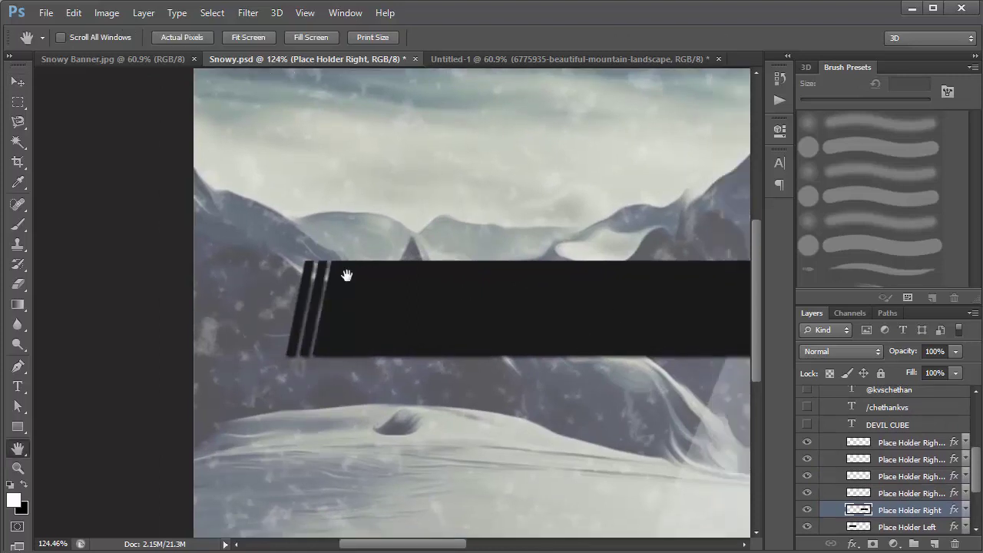
pyautogui.moveTo(347, 277); pyautogui.dragTo(46, 264)
pyautogui.moveTo(392, 259); pyautogui.dragTo(305, 285)
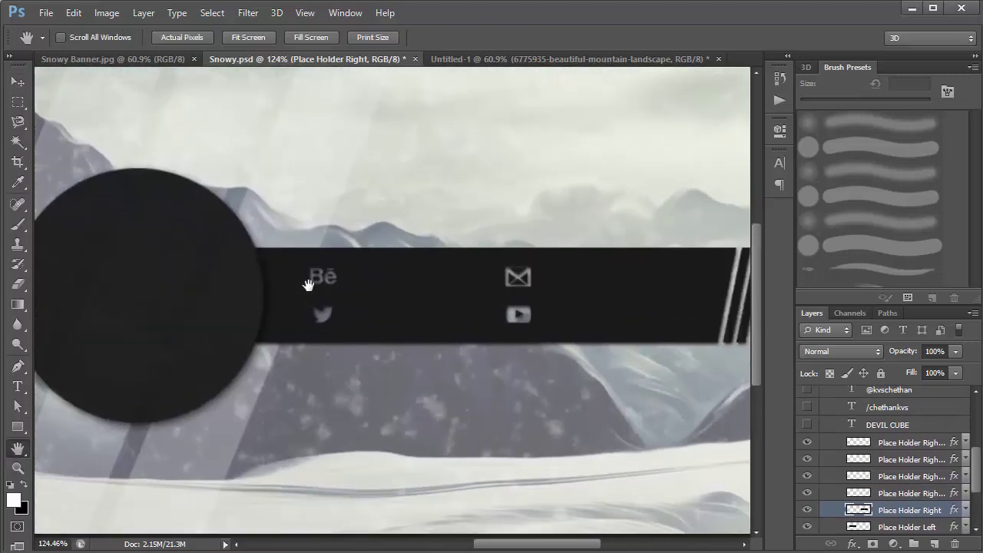
pyautogui.press('v')
pyautogui.moveTo(981, 481); pyautogui.dragTo(980, 421)
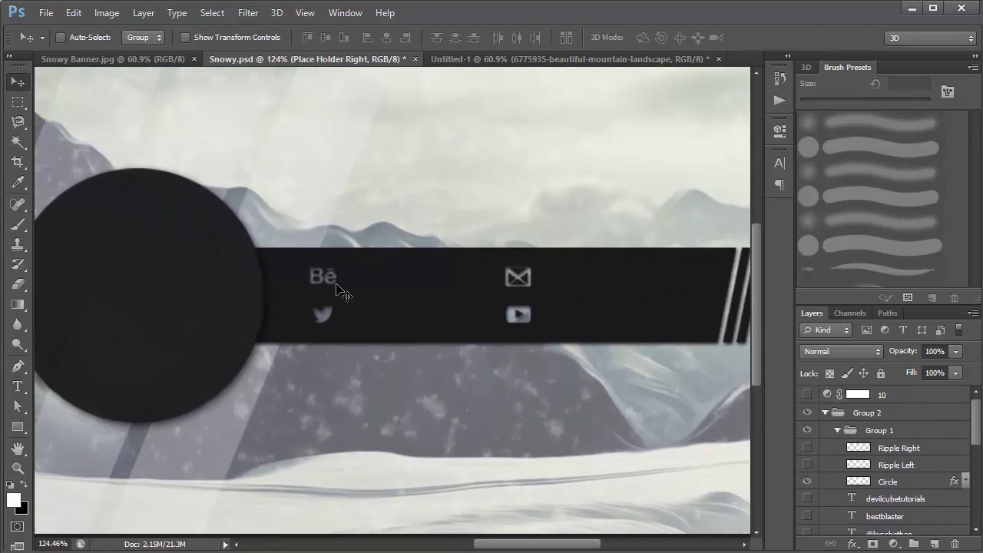
pyautogui.scroll(3, 321, 278)
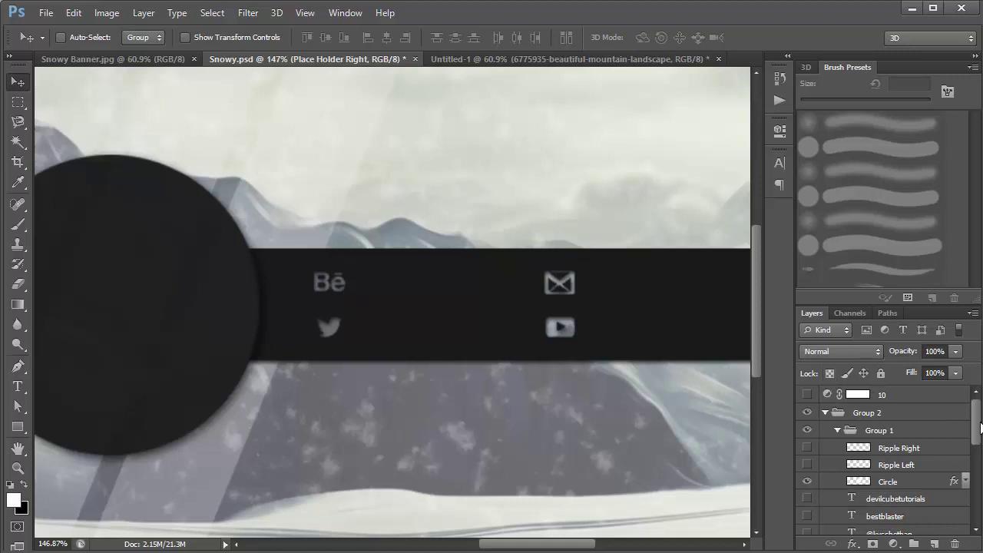
pyautogui.moveTo(981, 428); pyautogui.dragTo(977, 457)
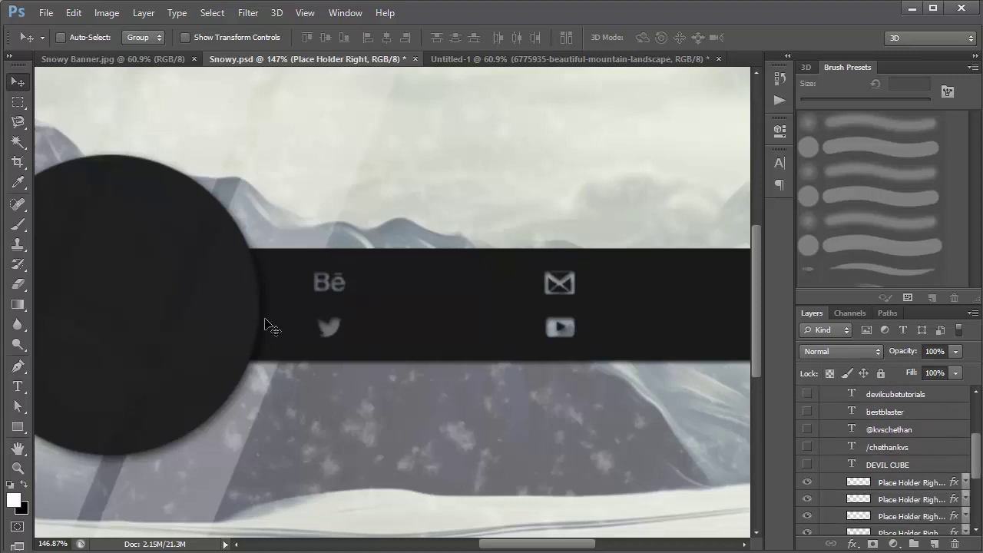
pyautogui.click(19, 387)
pyautogui.click(380, 308)
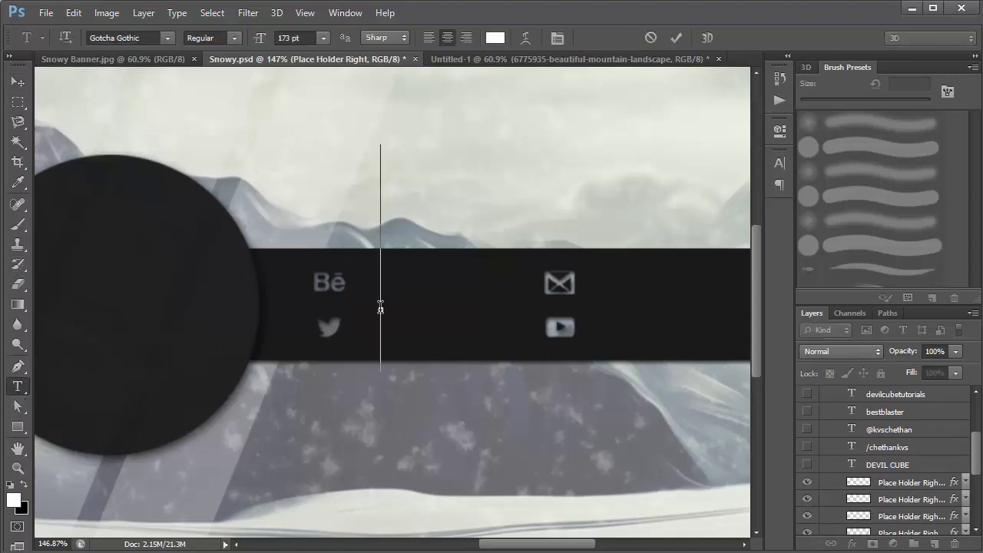
pyautogui.write('B')
pyautogui.hotkey('ctrl', 'a')
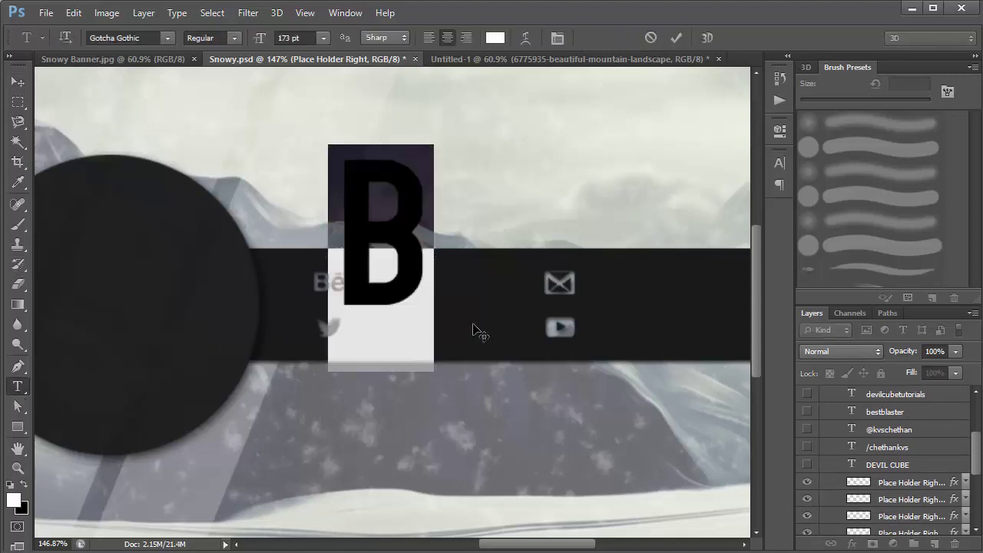
# Step: Set the letter B's font size to 18 pt and move it level with the Behance icon
pyautogui.click(779, 81)
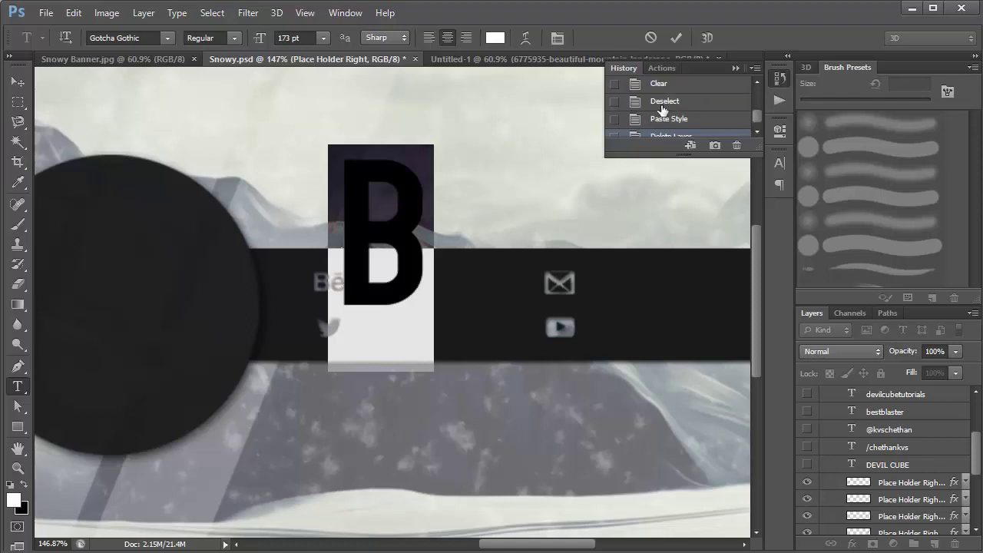
pyautogui.click(779, 162)
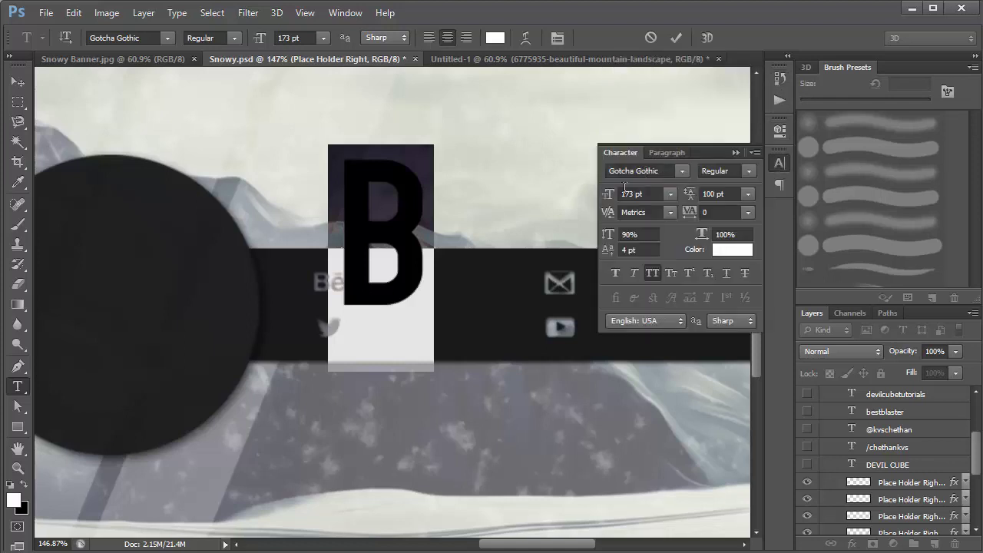
pyautogui.moveTo(607, 198); pyautogui.dragTo(487, 195)
pyautogui.click(17, 81)
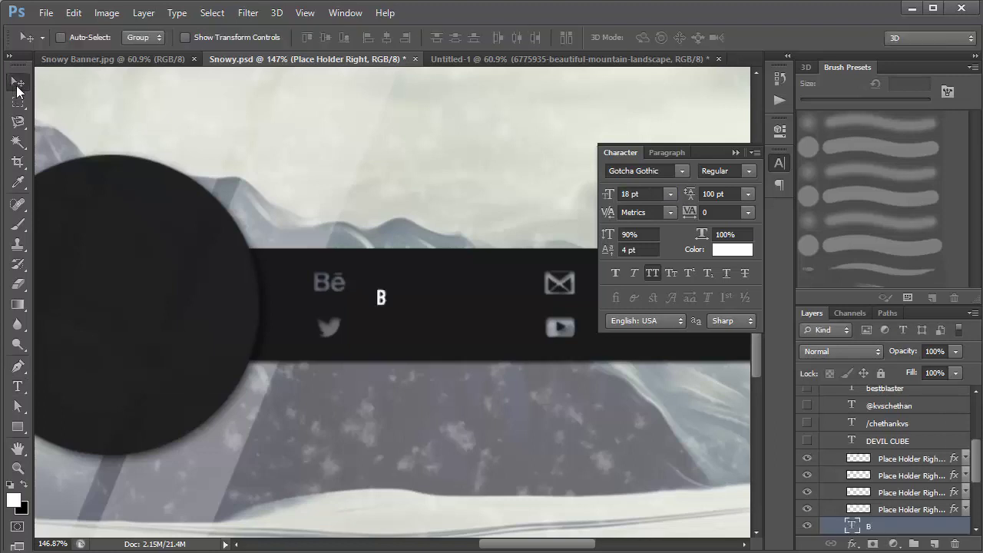
pyautogui.moveTo(402, 308); pyautogui.dragTo(366, 282)
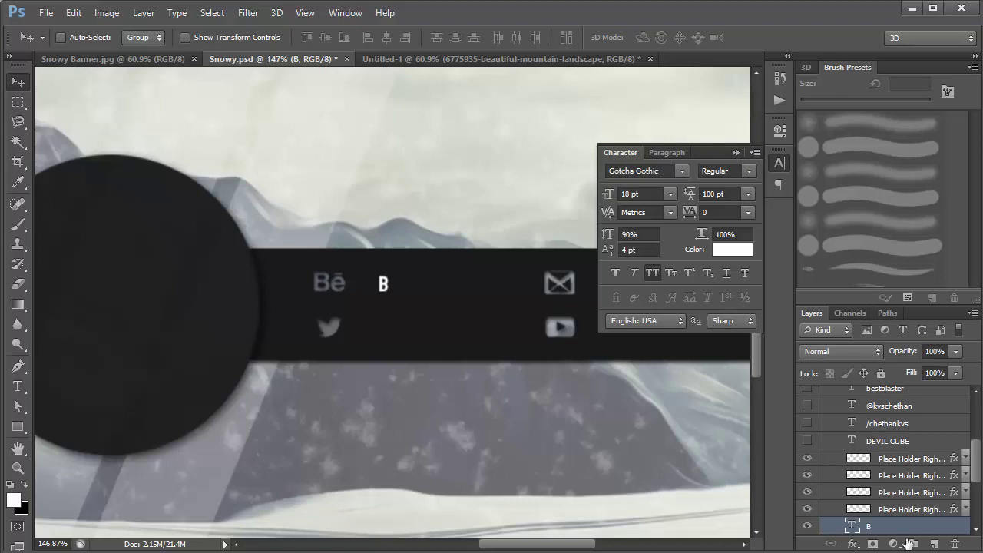
# Step: Rasterize the letter B and select the Place Holder Right layer, toggling that layer's visibility off and on
pyautogui.rightClick(861, 526)
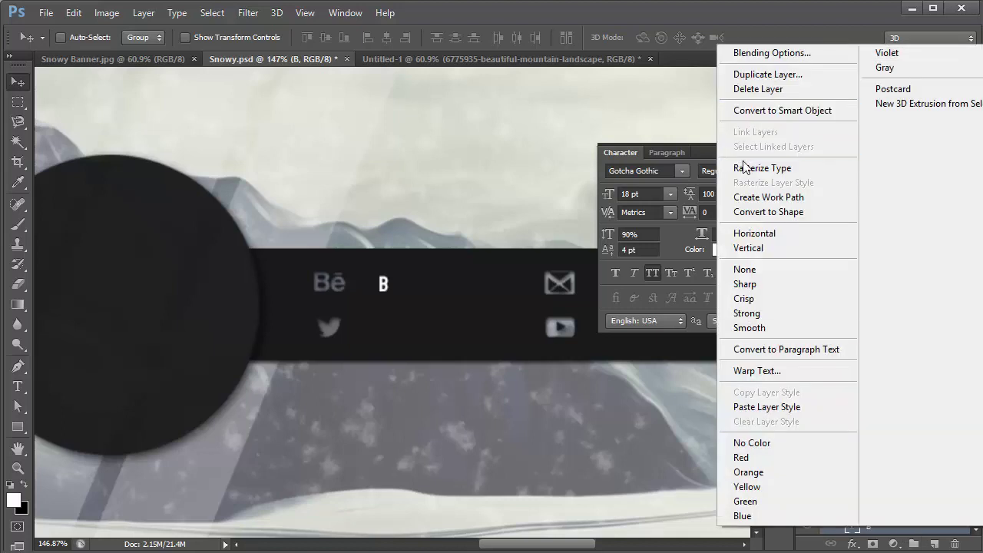
pyautogui.click(743, 167)
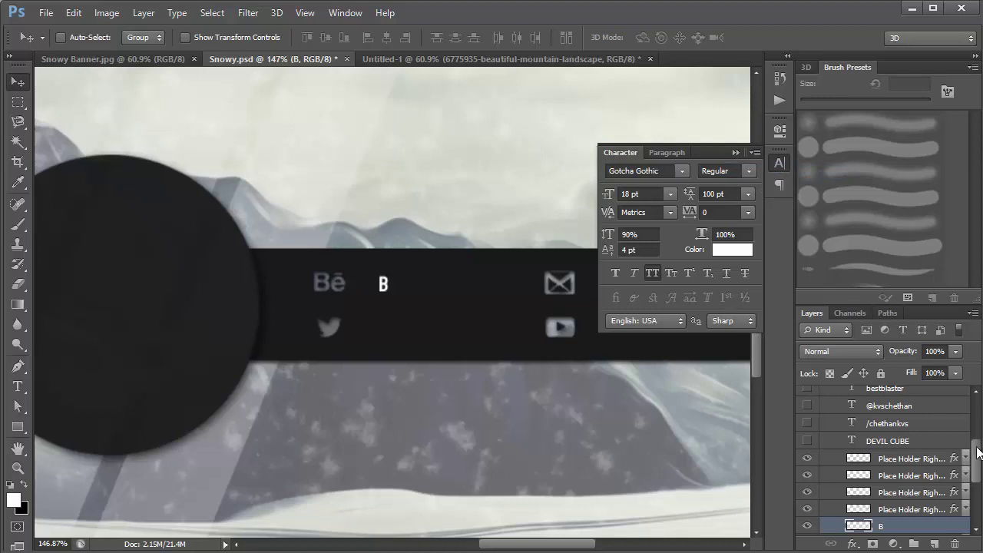
pyautogui.moveTo(978, 452); pyautogui.dragTo(978, 476)
pyautogui.click(908, 478)
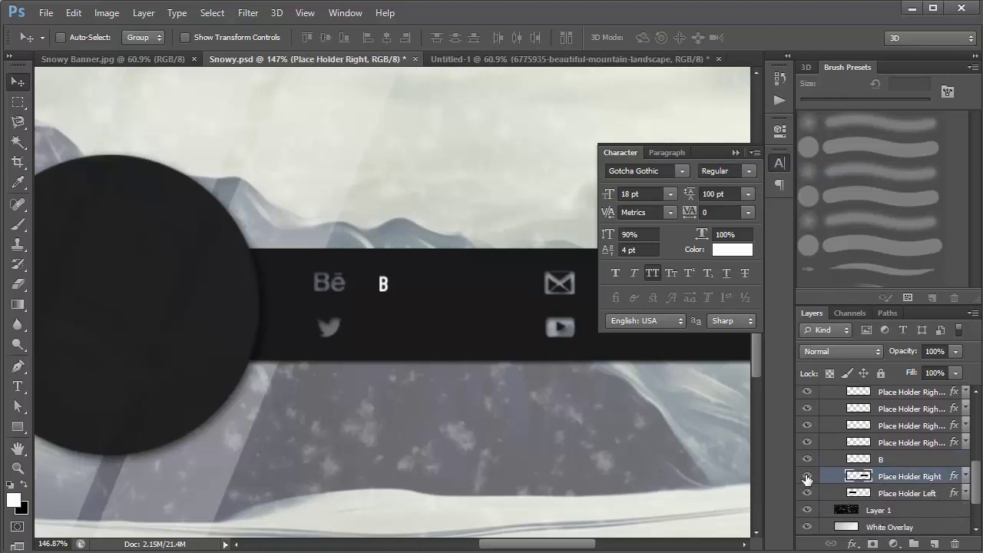
pyautogui.click(807, 476)
pyautogui.click(807, 477)
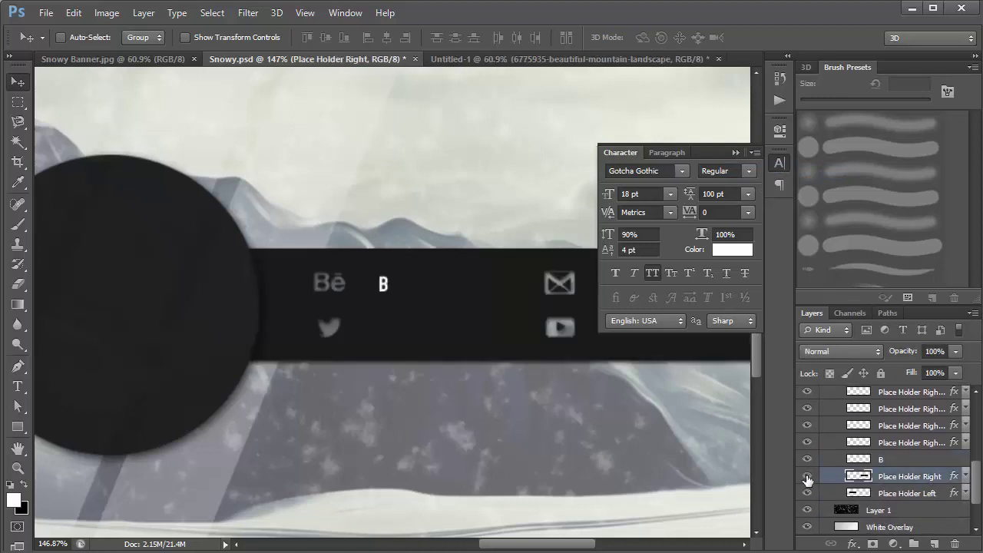
# Step: Cut the letter B's outline out of the right place-holder bar, hide the letter's layer and deselect
pyautogui.keyDown('ctrl'); pyautogui.click(864, 460); pyautogui.keyUp('ctrl')
pyautogui.scroll(5, 357, 274)
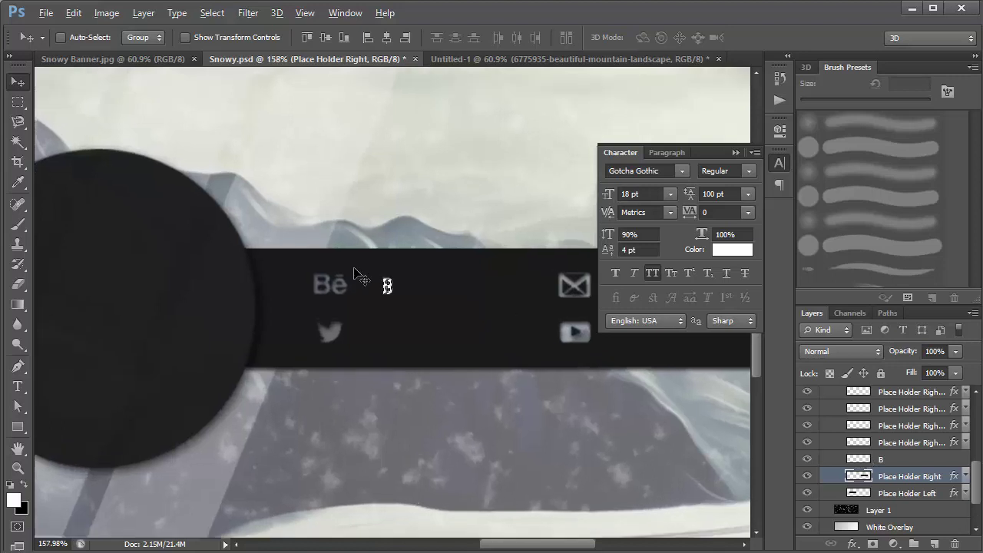
pyautogui.press('alt')
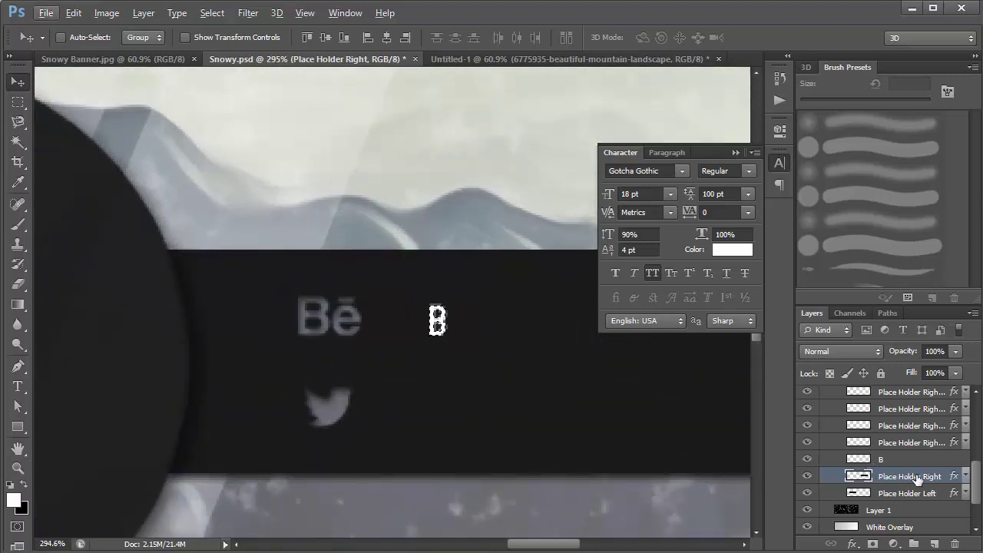
pyautogui.click(808, 459)
pyautogui.hotkey('ctrl', 'd')
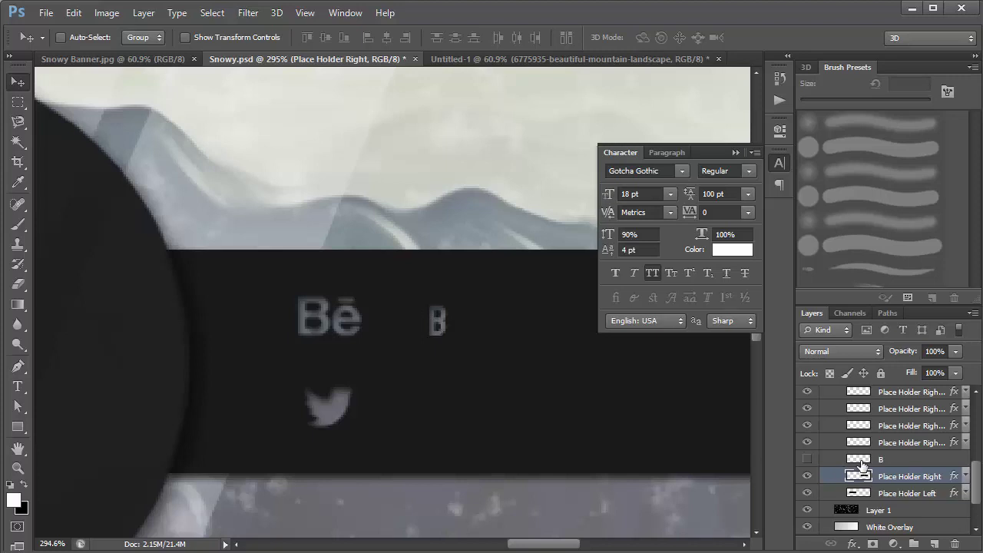
# Step: Load the letter B's outline as a selection again, deselect it and delete the letter's layer
pyautogui.doubleClick(850, 464)
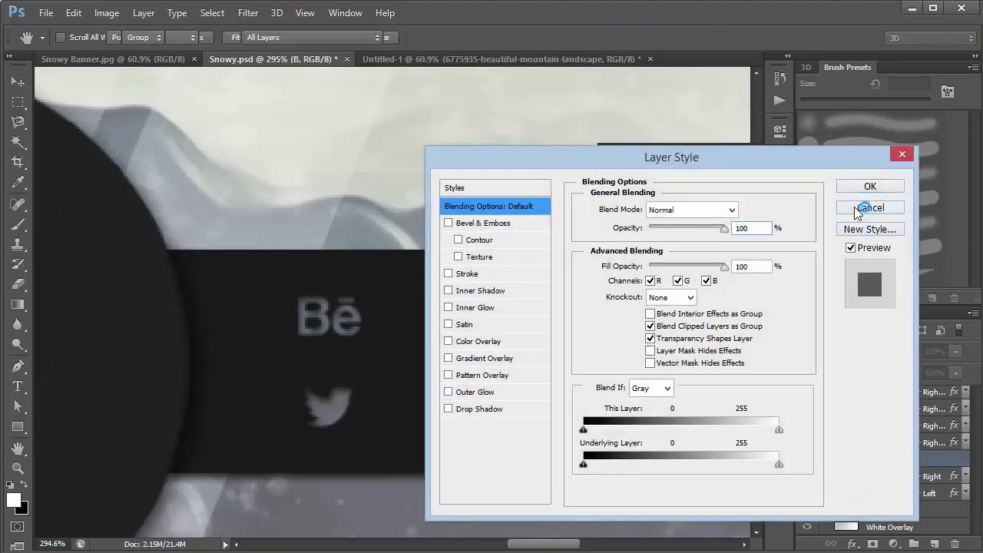
pyautogui.click(870, 207)
pyautogui.keyDown('ctrl'); pyautogui.click(850, 464); pyautogui.keyUp('ctrl')
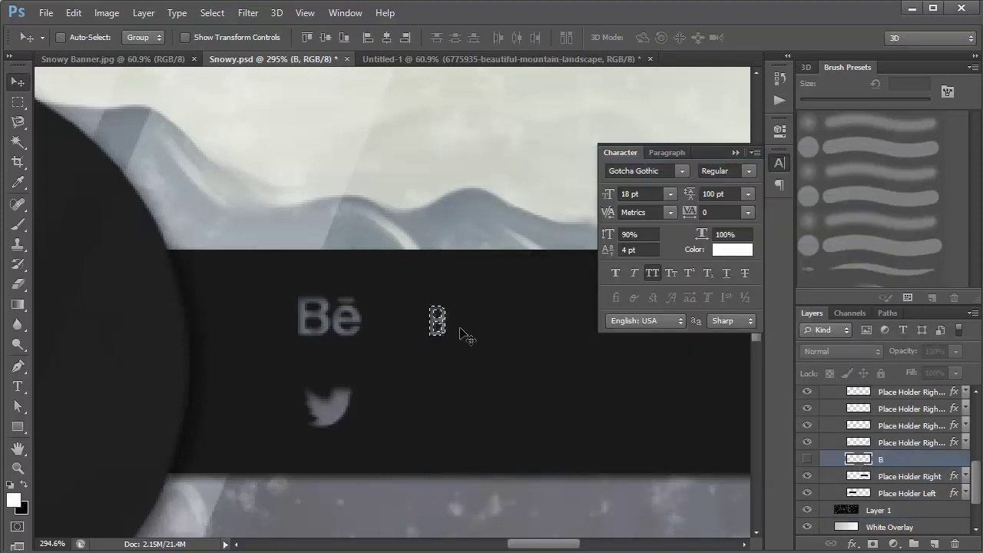
pyautogui.click(808, 460)
pyautogui.hotkey('ctrl', 'd')
pyautogui.press('Delete')
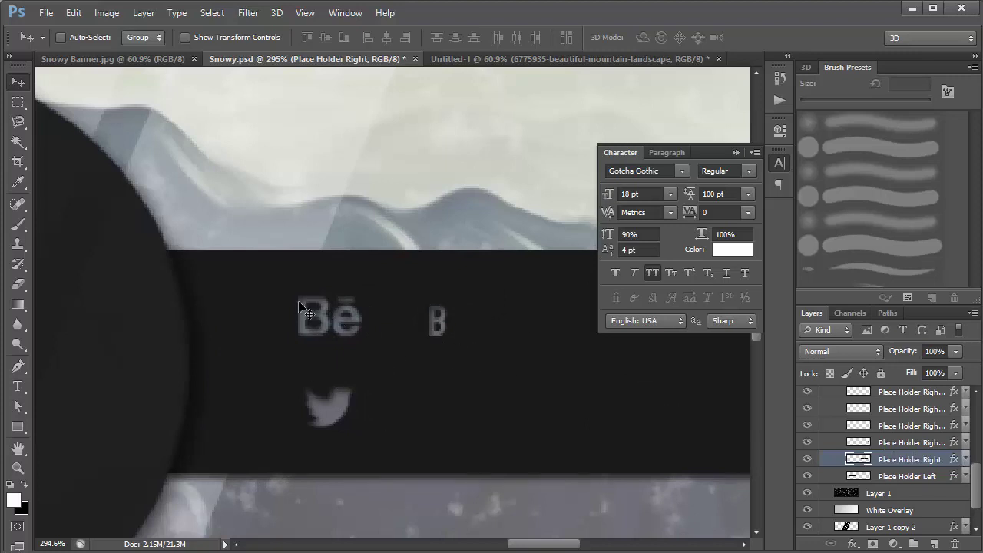
# Step: Undo the B-shaped cutout in the right place-holder bar, remove the letter's layer and close the character settings
pyautogui.press('F2')
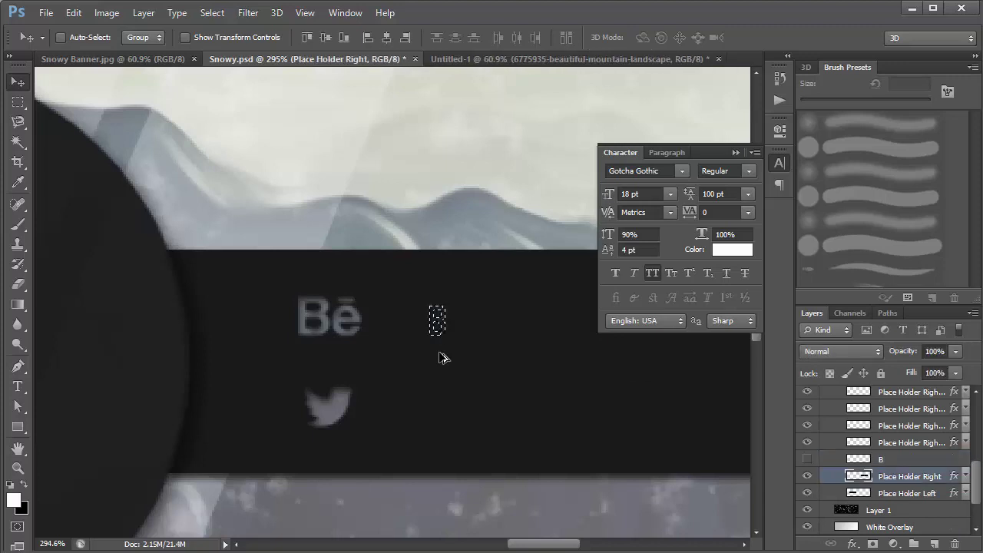
pyautogui.hotkey('ctrl', 'z')
pyautogui.hotkey('ctrl', 'alt', 'z')
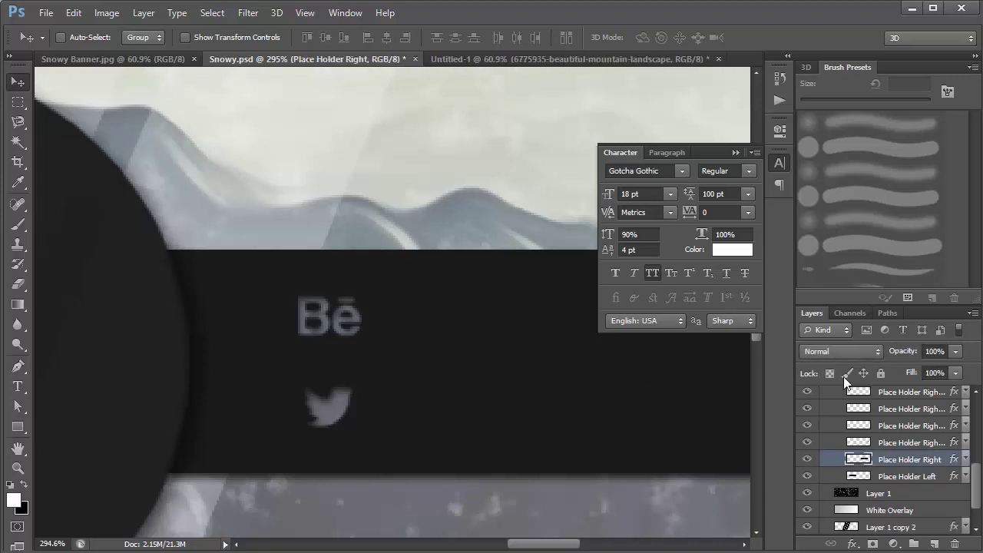
pyautogui.click(735, 152)
pyautogui.press('h')
pyautogui.moveTo(574, 319); pyautogui.dragTo(460, 271)
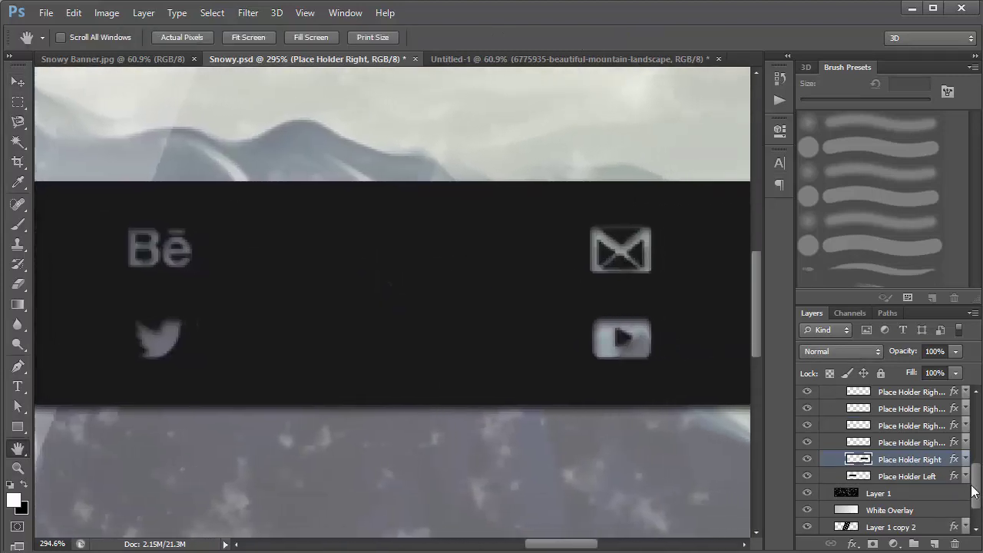
# Step: Select the DEVIL CUBE title layer and bring the title on the left place-holder bar into view at 200%
pyautogui.moveTo(974, 492); pyautogui.dragTo(977, 455)
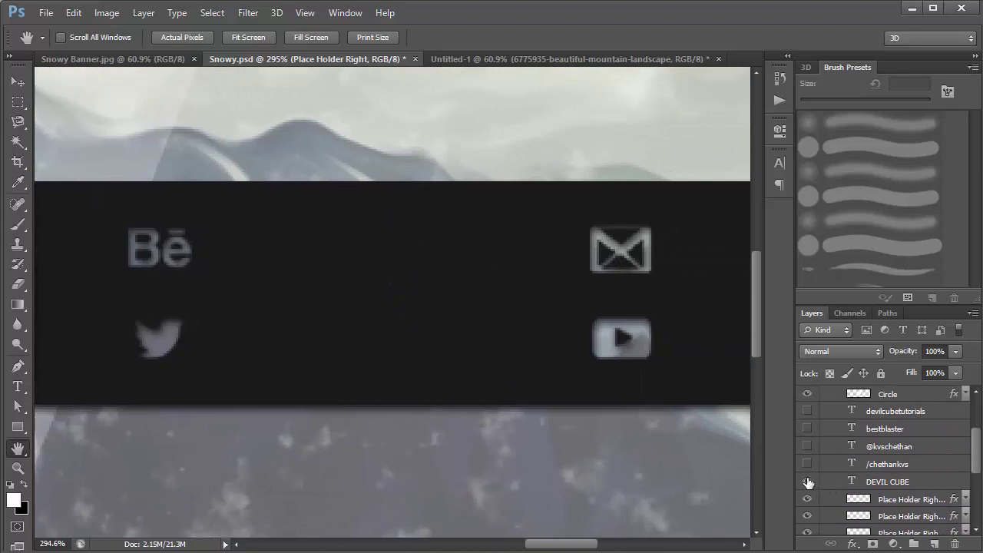
pyautogui.click(851, 484)
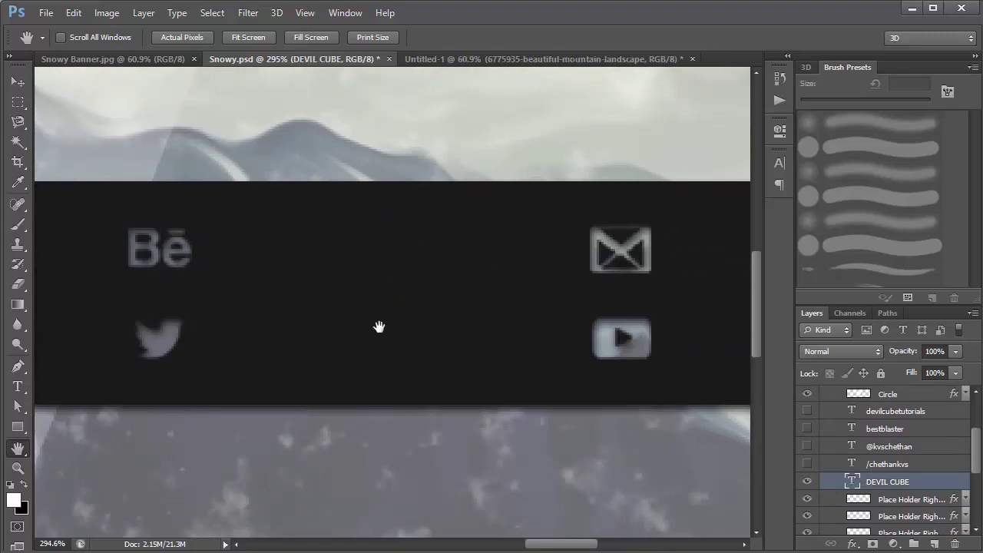
pyautogui.moveTo(215, 285); pyautogui.dragTo(750, 299)
pyautogui.moveTo(346, 230); pyautogui.dragTo(625, 226)
pyautogui.moveTo(77, 261); pyautogui.dragTo(366, 298)
pyautogui.hotkey('ctrl', '-')
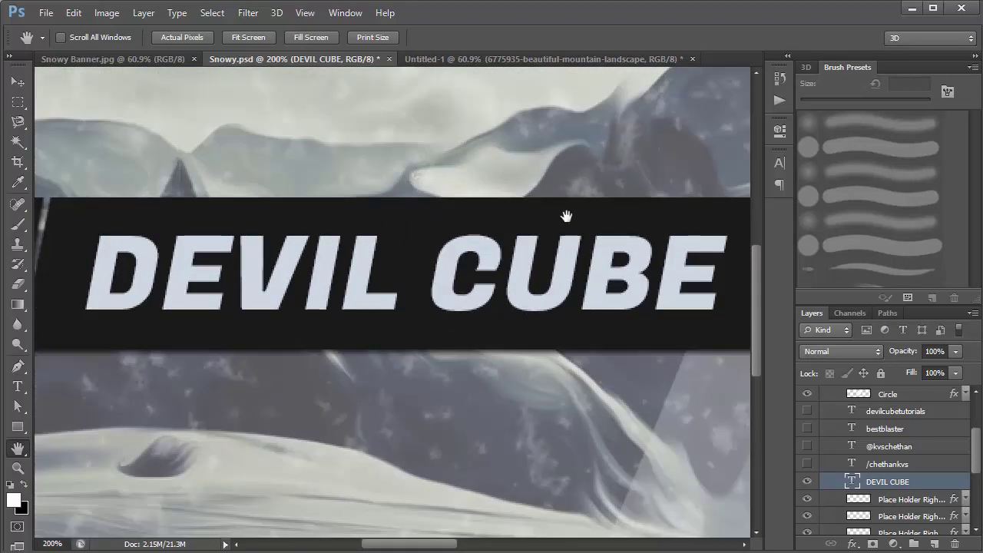
# Step: Open the DEVIL CUBE title for text editing, leave it without changes, and switch its layer's visibility off and on
pyautogui.doubleClick(855, 482)
pyautogui.press('Escape')
pyautogui.press('h')
pyautogui.click(806, 482)
pyautogui.moveTo(978, 457)
pyautogui.mouseDown()
pyautogui.moveTo(976, 427)
pyautogui.moveTo(976, 451)
pyautogui.mouseUp()
pyautogui.click(807, 499)
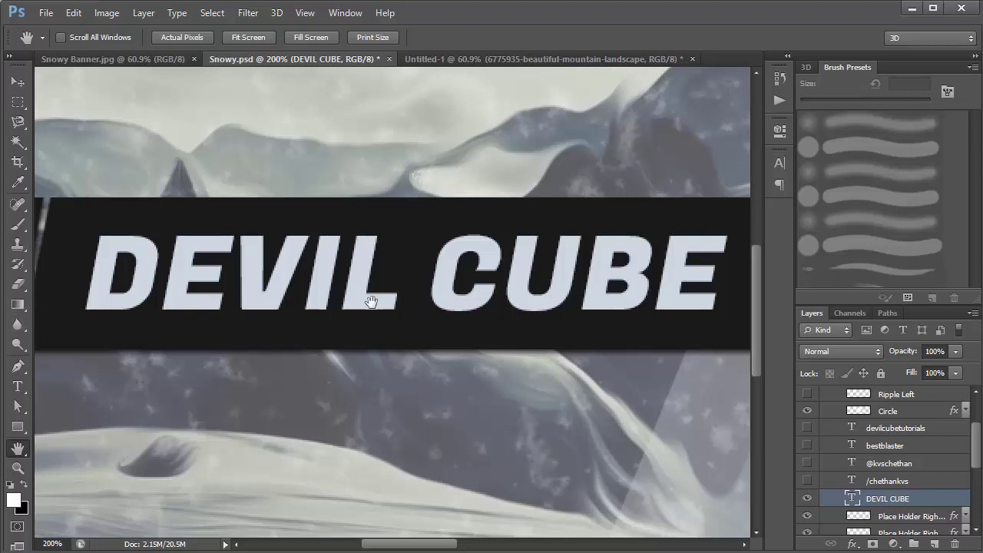
# Step: Inspect the DEVIL CUBE title's character settings and its text colour value, keeping the colour
pyautogui.click(18, 367)
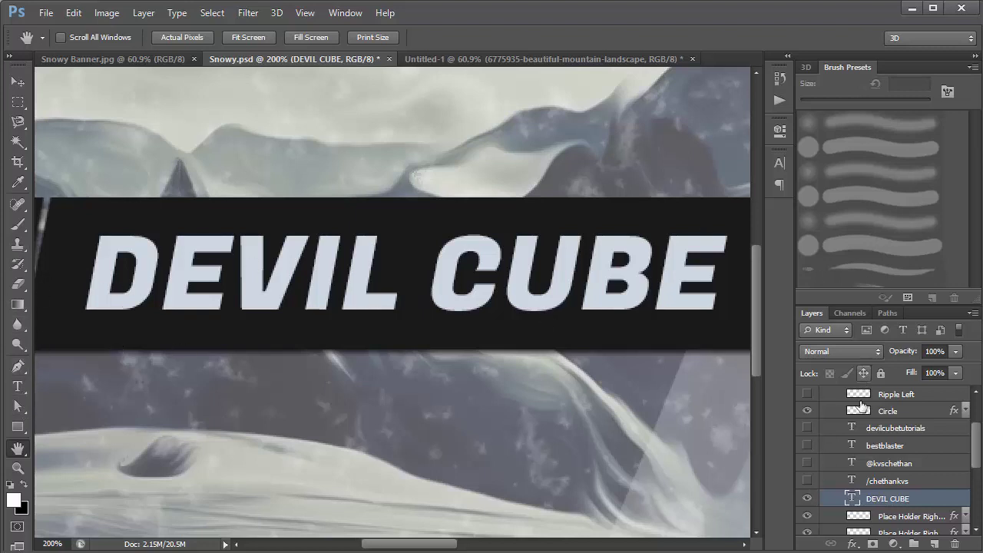
pyautogui.doubleClick(851, 498)
pyautogui.click(780, 162)
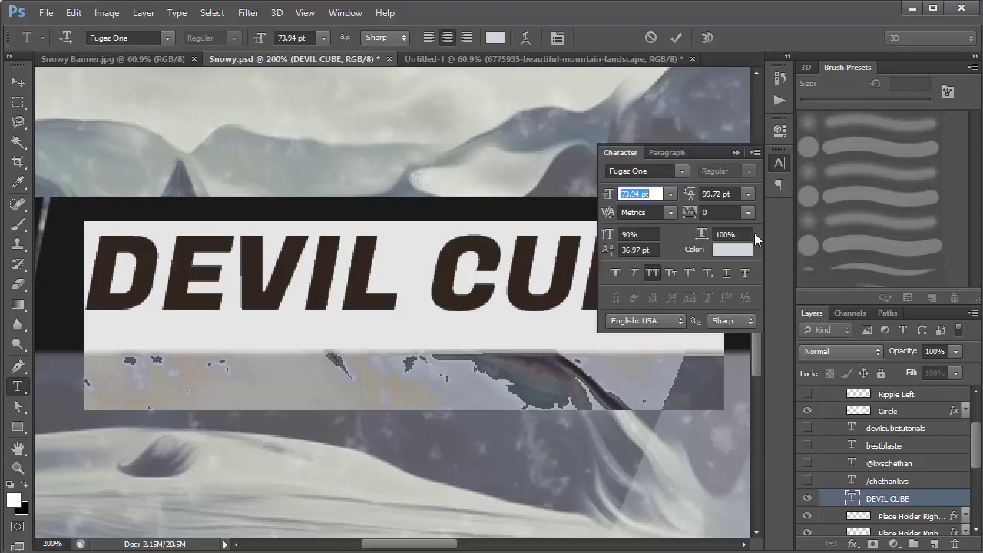
pyautogui.click(735, 251)
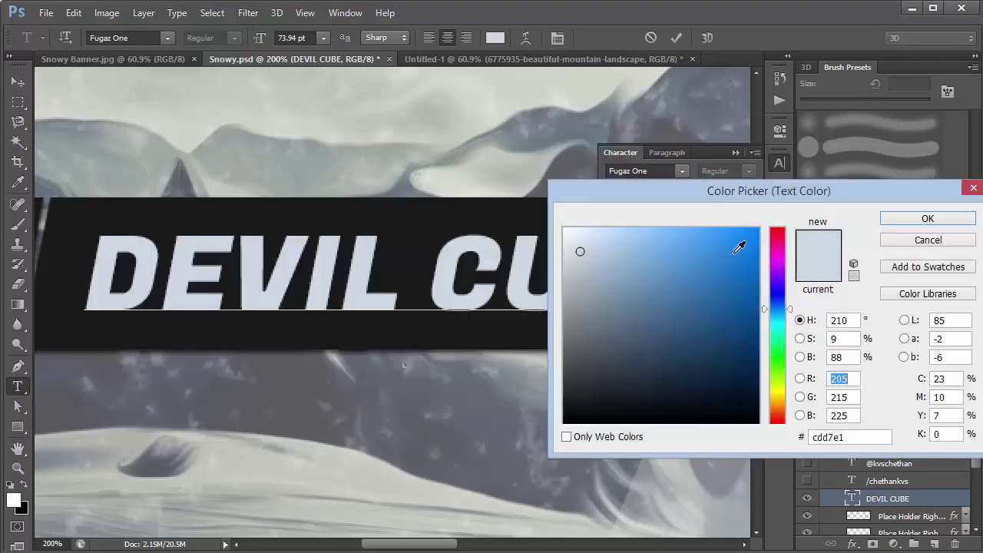
pyautogui.click(859, 437)
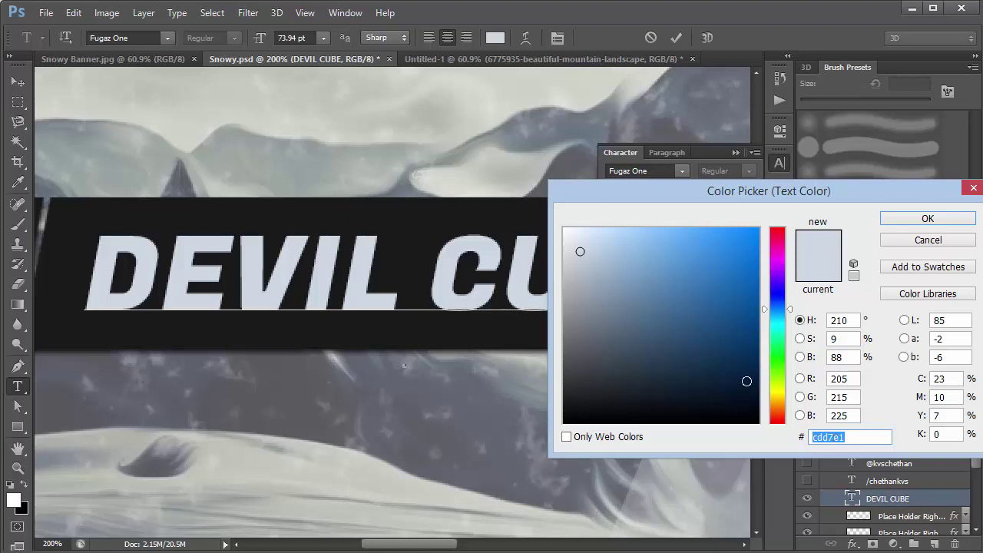
pyautogui.click(928, 219)
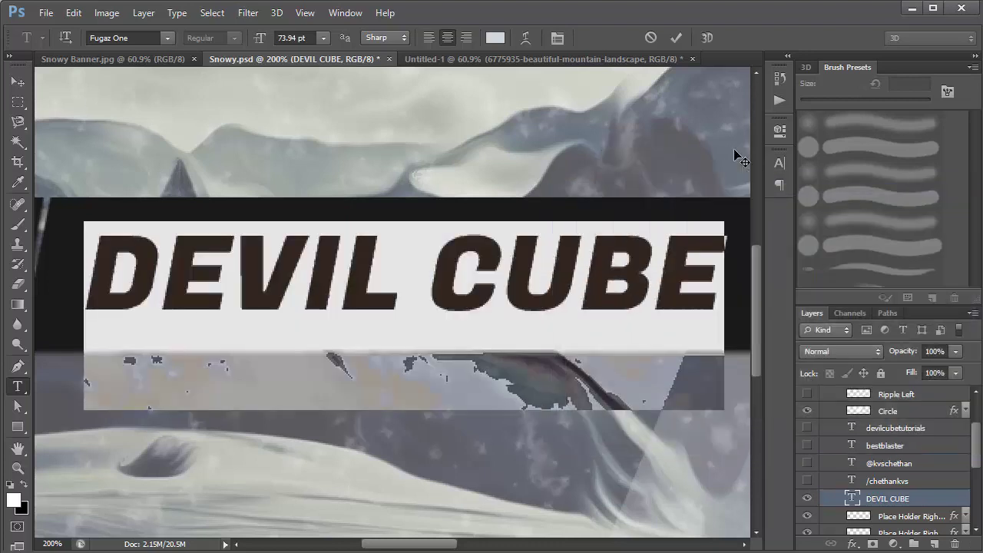
pyautogui.click(18, 80)
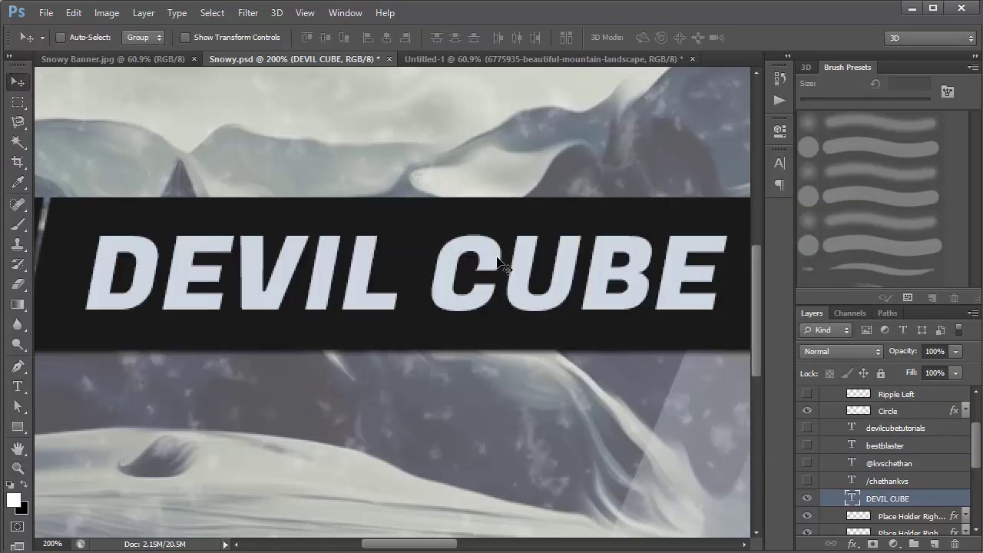
# Step: Make the four contact text layers above the DEVIL CUBE layer visible beside the social icons
pyautogui.moveTo(806, 498); pyautogui.dragTo(808, 430)
pyautogui.press('h')
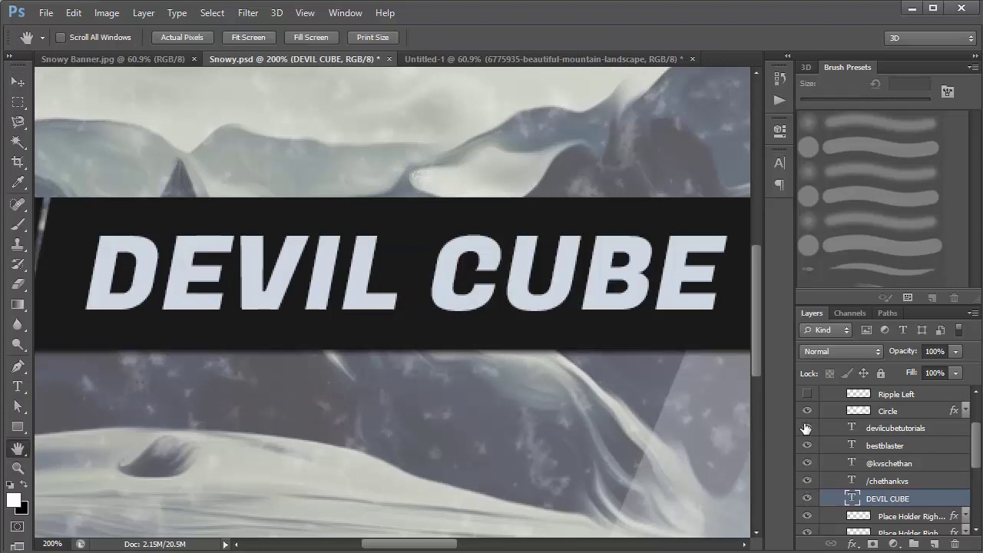
pyautogui.moveTo(649, 286); pyautogui.dragTo(143, 279)
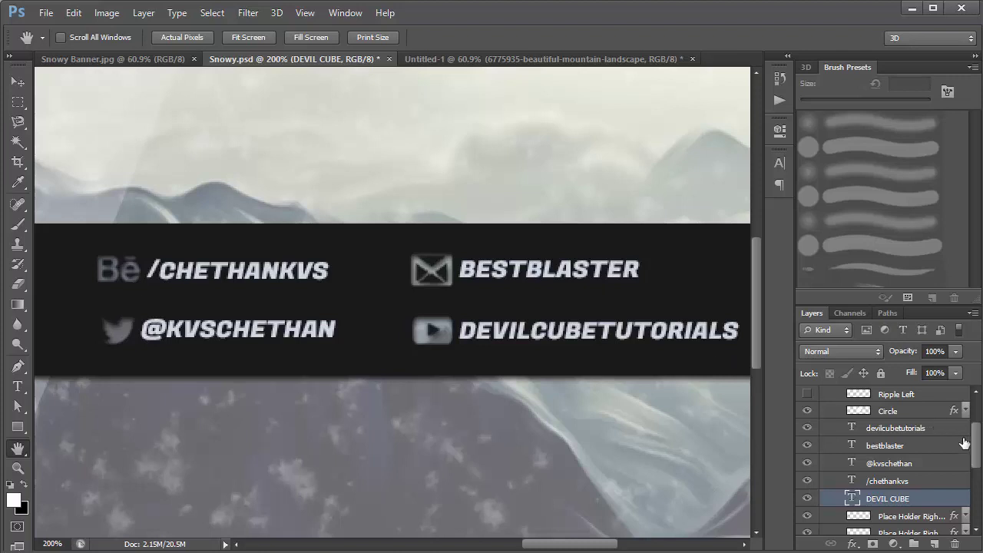
# Step: Make the Ripple Left and Ripple Right layers visible beside the central circle
pyautogui.scroll(3, 965, 443)
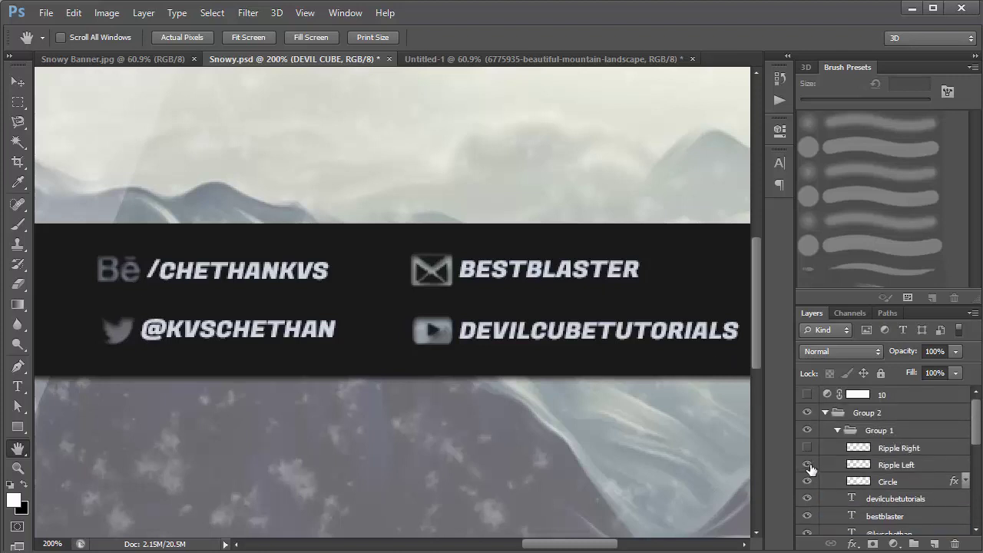
pyautogui.click(807, 448)
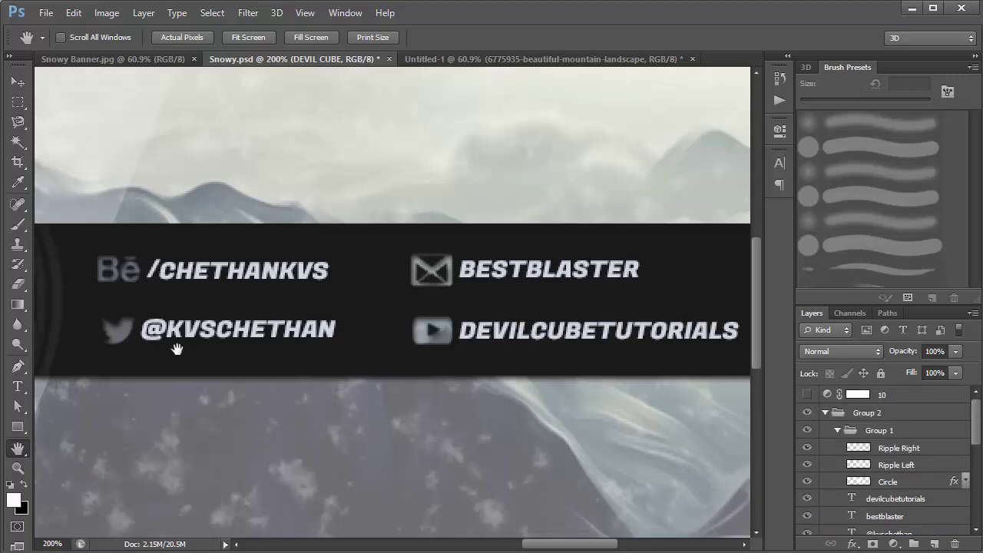
pyautogui.moveTo(176, 345); pyautogui.dragTo(457, 272)
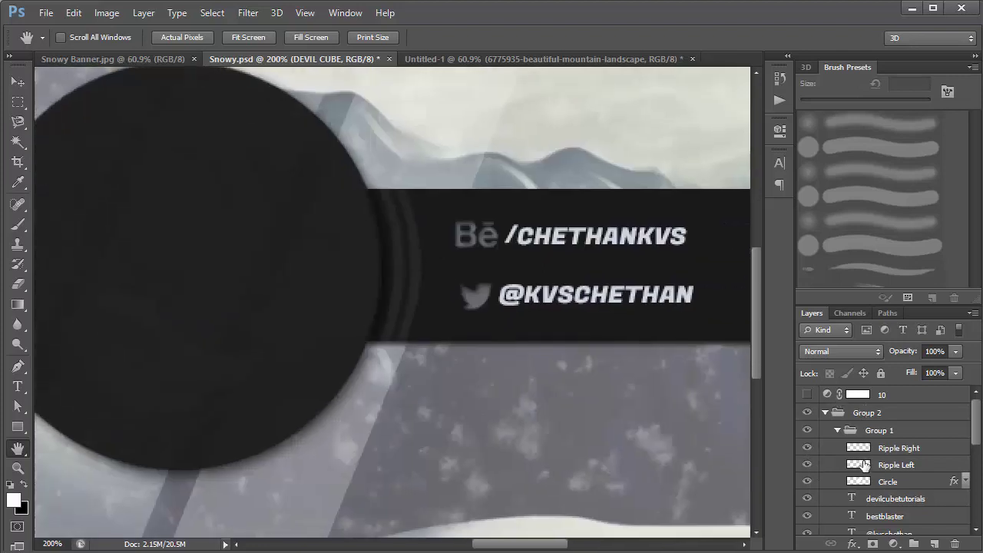
# Step: Select the Ripple Right layer and compare the circle's edge with the ripple hidden and shown
pyautogui.click(880, 451)
pyautogui.click(807, 448)
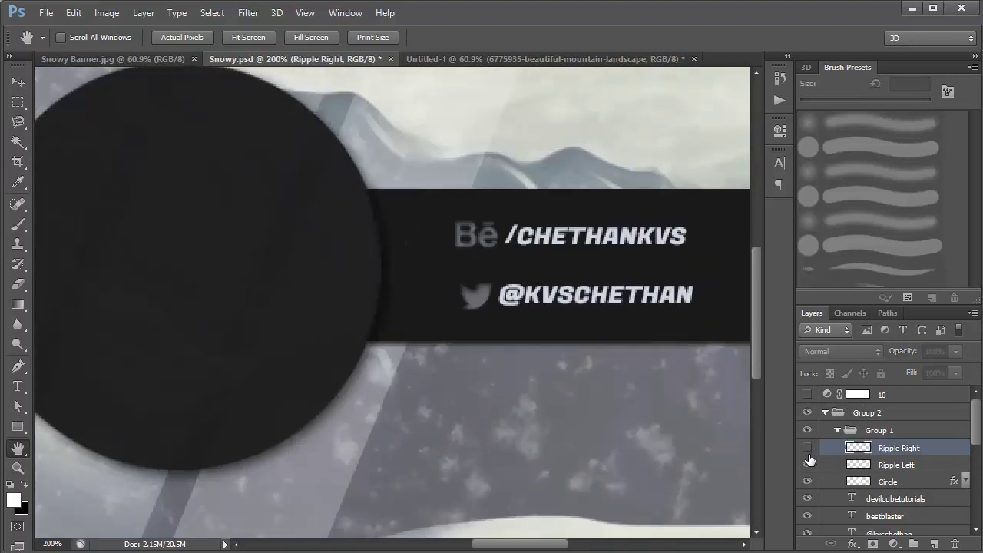
pyautogui.click(807, 449)
pyautogui.click(807, 449)
pyautogui.click(807, 449)
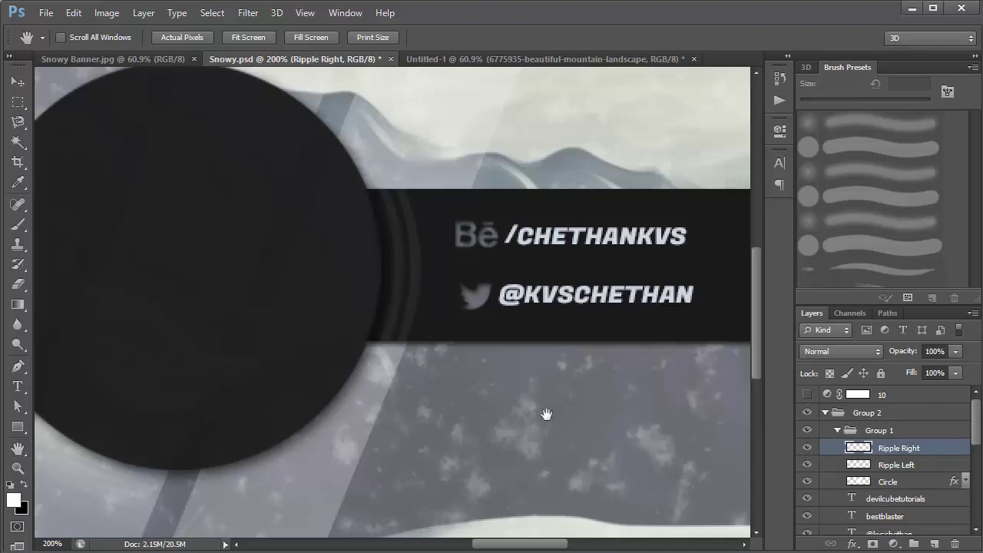
# Step: Duplicate the Circle layer and undo a trial move of the copy
pyautogui.press('v')
pyautogui.scroll(-5, 979, 430)
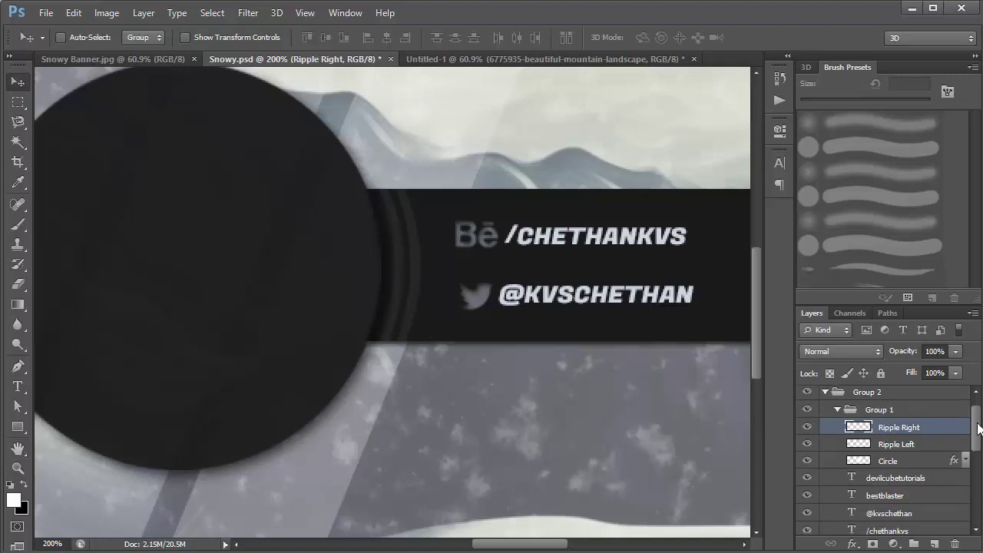
pyautogui.scroll(5, 917, 407)
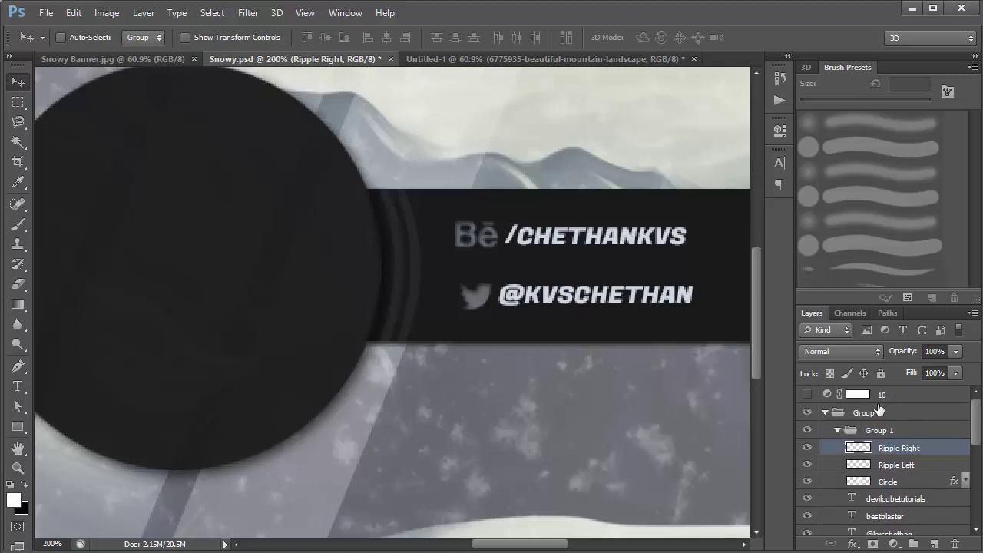
pyautogui.click(898, 483)
pyautogui.hotkey('ctrl', 'j')
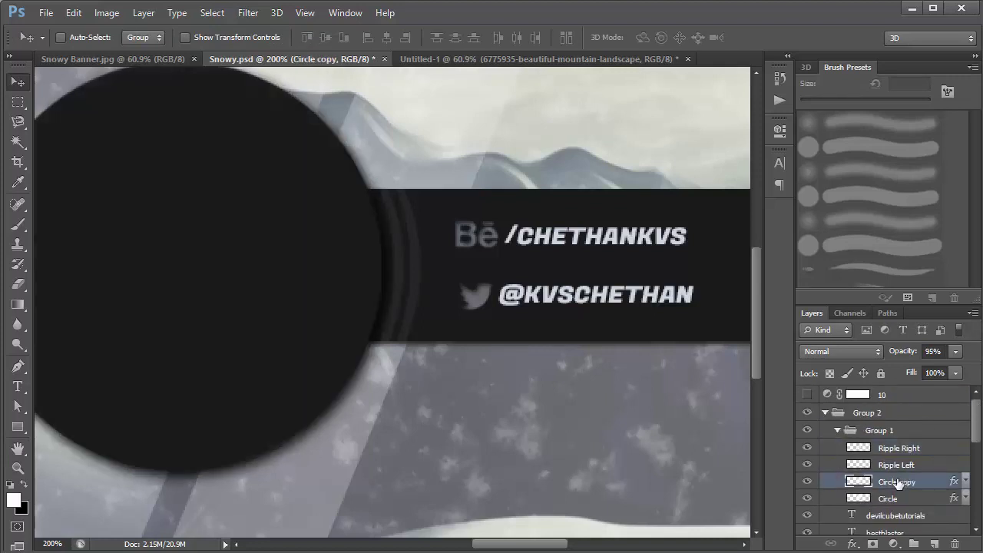
pyautogui.moveTo(245, 293); pyautogui.dragTo(418, 323)
pyautogui.hotkey('ctrl', 'z')
# Step: Give the circle copy a white (ffffff) Color Overlay and disable its Drop Shadow
pyautogui.doubleClick(930, 486)
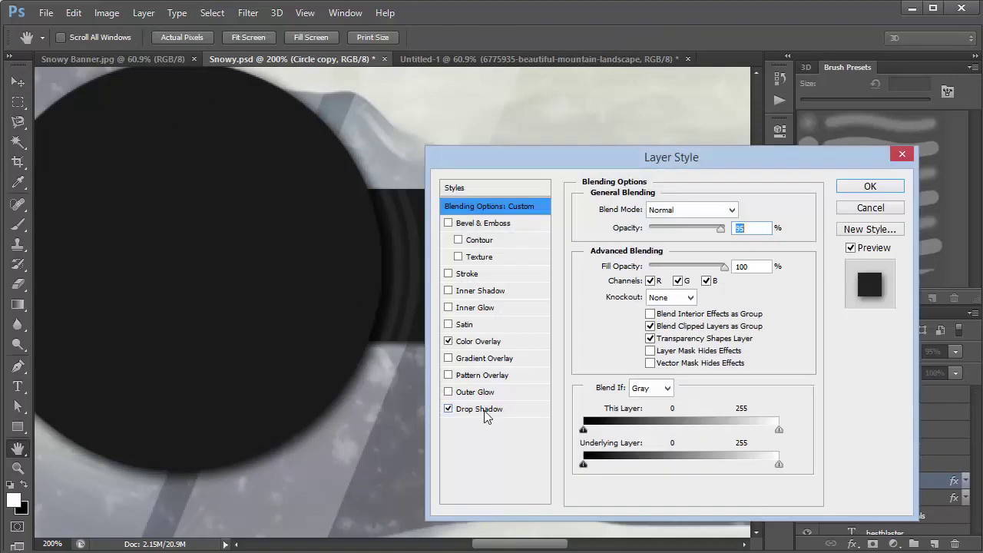
pyautogui.click(484, 412)
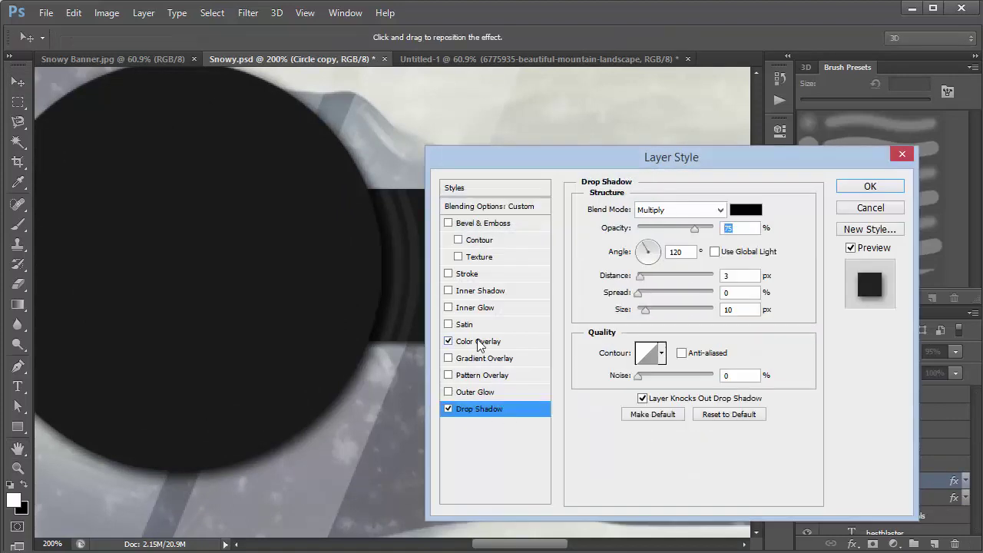
pyautogui.click(481, 341)
pyautogui.click(746, 211)
pyautogui.moveTo(567, 230); pyautogui.dragTo(471, 192)
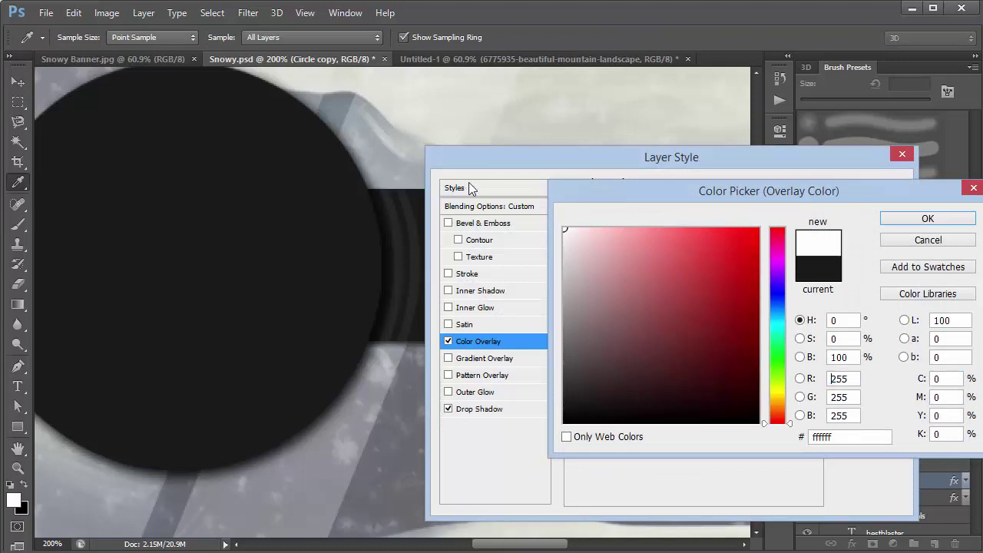
pyautogui.click(906, 217)
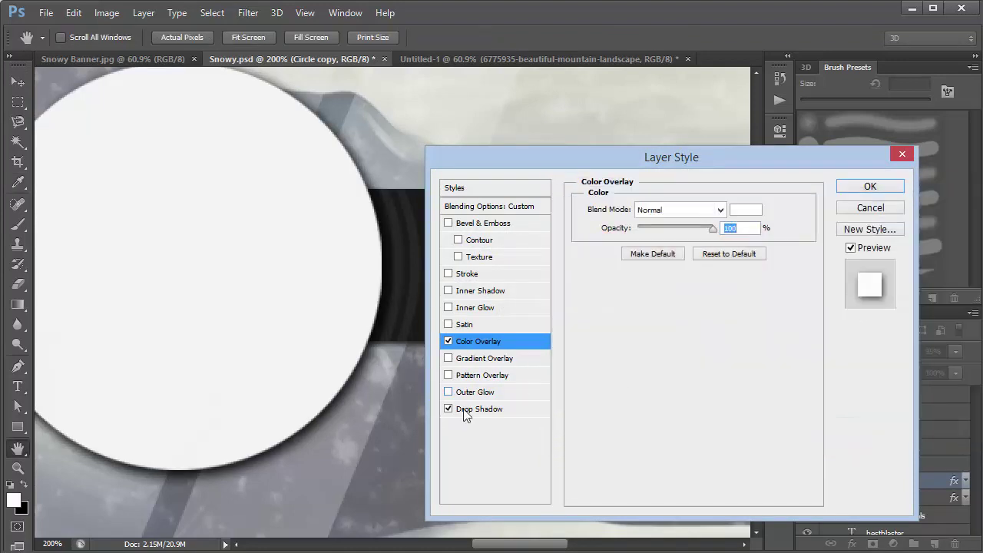
pyautogui.click(448, 409)
pyautogui.click(862, 192)
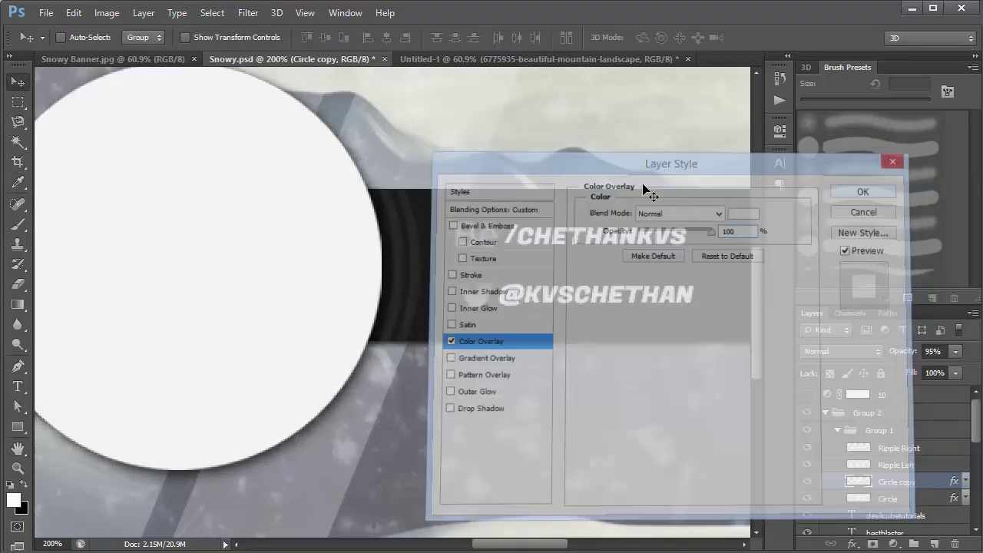
# Step: Nudge the white circle copy a few pixels to the right of the original circle
pyautogui.press('Right')
pyautogui.press('Right')
pyautogui.press('Right')
pyautogui.press('Right')
pyautogui.press('Right')
pyautogui.press('Right')
pyautogui.press('Right')
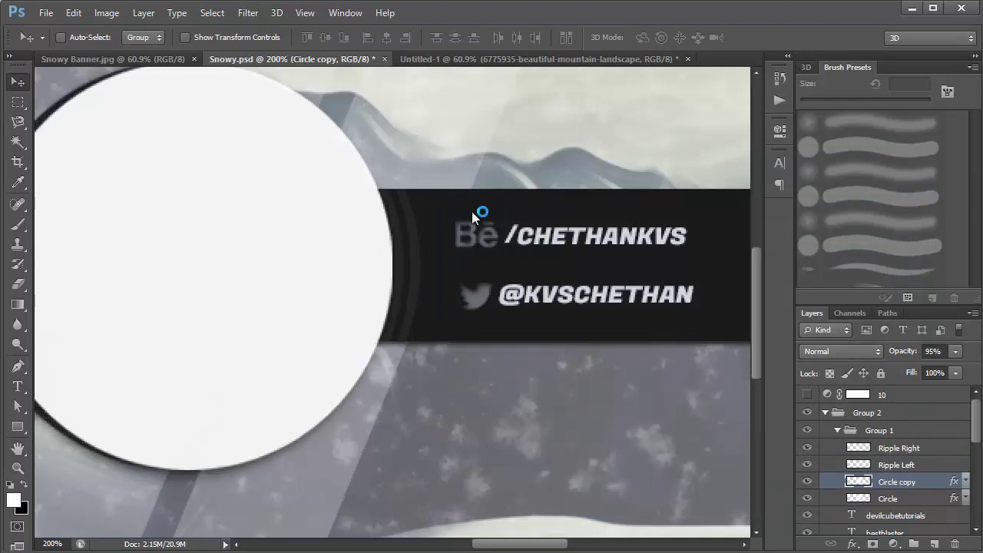
# Step: Duplicate the white circle layer and open the Color Overlay settings of the new copy
pyautogui.hotkey('ctrl', 'j')
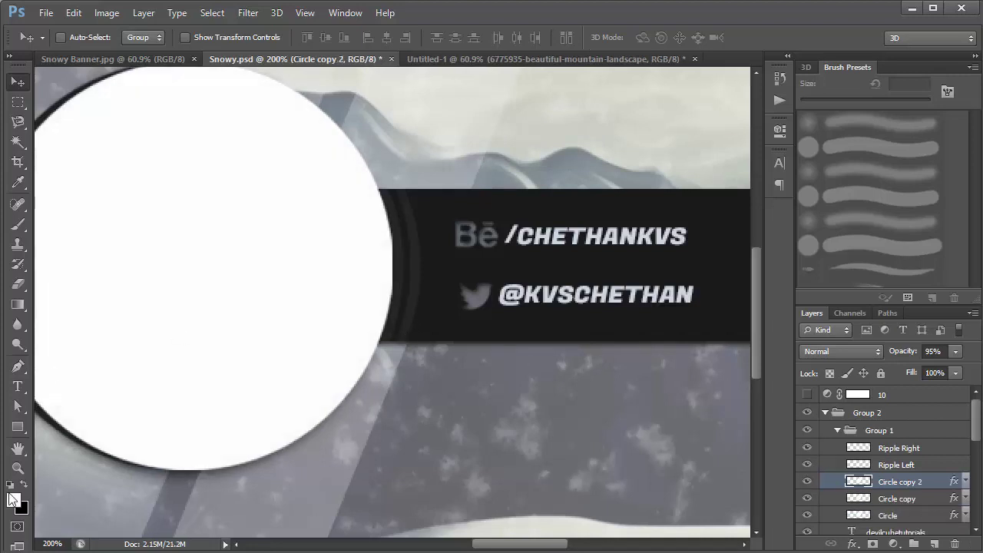
pyautogui.doubleClick(922, 483)
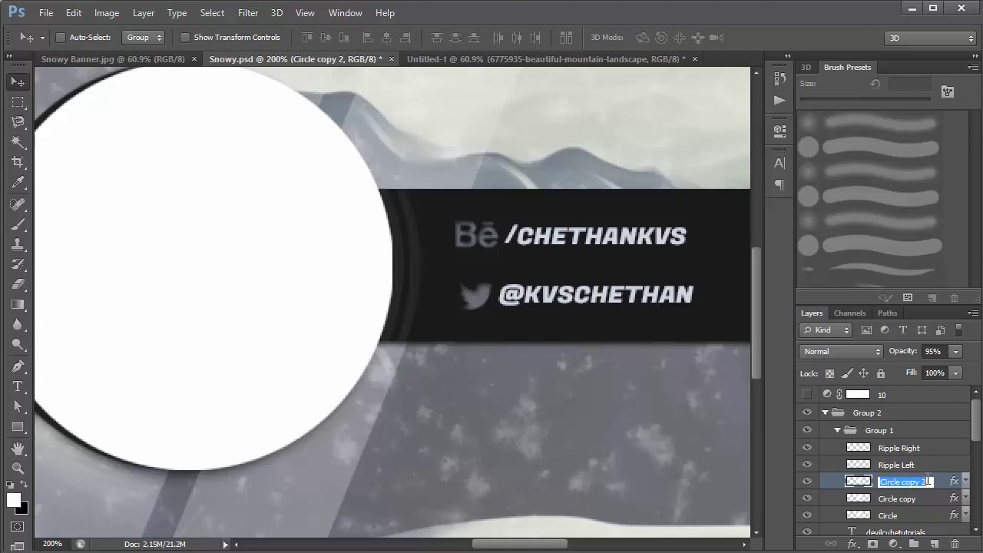
pyautogui.press('Escape')
pyautogui.press('h')
pyautogui.doubleClick(938, 481)
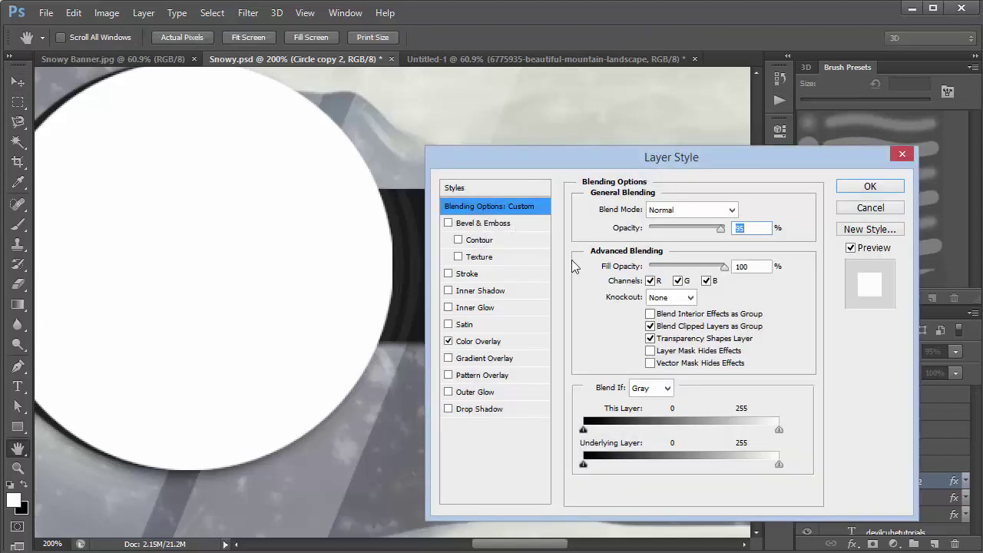
pyautogui.click(471, 342)
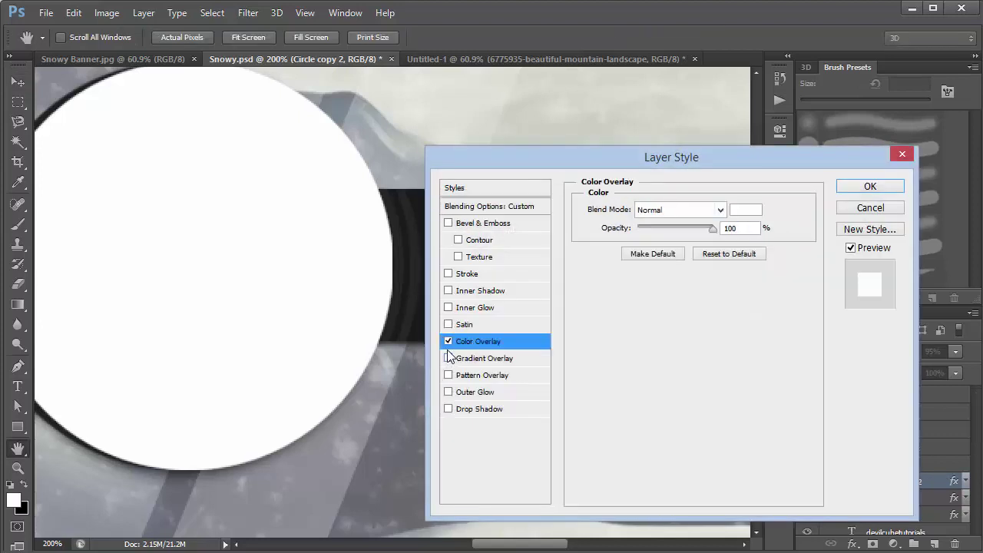
pyautogui.click(743, 210)
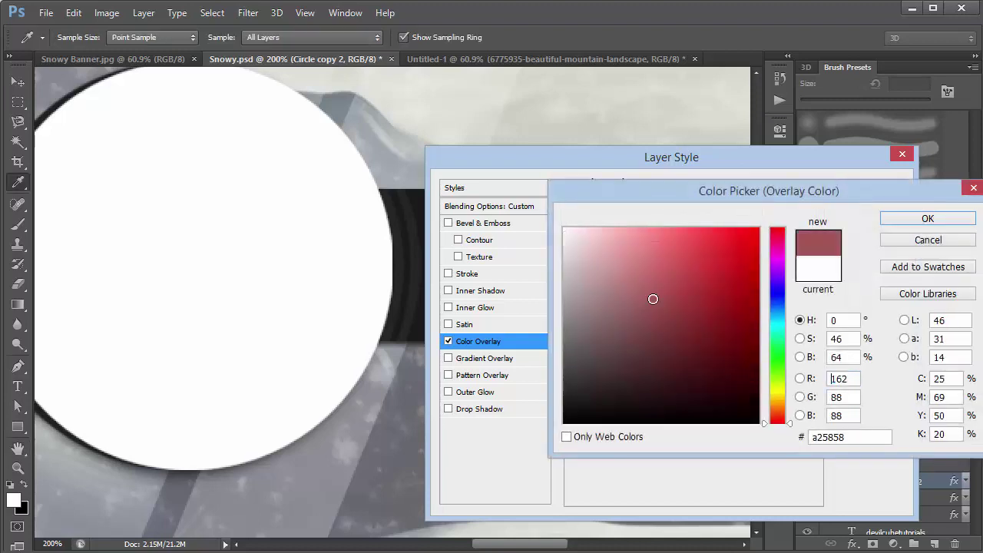
pyautogui.moveTo(653, 299); pyautogui.dragTo(529, 431)
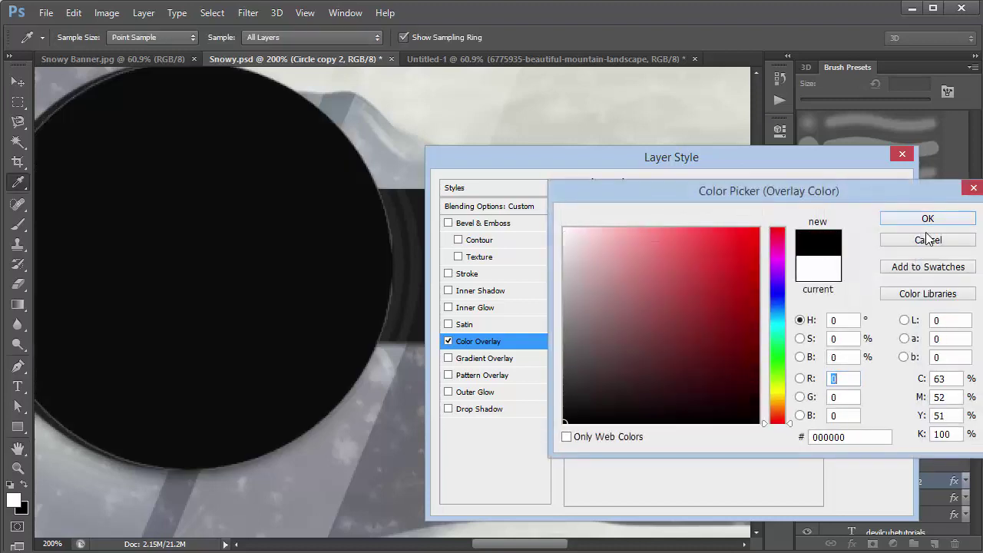
pyautogui.click(928, 240)
# Step: Set the Color Overlay of the uppermost circle copy to black and apply the layer style
pyautogui.click(744, 210)
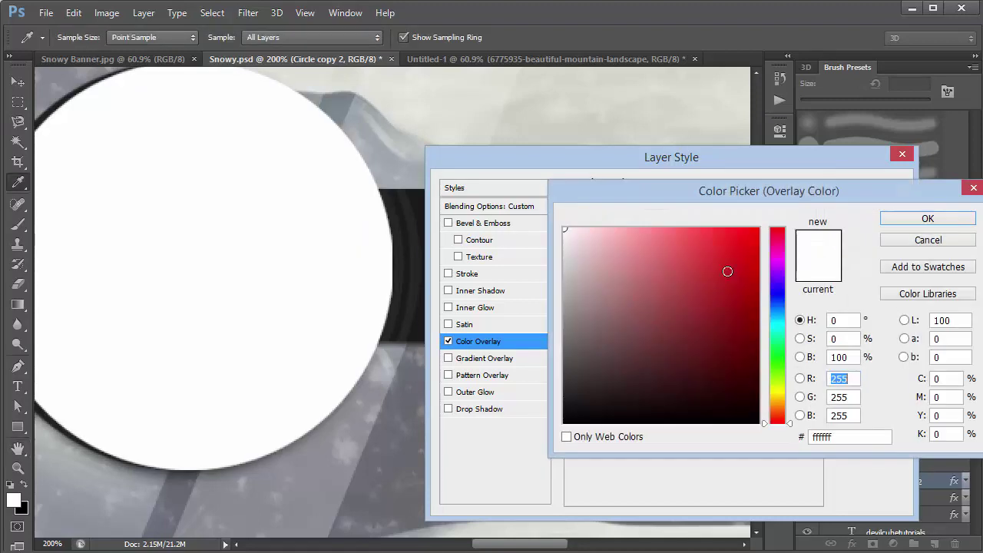
pyautogui.moveTo(702, 289); pyautogui.dragTo(562, 430)
pyautogui.click(903, 221)
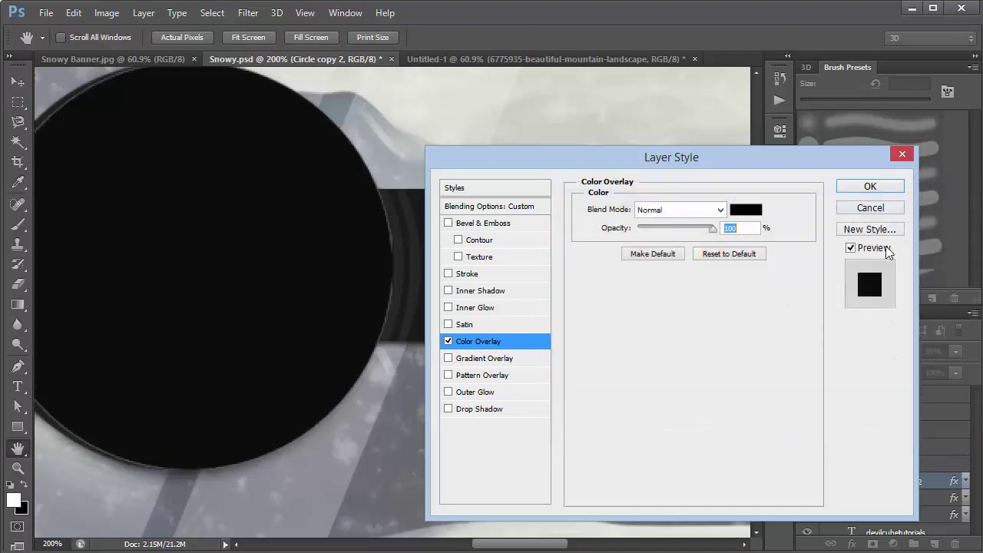
pyautogui.click(888, 190)
# Step: Scale the black circle copy down to about 95% around its centre, leaving an even white rim around it
pyautogui.hotkey('ctrl', 't')
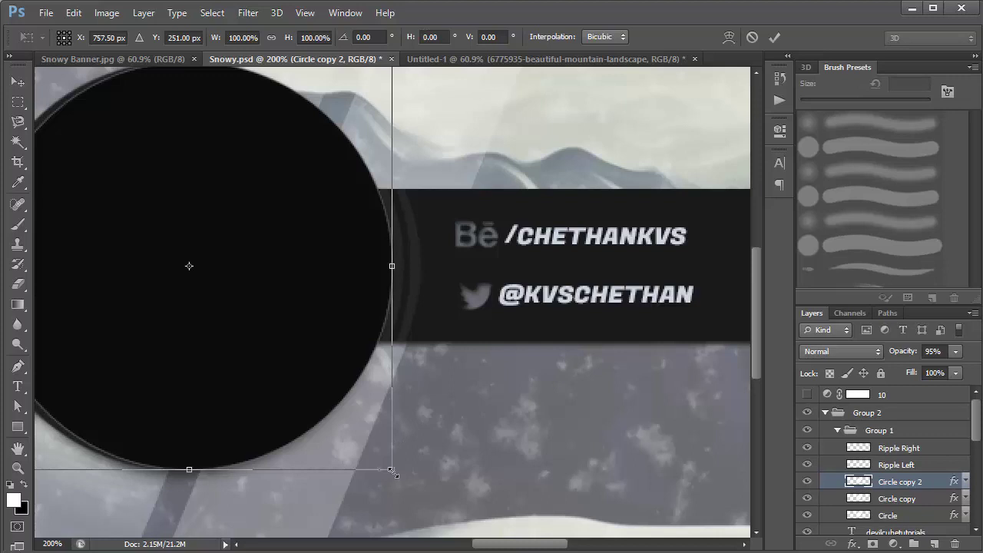
pyautogui.moveTo(392, 472); pyautogui.dragTo(379, 464)
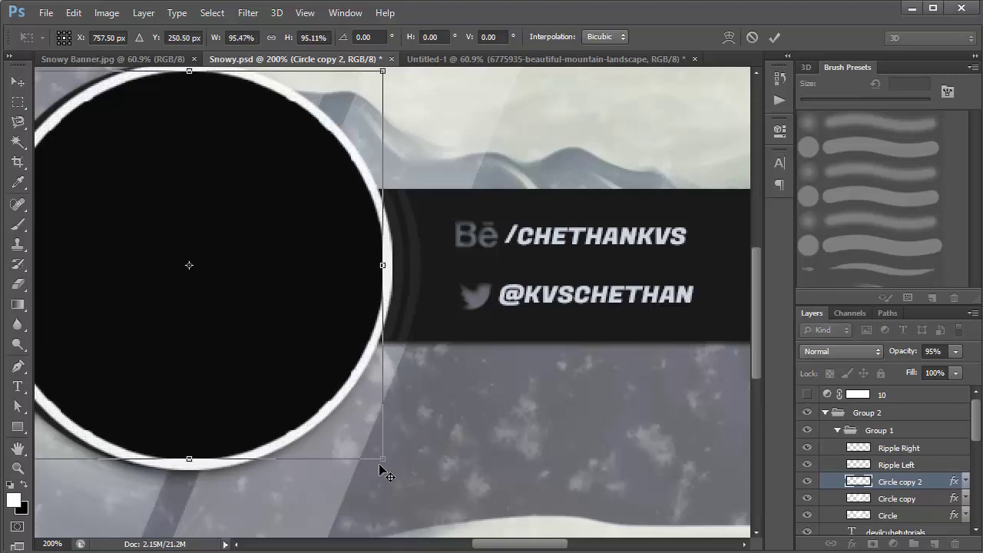
pyautogui.press('Return')
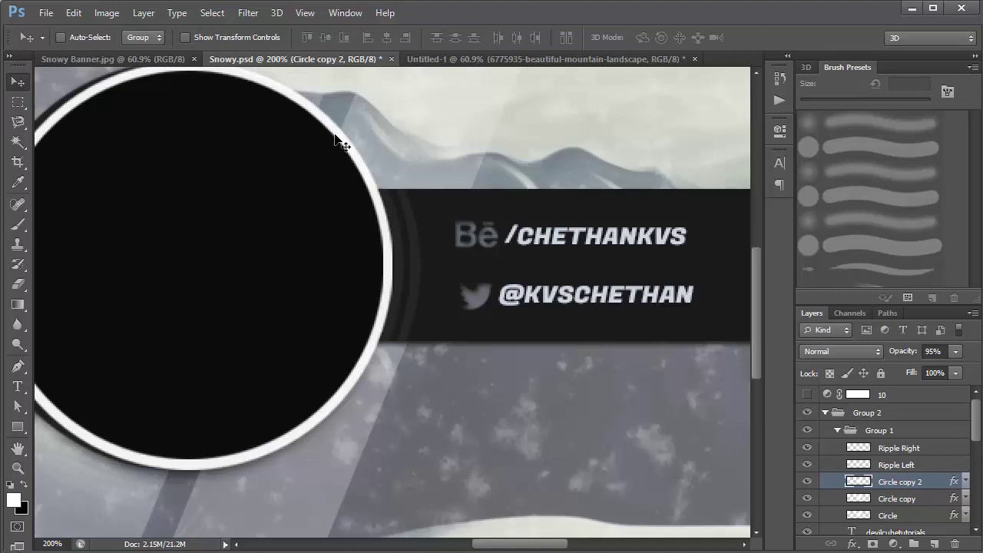
# Step: Cut the smaller black circle's area out of the white circle copy to form a ring, and delete the black copy layer
pyautogui.keyDown('ctrl'); pyautogui.click(831, 484); pyautogui.keyUp('ctrl')
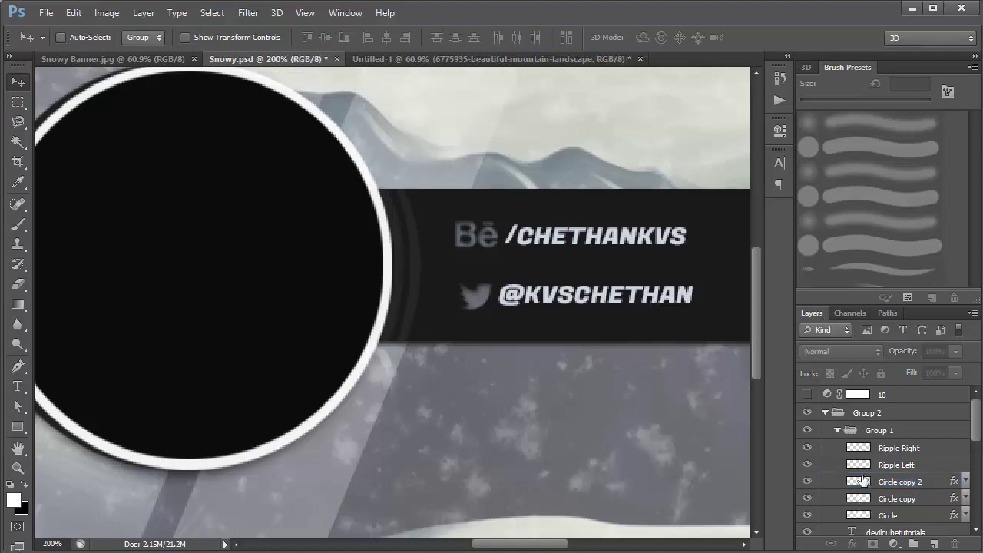
pyautogui.keyDown('ctrl'); pyautogui.click(859, 482); pyautogui.keyUp('ctrl')
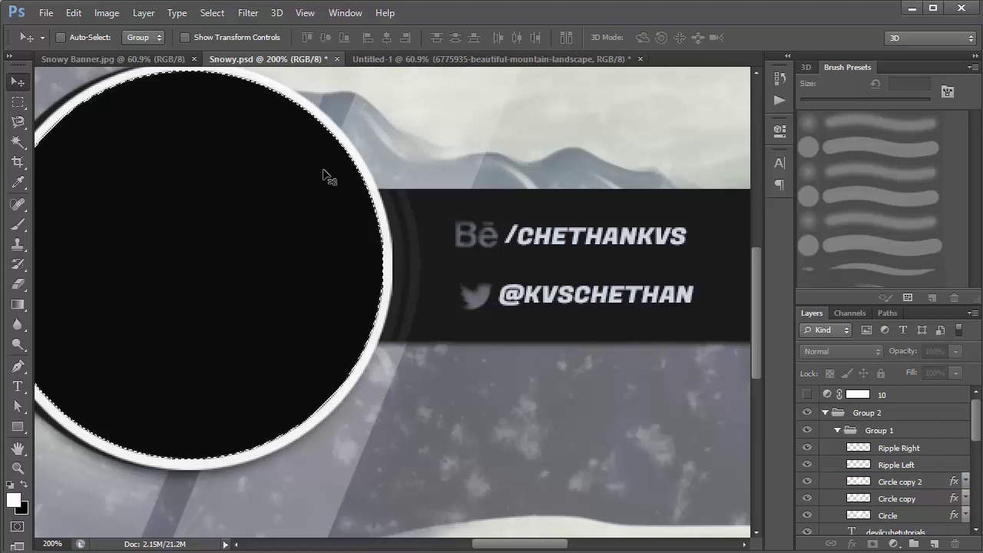
pyautogui.click(898, 498)
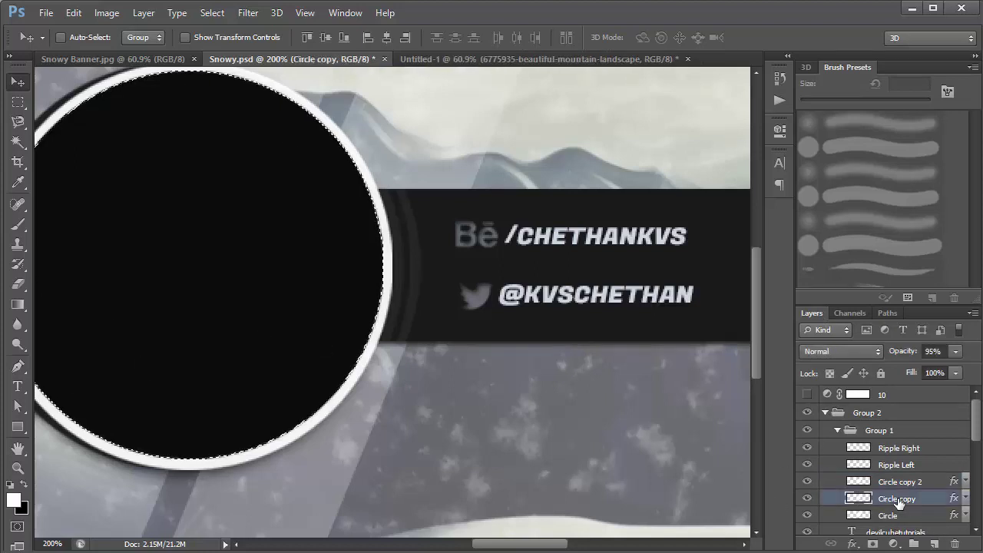
pyautogui.click(897, 482)
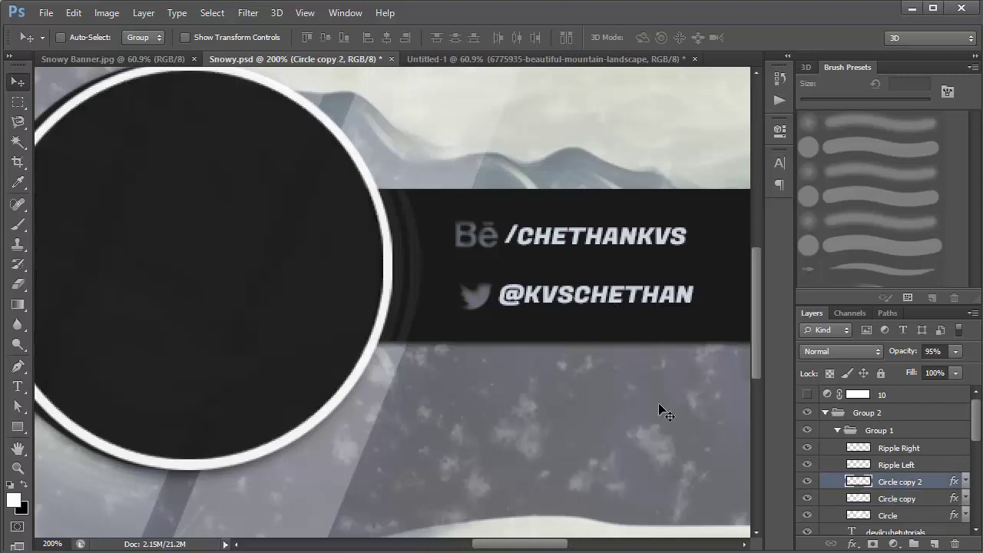
pyautogui.moveTo(435, 351); pyautogui.dragTo(505, 356)
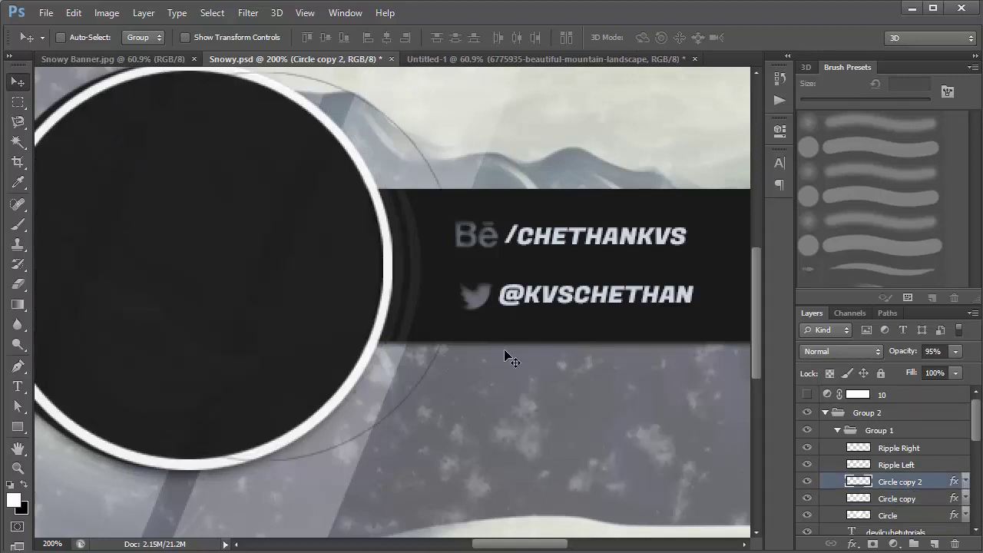
pyautogui.press('Delete')
# Step: Move the white ring to the right so its edge extends past the existing ripples over the black bar
pyautogui.moveTo(414, 350)
pyautogui.mouseDown()
pyautogui.moveTo(240, 349)
pyautogui.moveTo(613, 398)
pyautogui.moveTo(475, 341)
pyautogui.moveTo(416, 352)
pyautogui.mouseUp()
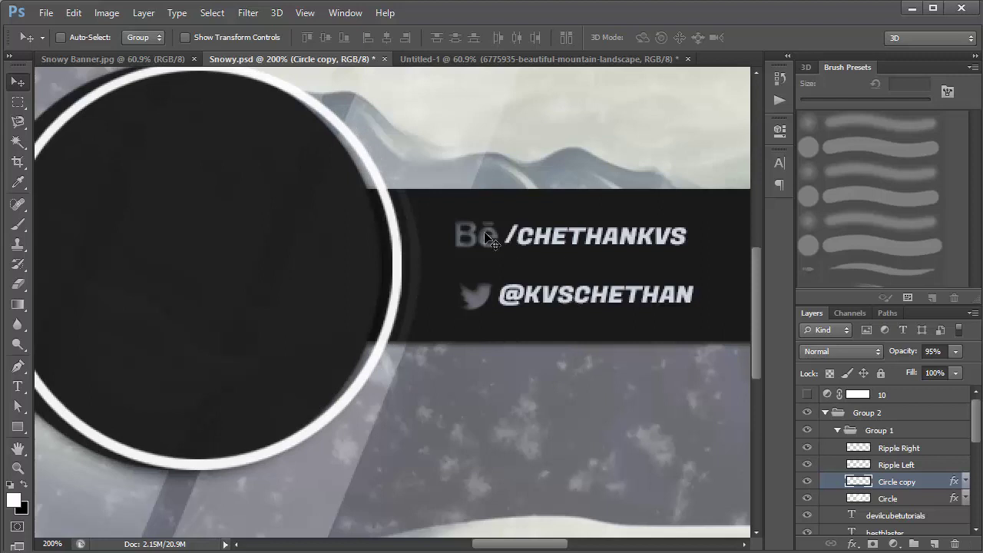
pyautogui.click(888, 500)
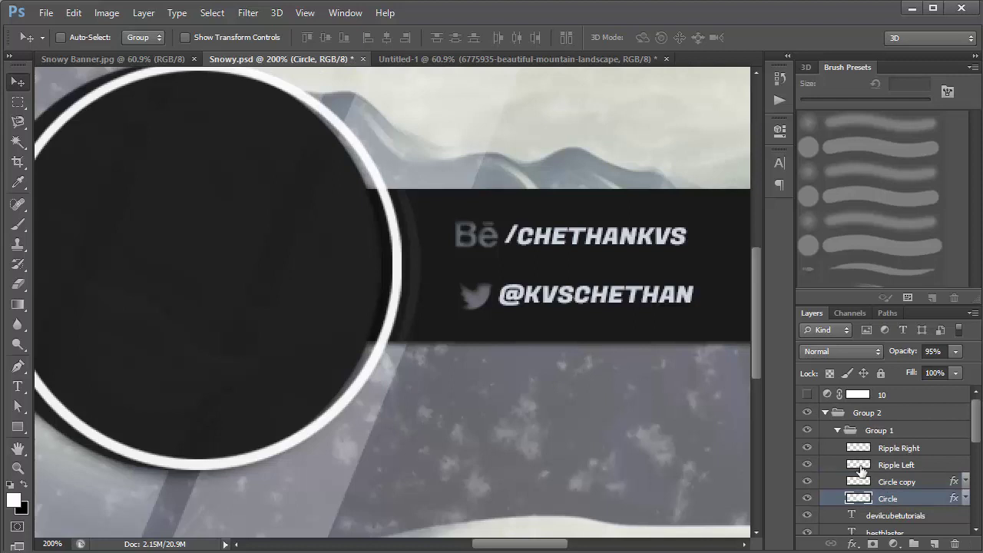
pyautogui.click(888, 484)
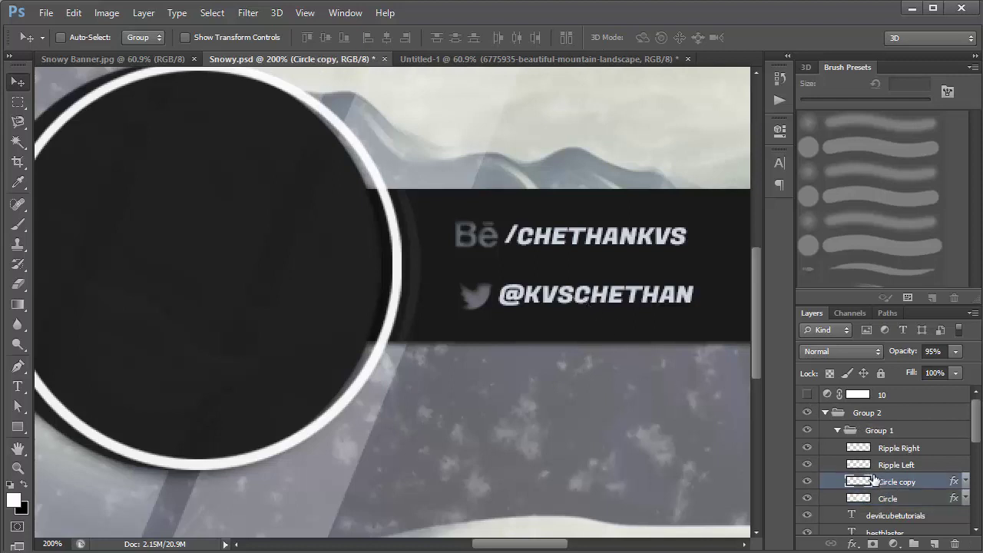
pyautogui.click(808, 482)
pyautogui.click(807, 482)
pyautogui.click(903, 465)
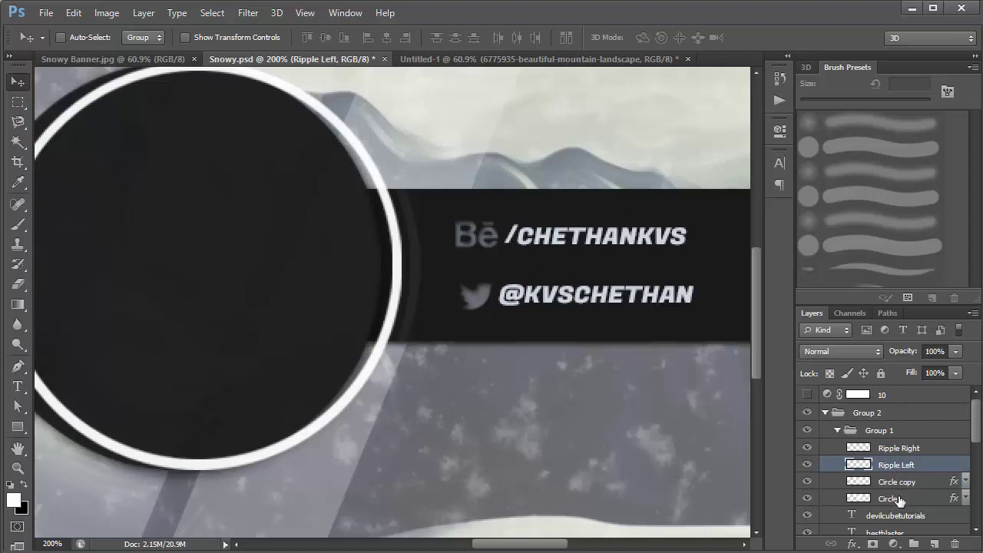
pyautogui.click(899, 484)
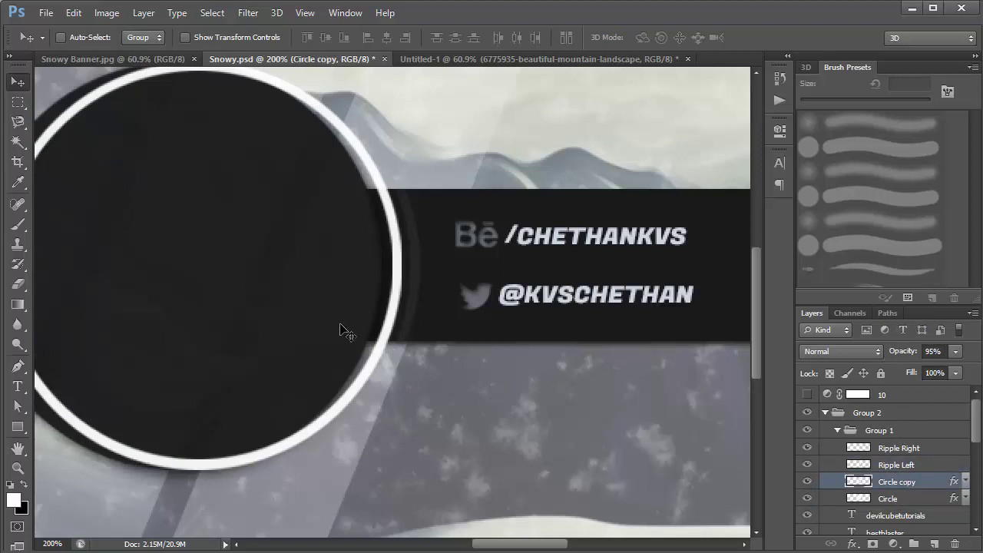
pyautogui.moveTo(340, 330); pyautogui.dragTo(375, 332)
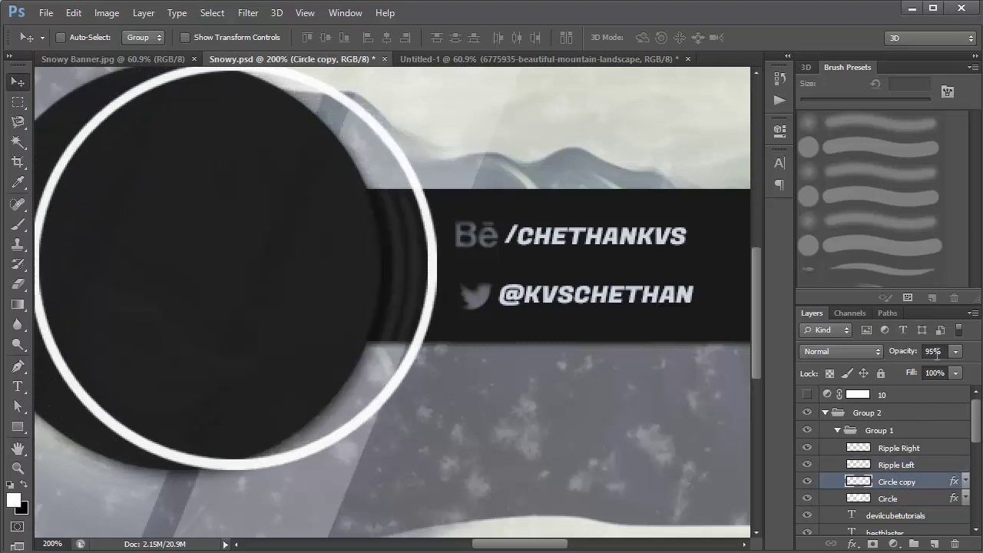
# Step: Lower the ring layer's opacity to 5%
pyautogui.click(915, 351)
pyautogui.write('20')
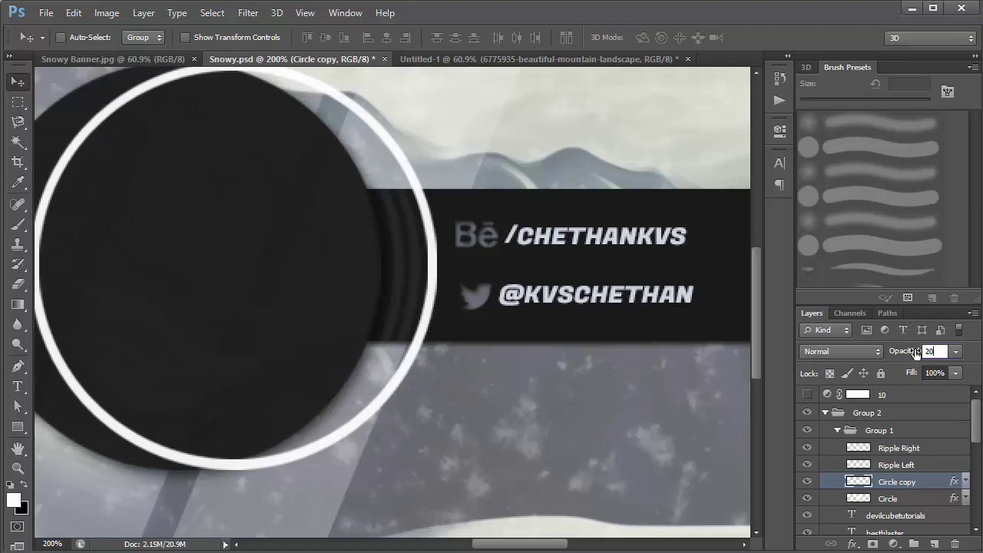
pyautogui.press('Return')
pyautogui.write('10')
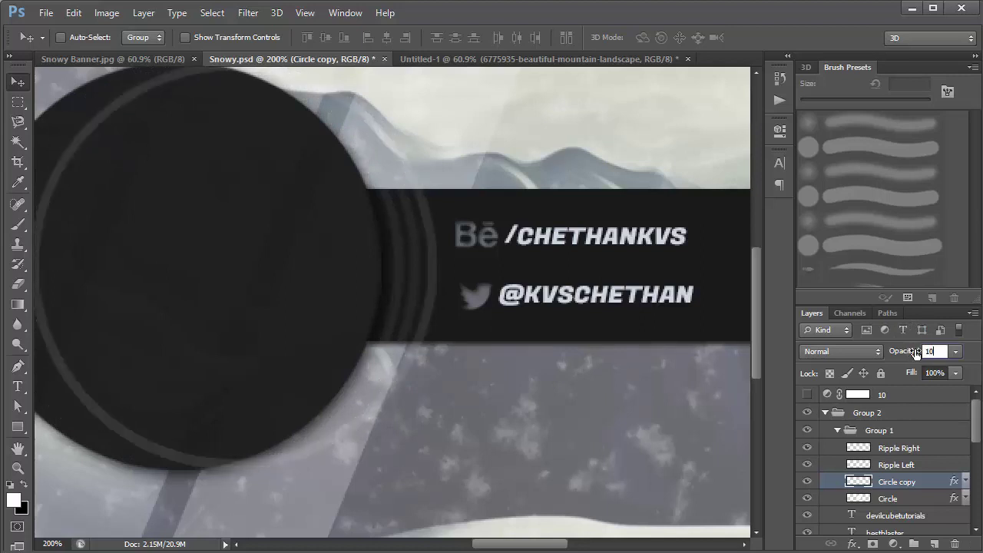
pyautogui.write('5')
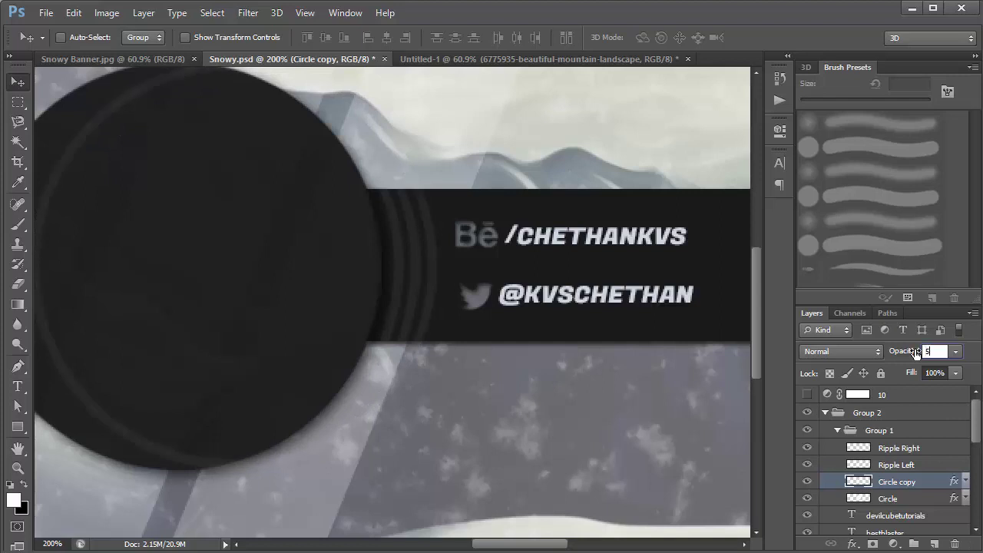
pyautogui.press('Return')
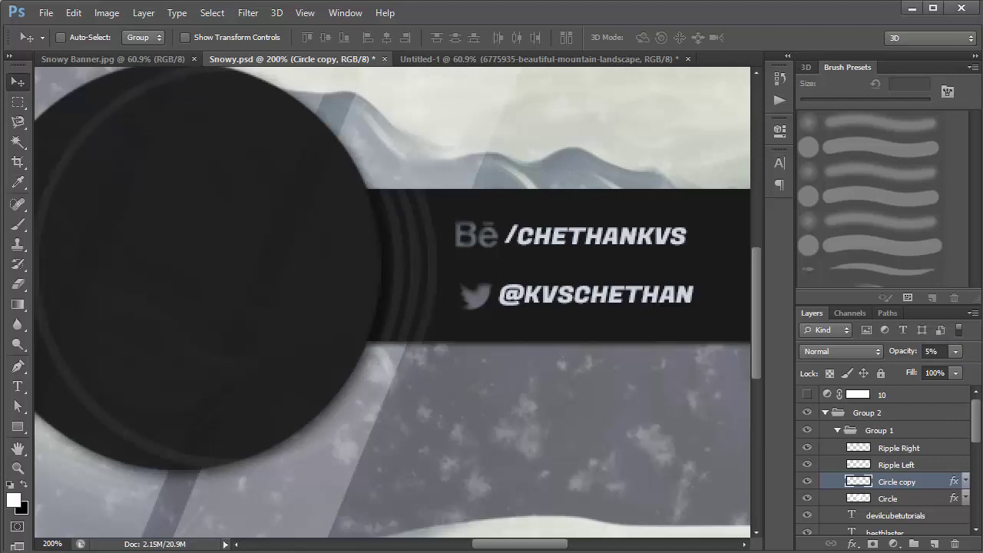
# Step: Trim the ring layer to the outline of the Place Holder Right bar and clear the selection
pyautogui.scroll(-10, 904, 488)
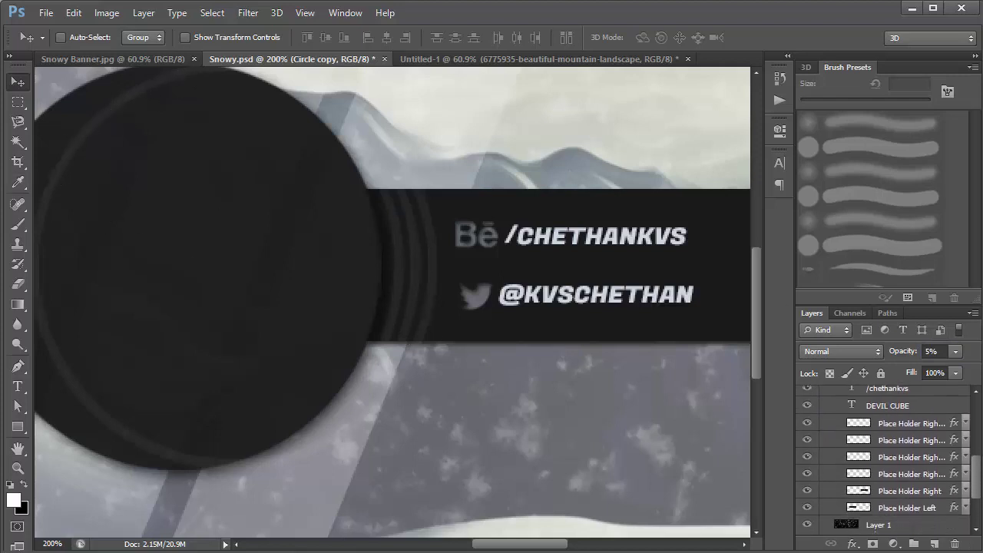
pyautogui.click(904, 480)
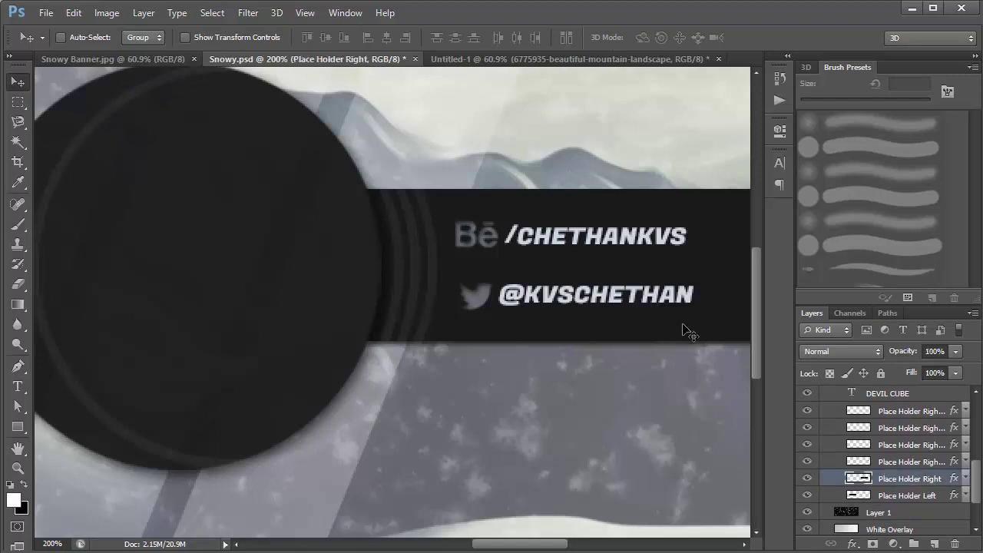
pyautogui.click(807, 480)
pyautogui.click(806, 481)
pyautogui.keyDown('ctrl'); pyautogui.click(856, 476); pyautogui.keyUp('ctrl')
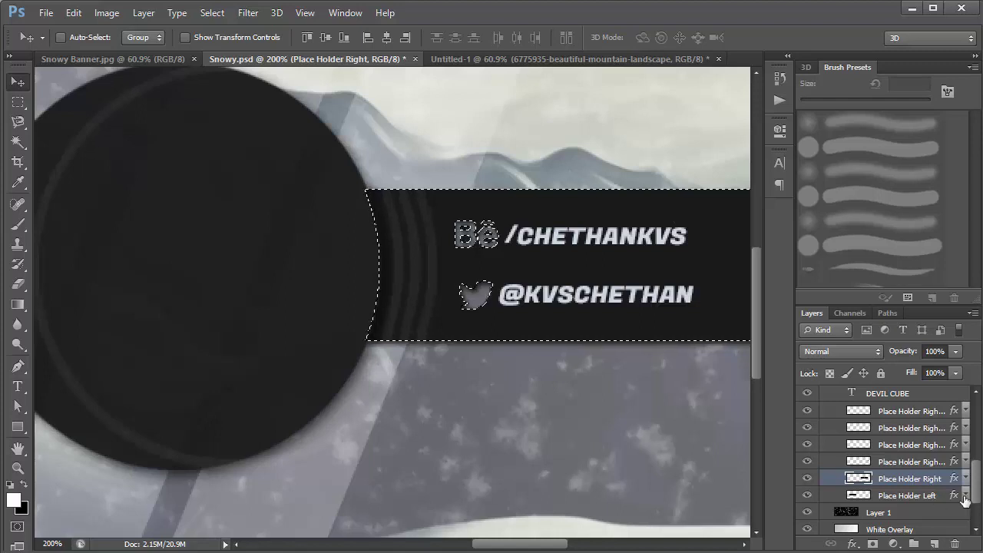
pyautogui.moveTo(975, 492); pyautogui.dragTo(972, 434)
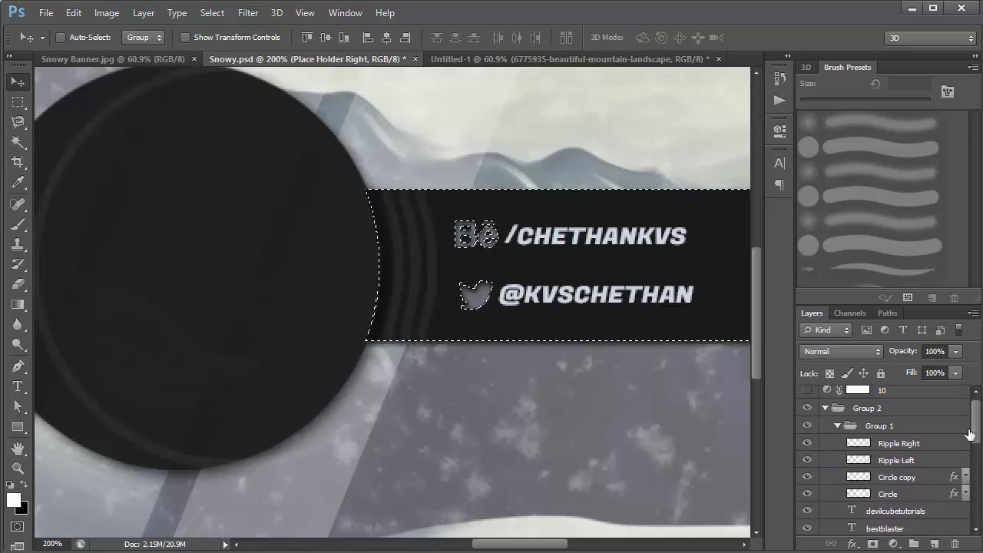
pyautogui.click(916, 477)
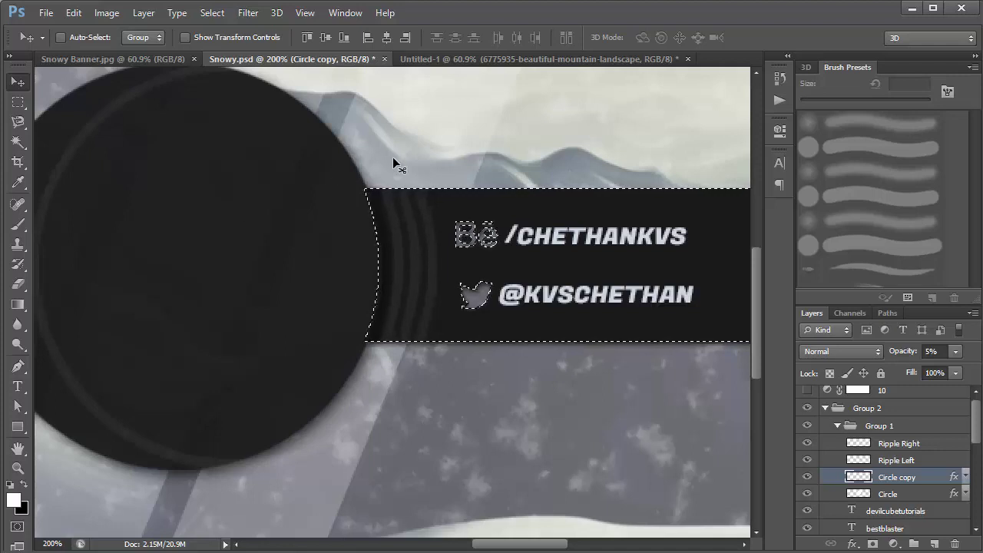
pyautogui.hotkey('ctrl', 'z')
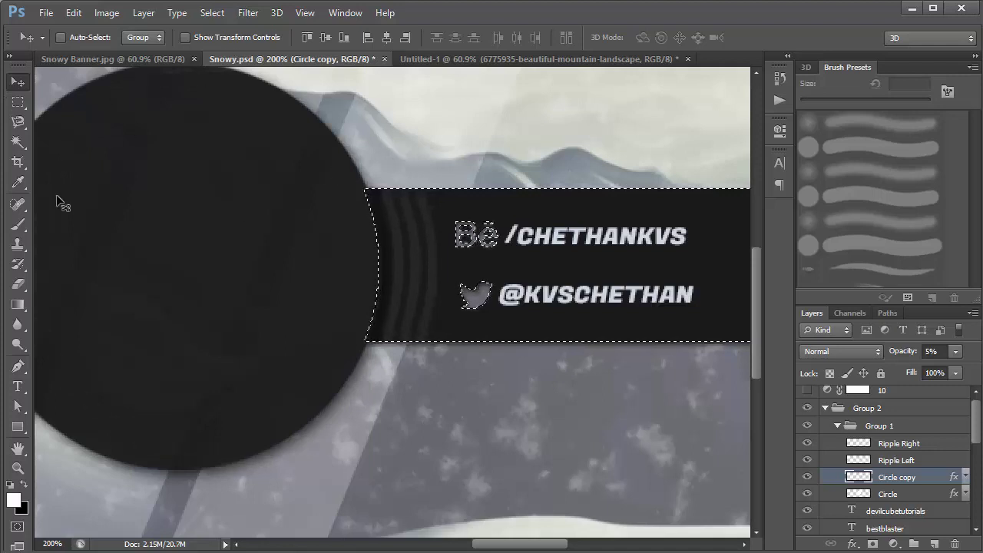
pyautogui.hotkey('ctrl', 'd')
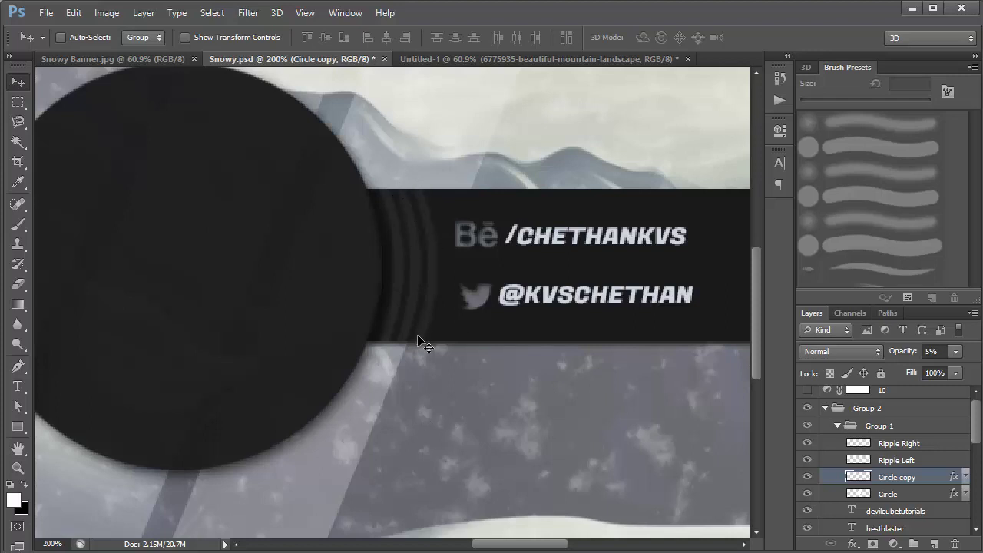
# Step: Select the Ripple Left and Ripple Right layers together and look up the Merge Layers command
pyautogui.moveTo(461, 285); pyautogui.dragTo(303, 296)
pyautogui.click(907, 461)
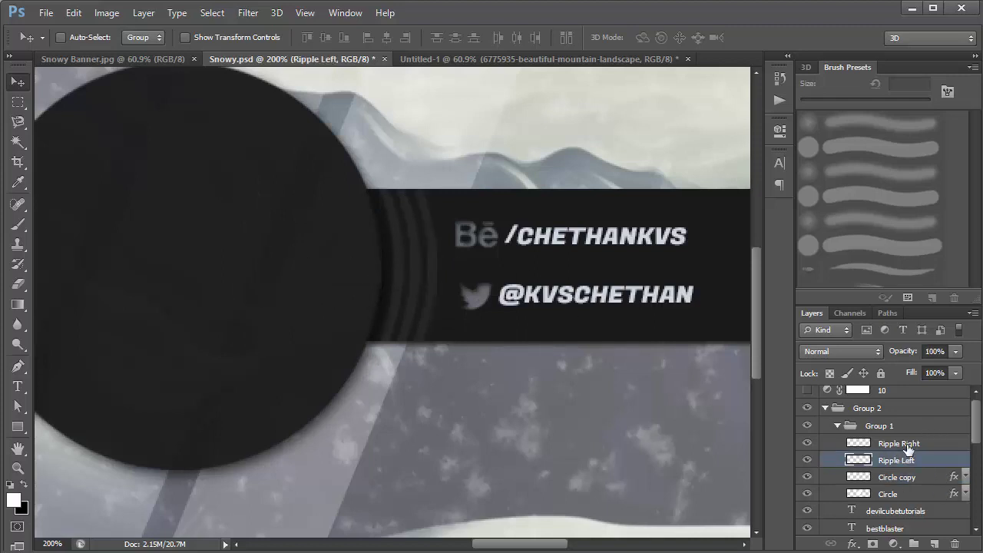
pyautogui.keyDown('shift'); pyautogui.click(907, 445); pyautogui.keyUp('shift')
pyautogui.rightClick(907, 445)
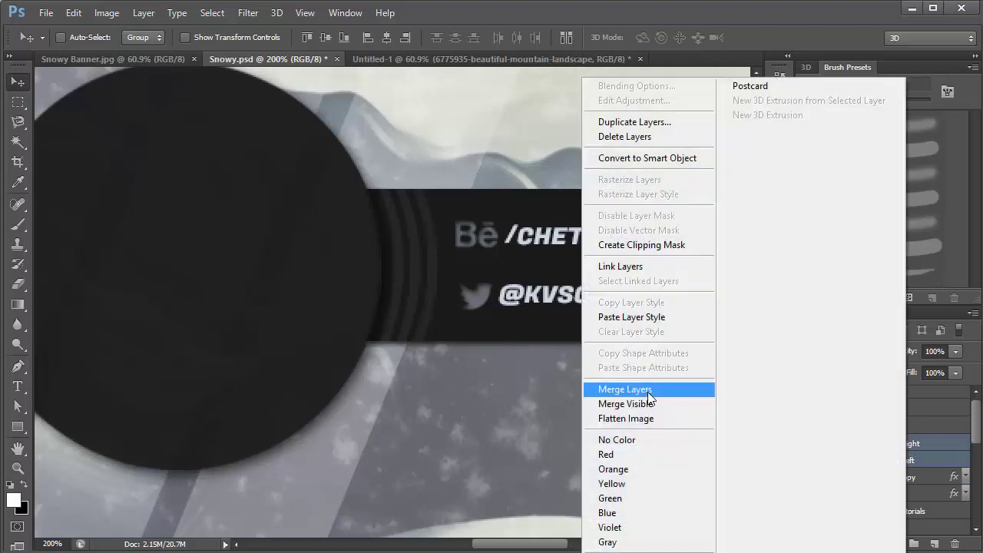
pyautogui.click(958, 449)
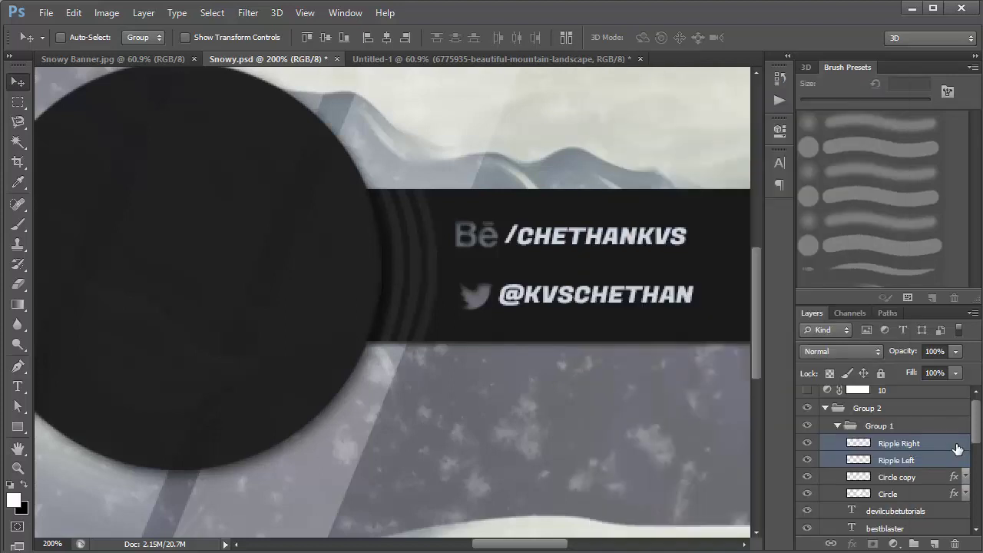
# Step: Delete the Circle copy layer holding the demonstration ripple
pyautogui.click(924, 476)
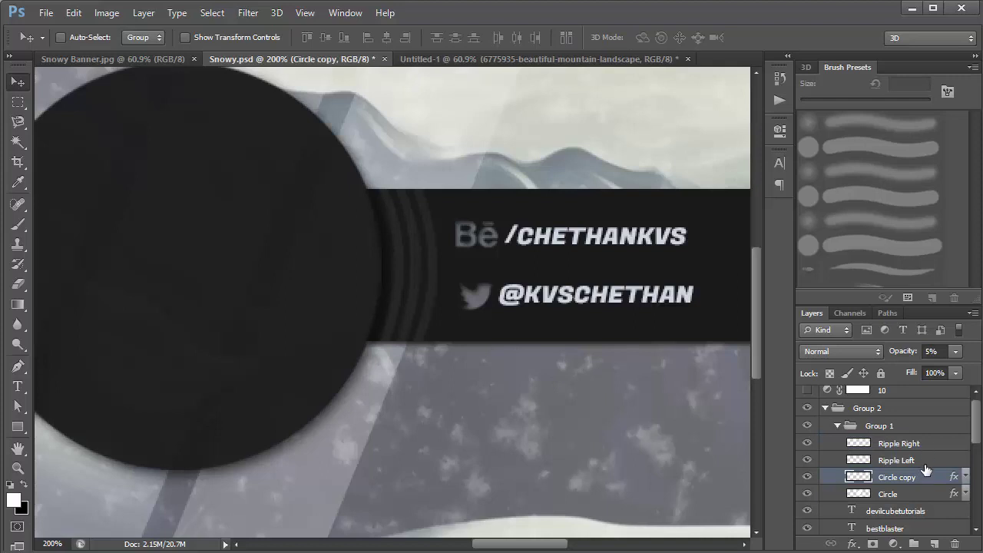
pyautogui.press('Delete')
# Step: Try flipping the Ripple Right layer horizontally and moving it to the circle's left side
pyautogui.click(890, 449)
pyautogui.moveTo(538, 346); pyautogui.dragTo(388, 338)
pyautogui.press('space')
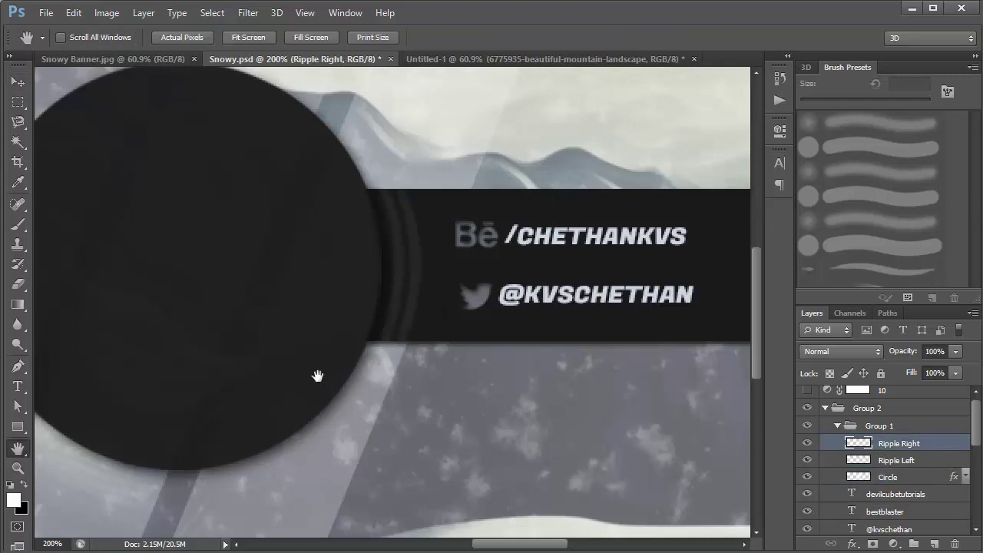
pyautogui.moveTo(318, 377); pyautogui.dragTo(463, 358)
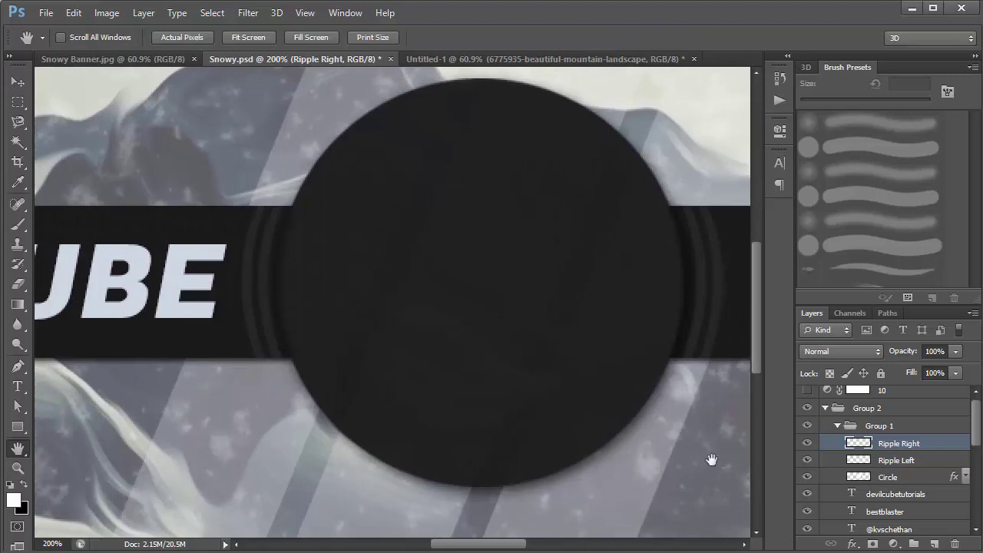
pyautogui.hotkey('ctrl', 't')
pyautogui.rightClick(623, 333)
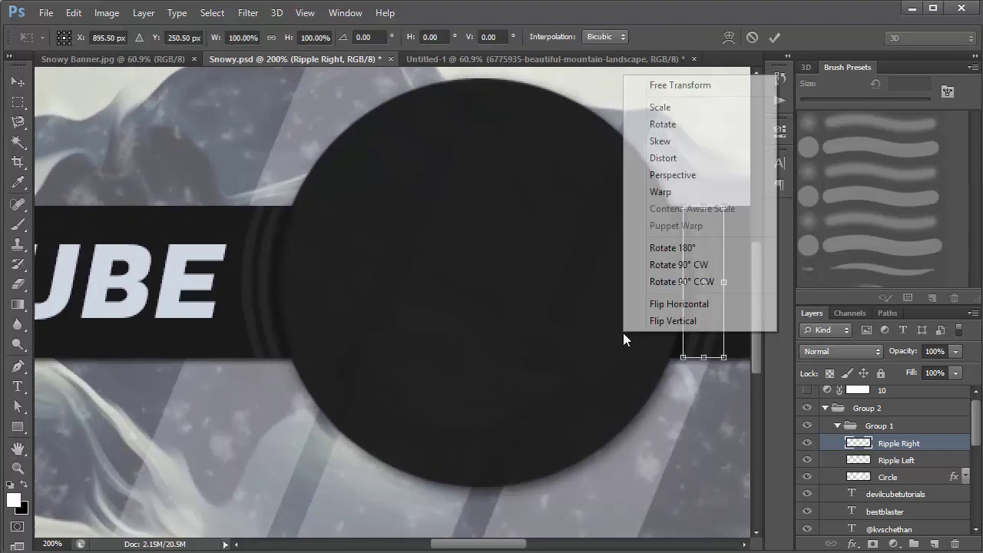
pyautogui.click(668, 306)
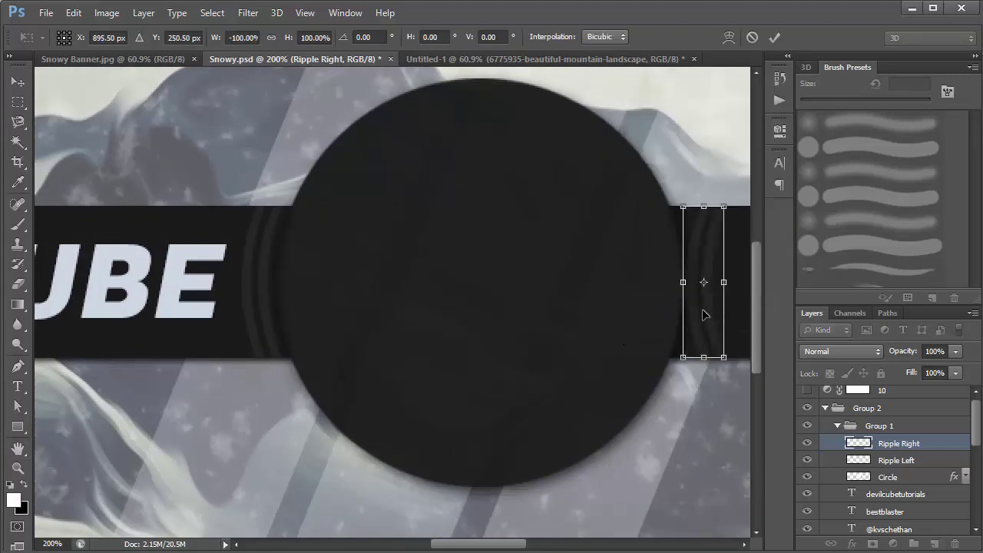
pyautogui.moveTo(706, 315); pyautogui.dragTo(270, 309)
pyautogui.hotkey('ctrl', 'z')
pyautogui.press('space')
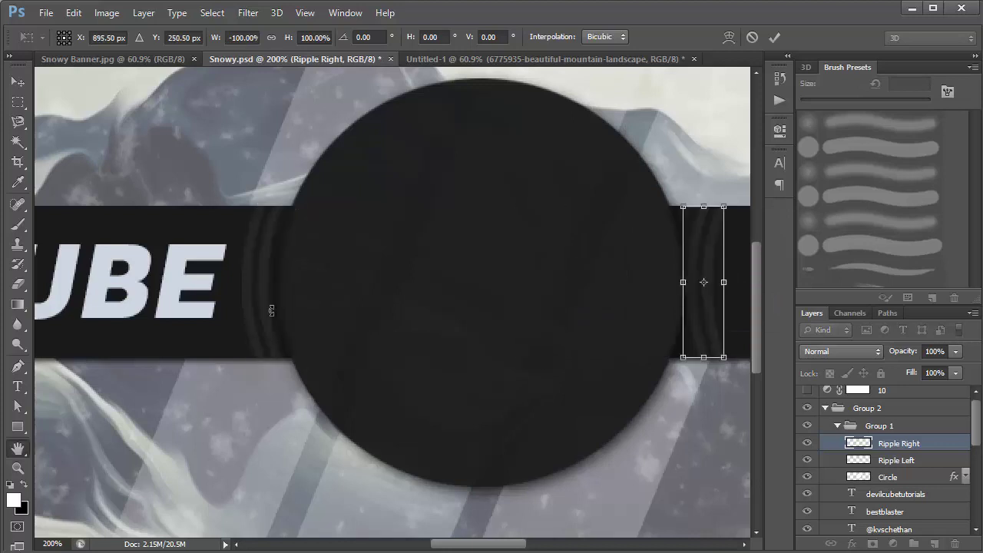
pyautogui.press('Return')
# Step: Collapse Group 2 in the layer stack
pyautogui.click(827, 408)
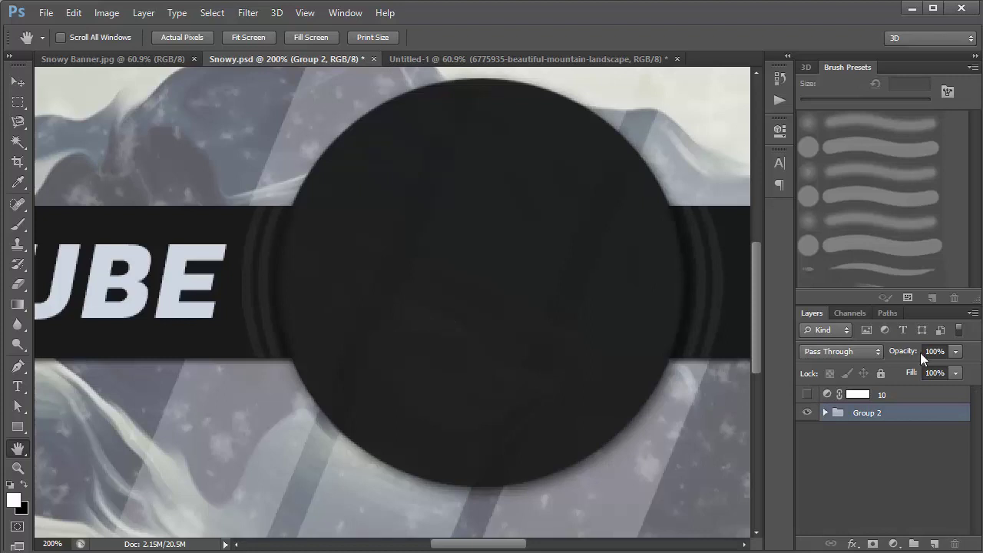
# Step: Show the gradient map layer 10 above Group 2 and compare the whole banner with and without it
pyautogui.click(808, 395)
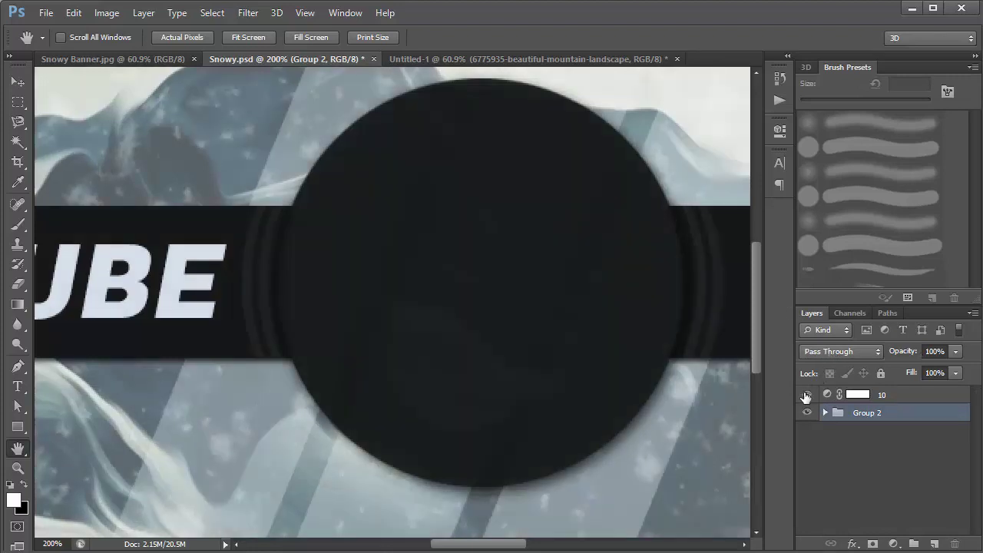
pyautogui.hotkey('ctrl', '0')
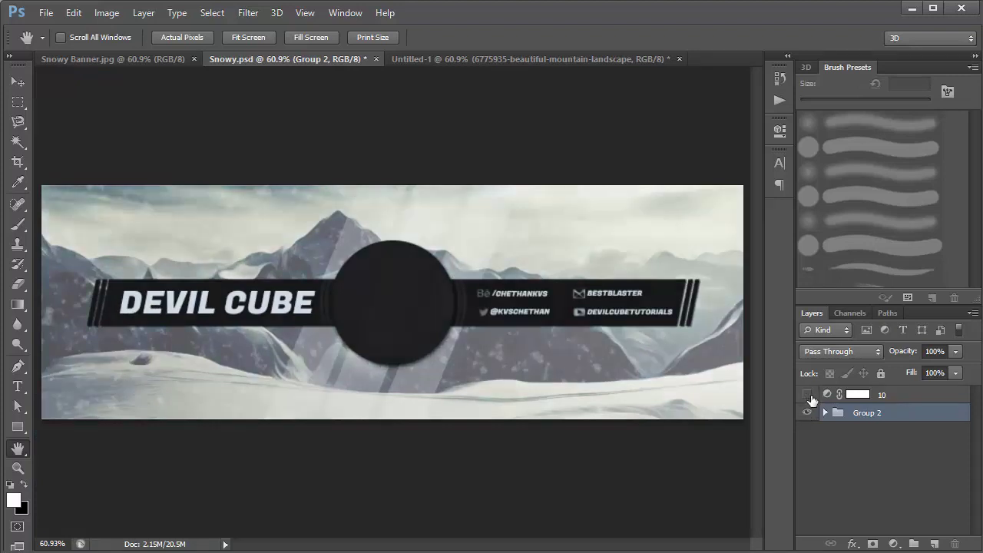
pyautogui.click(807, 395)
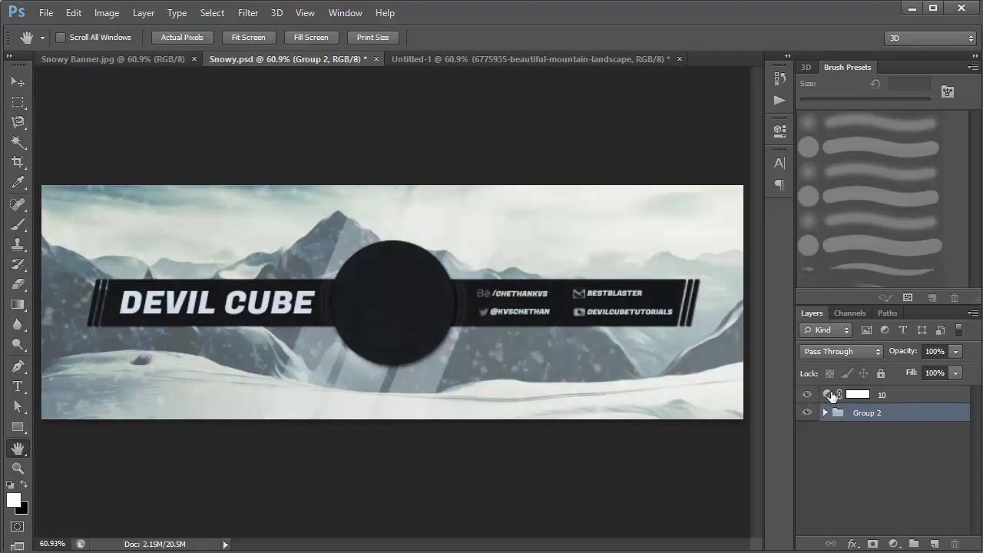
# Step: Open the gradient of layer 10's gradient map and examine the hex colour of its dark starting stop
pyautogui.doubleClick(827, 395)
pyautogui.click(601, 173)
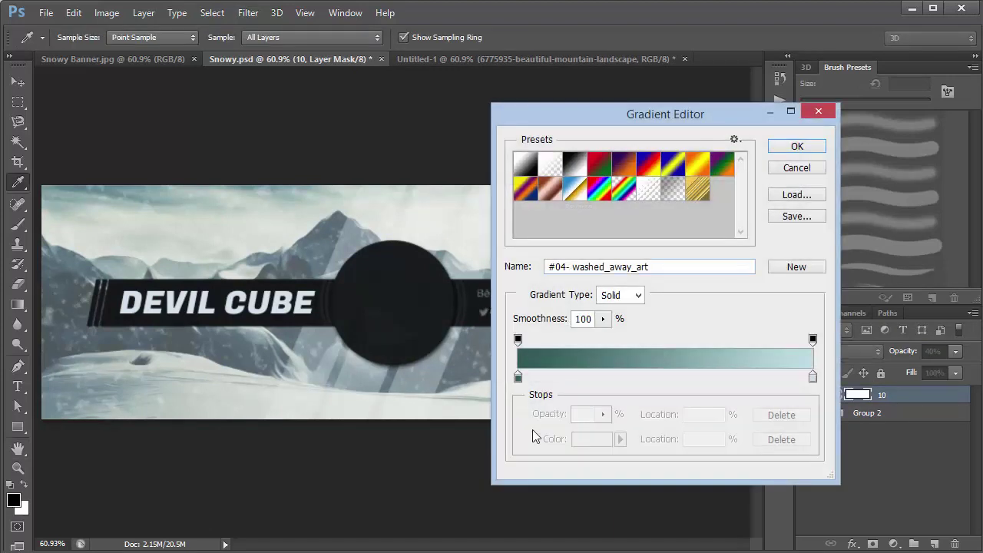
pyautogui.click(518, 376)
pyautogui.doubleClick(518, 378)
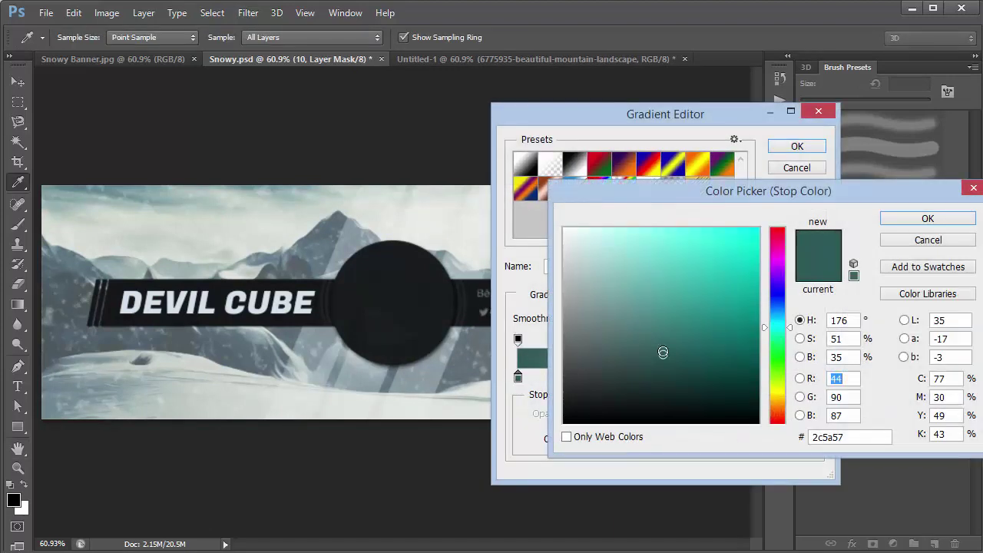
pyautogui.moveTo(851, 437); pyautogui.dragTo(722, 445)
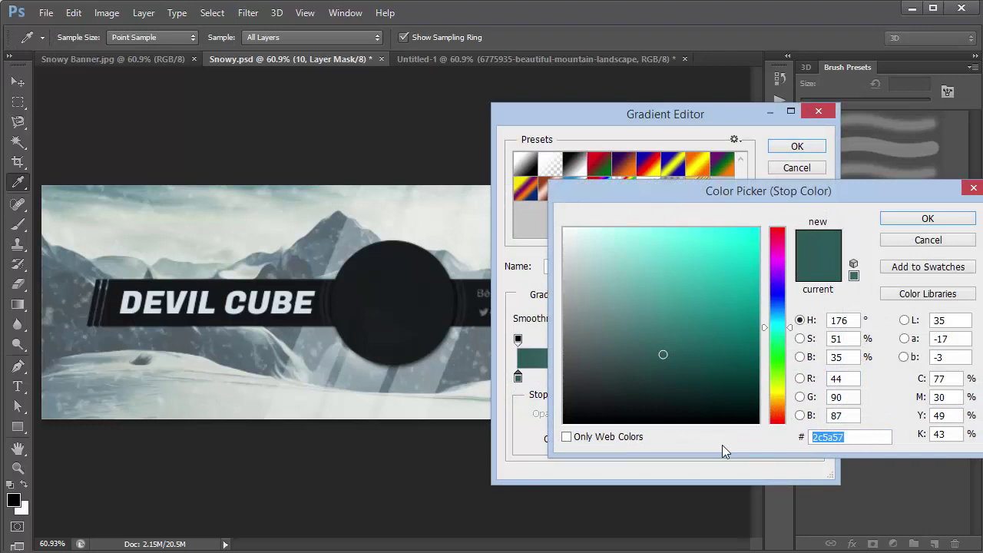
pyautogui.click(937, 218)
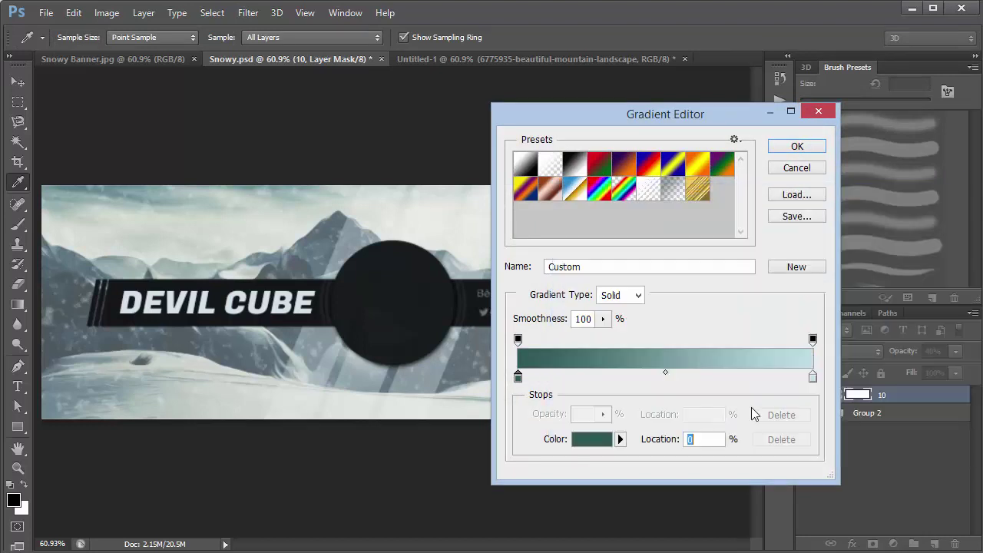
# Step: Examine the hex colour of the gradient's light end stop and close the gradient settings
pyautogui.doubleClick(812, 379)
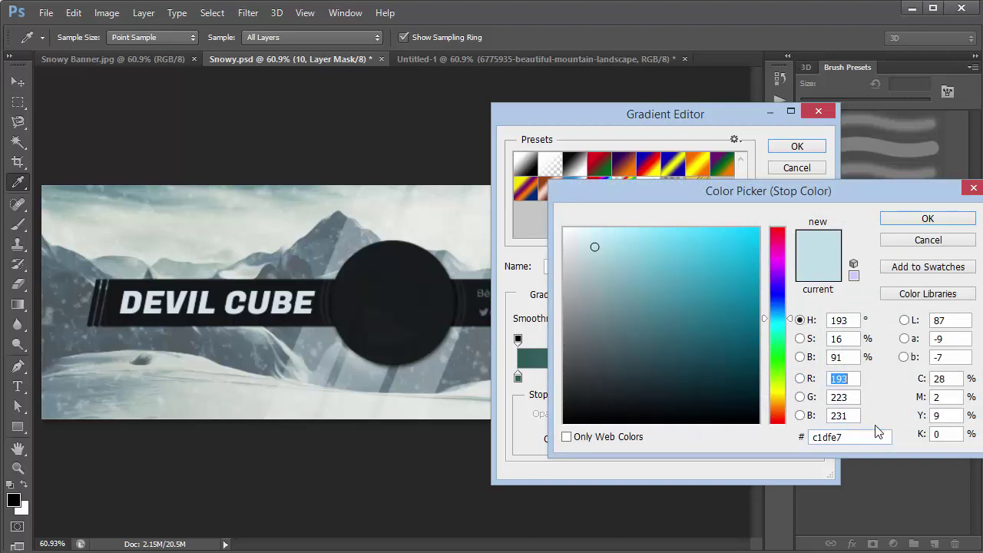
pyautogui.click(927, 219)
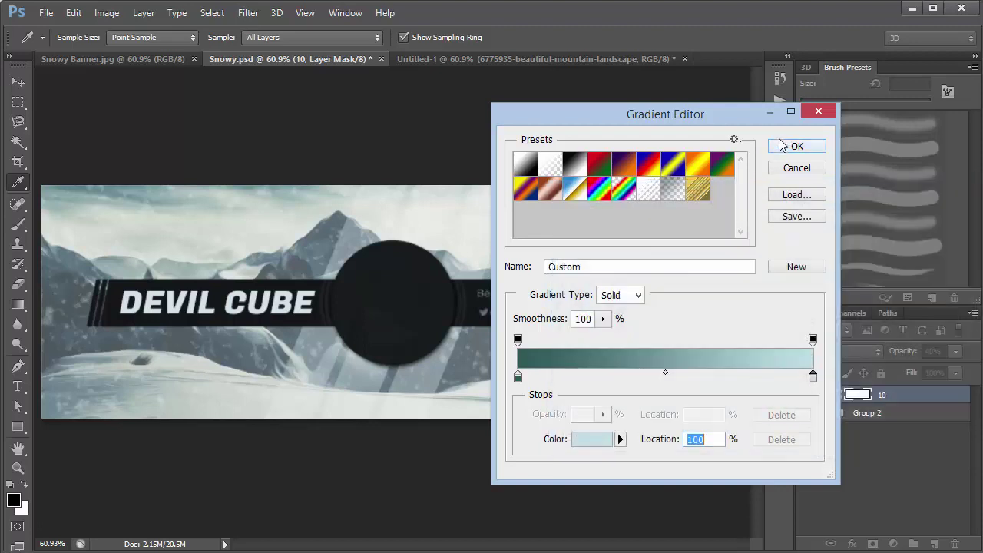
pyautogui.click(781, 146)
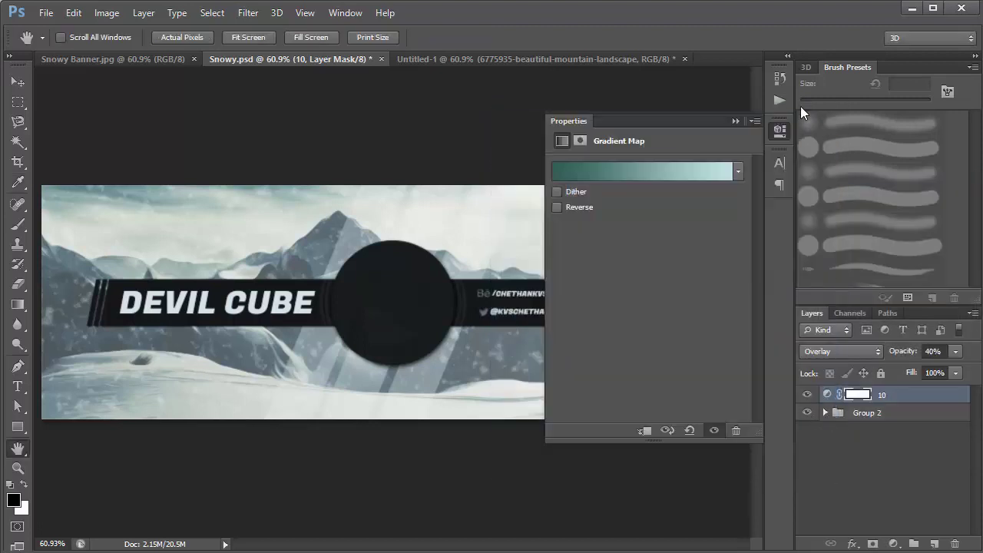
pyautogui.click(780, 130)
# Step: Compare the banner with layer 10 hidden and shown, and try the gradient map's Reverse option
pyautogui.click(808, 394)
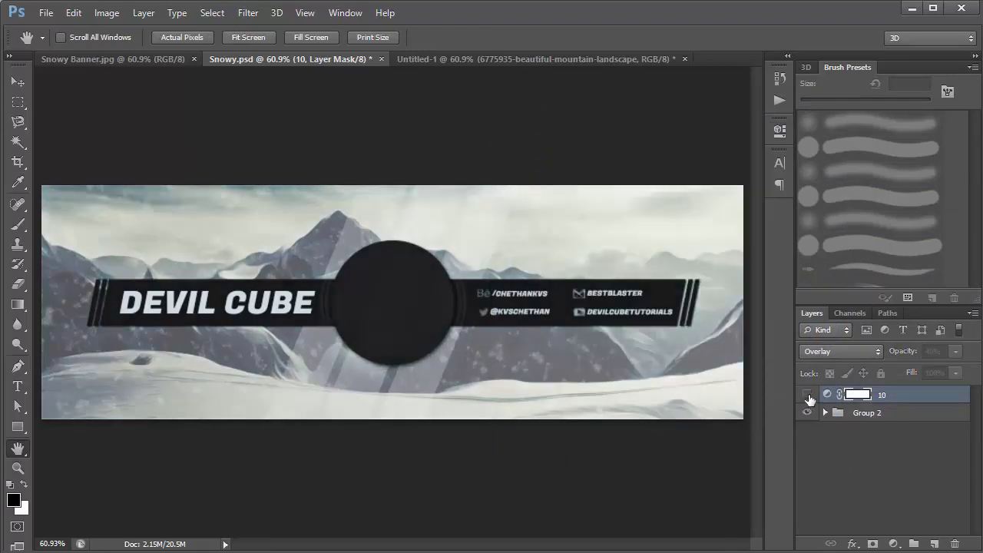
pyautogui.click(808, 394)
pyautogui.doubleClick(828, 395)
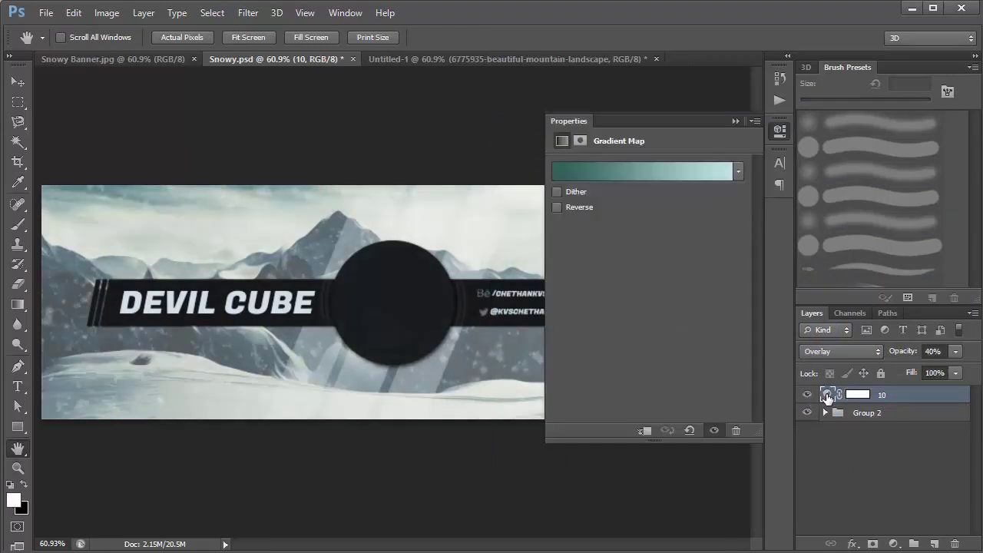
pyautogui.click(560, 207)
pyautogui.click(559, 207)
pyautogui.click(735, 120)
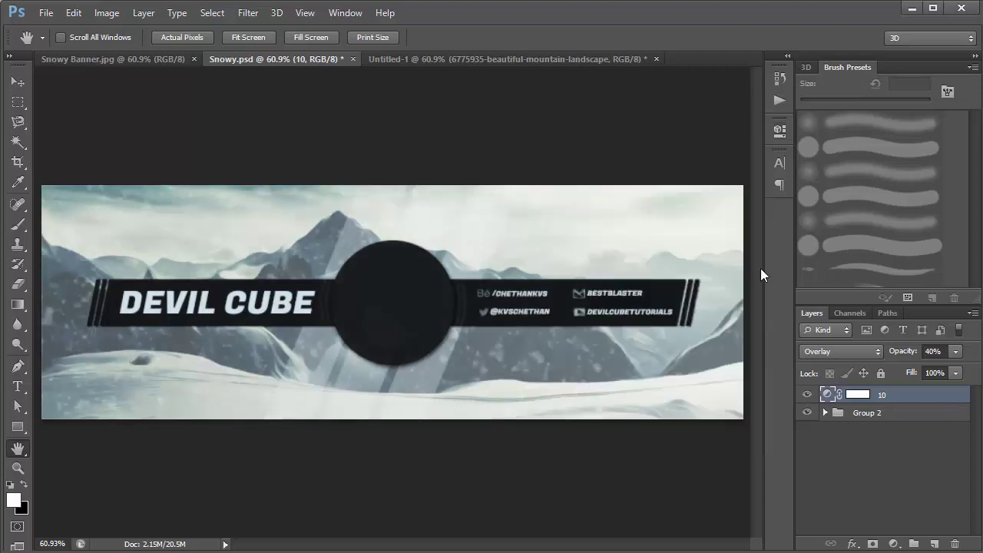
# Step: Expand Group 2 and look through the banner's layer stack
pyautogui.click(825, 414)
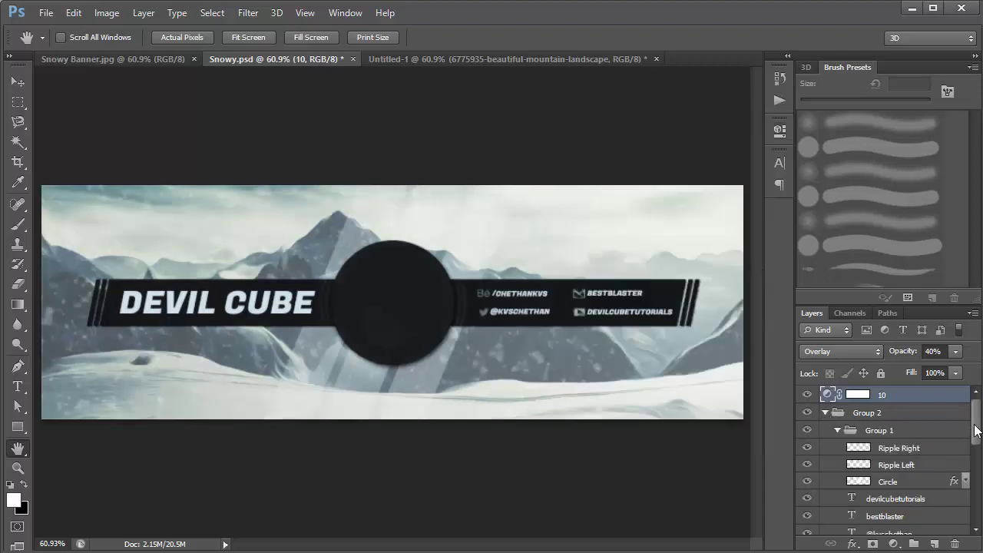
pyautogui.moveTo(978, 430); pyautogui.dragTo(971, 397)
pyautogui.click(8, 90)
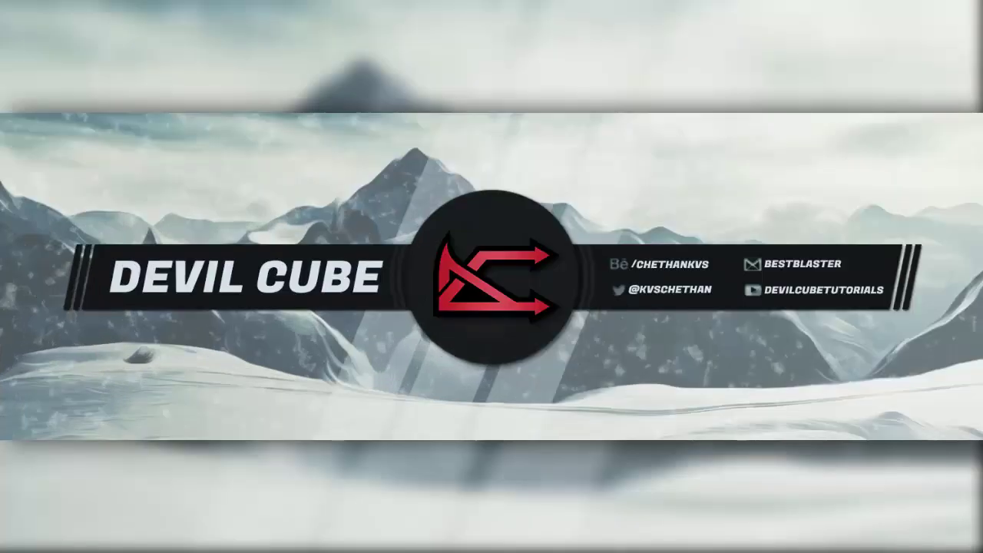